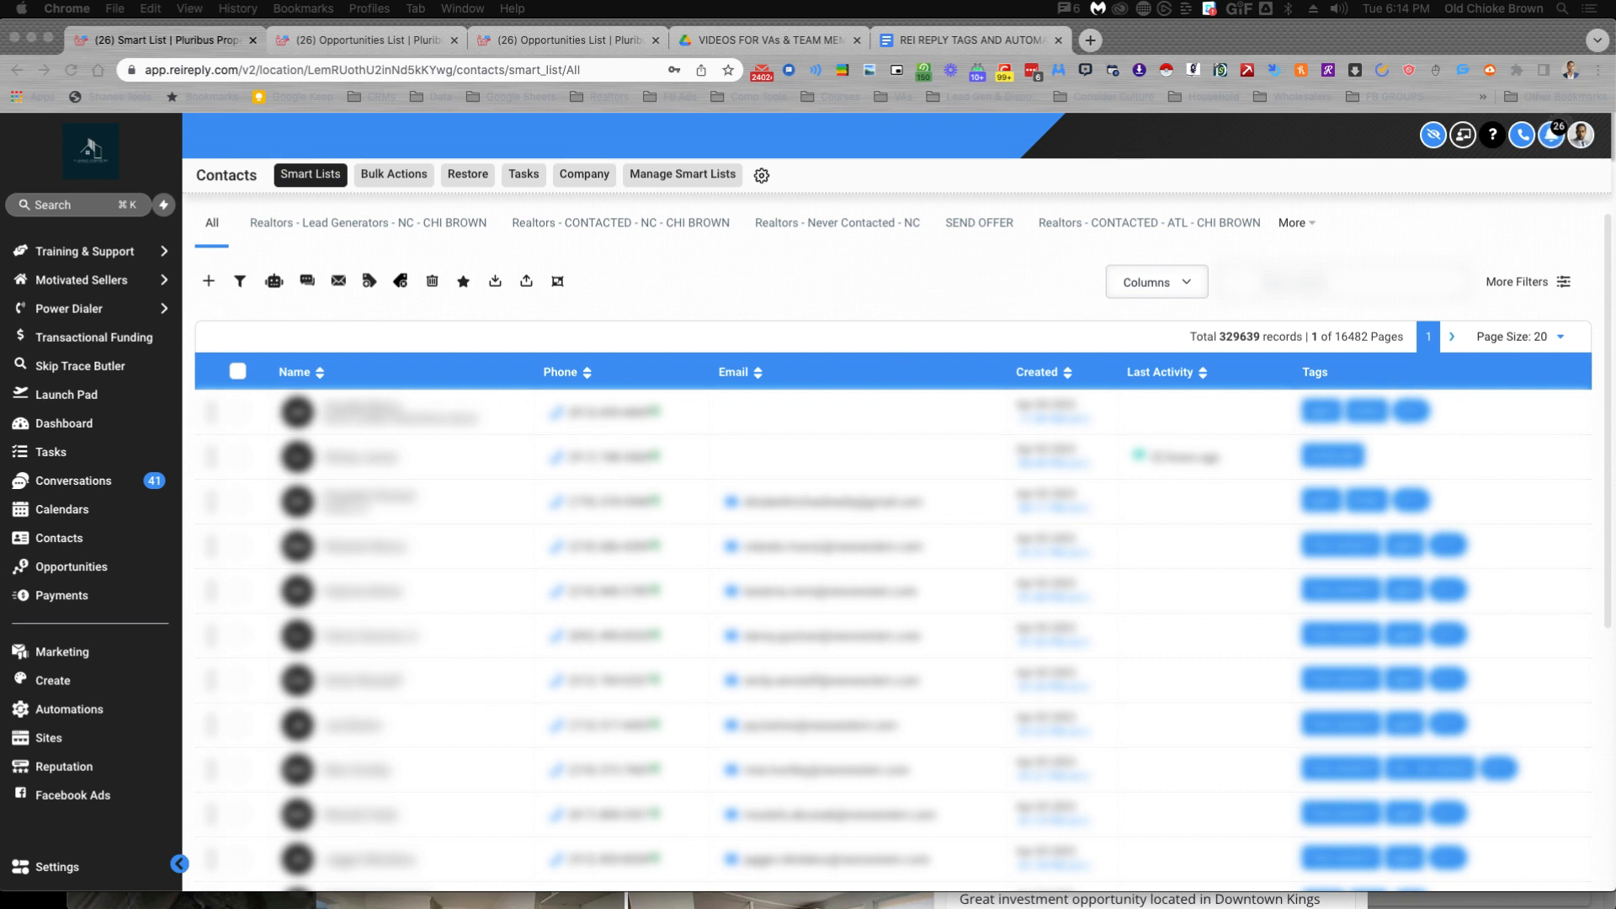
- Review the columns available for the full contacts list, leaving the column selection as it is
{"action": "left_click", "coordinate": [1187, 288]}
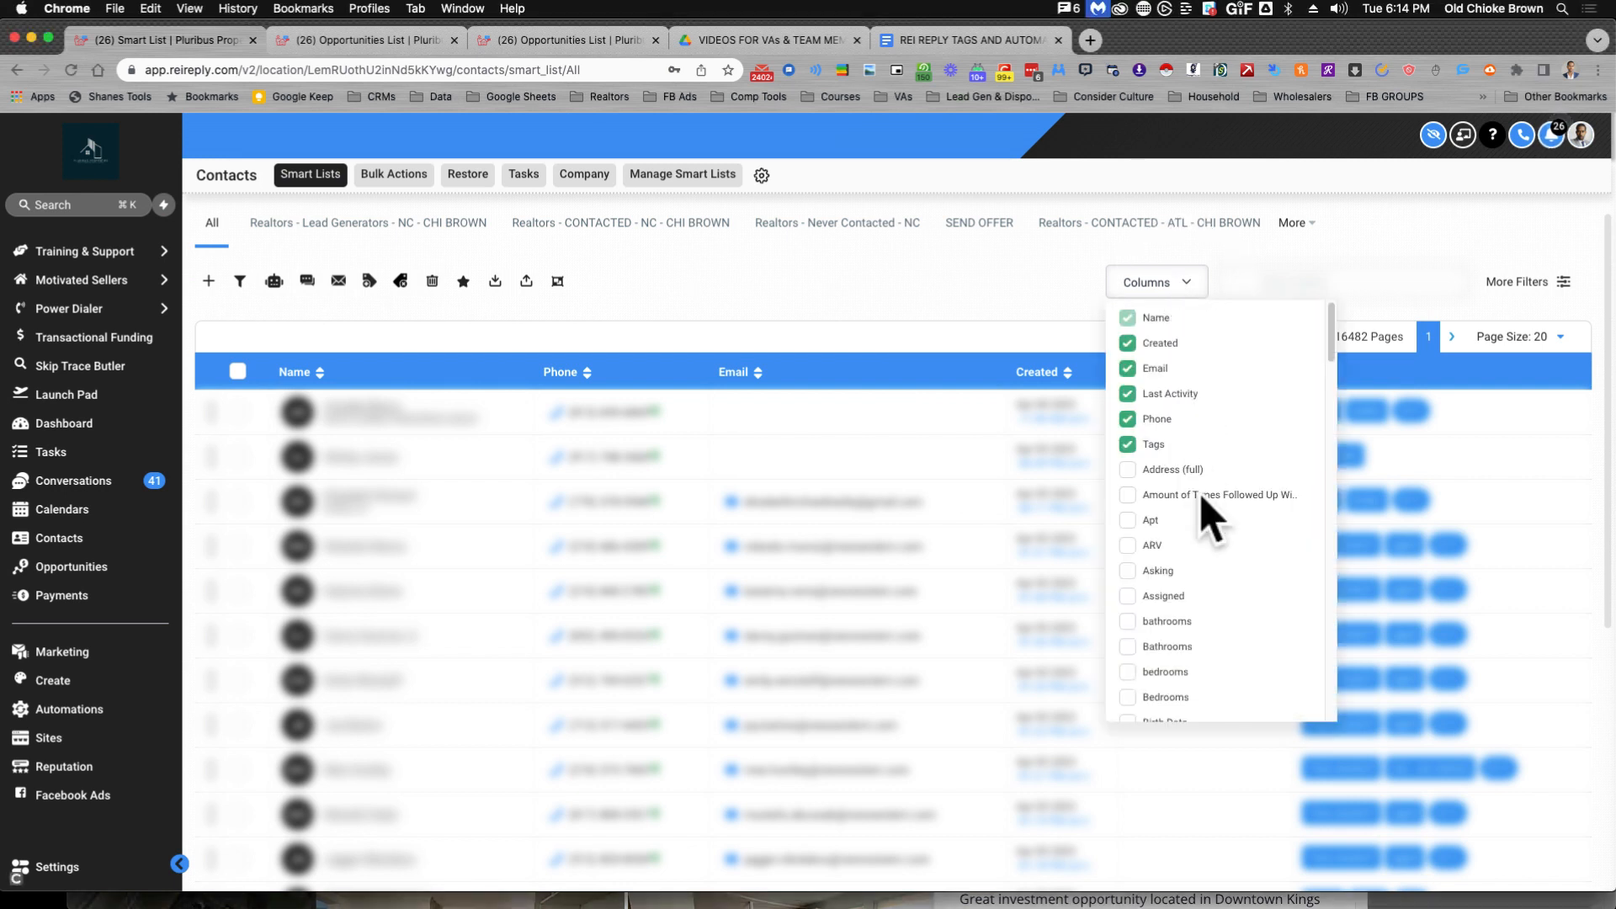
{"action": "scroll", "coordinate": [1141, 522], "scroll_direction": "down", "scroll_amount": 5}
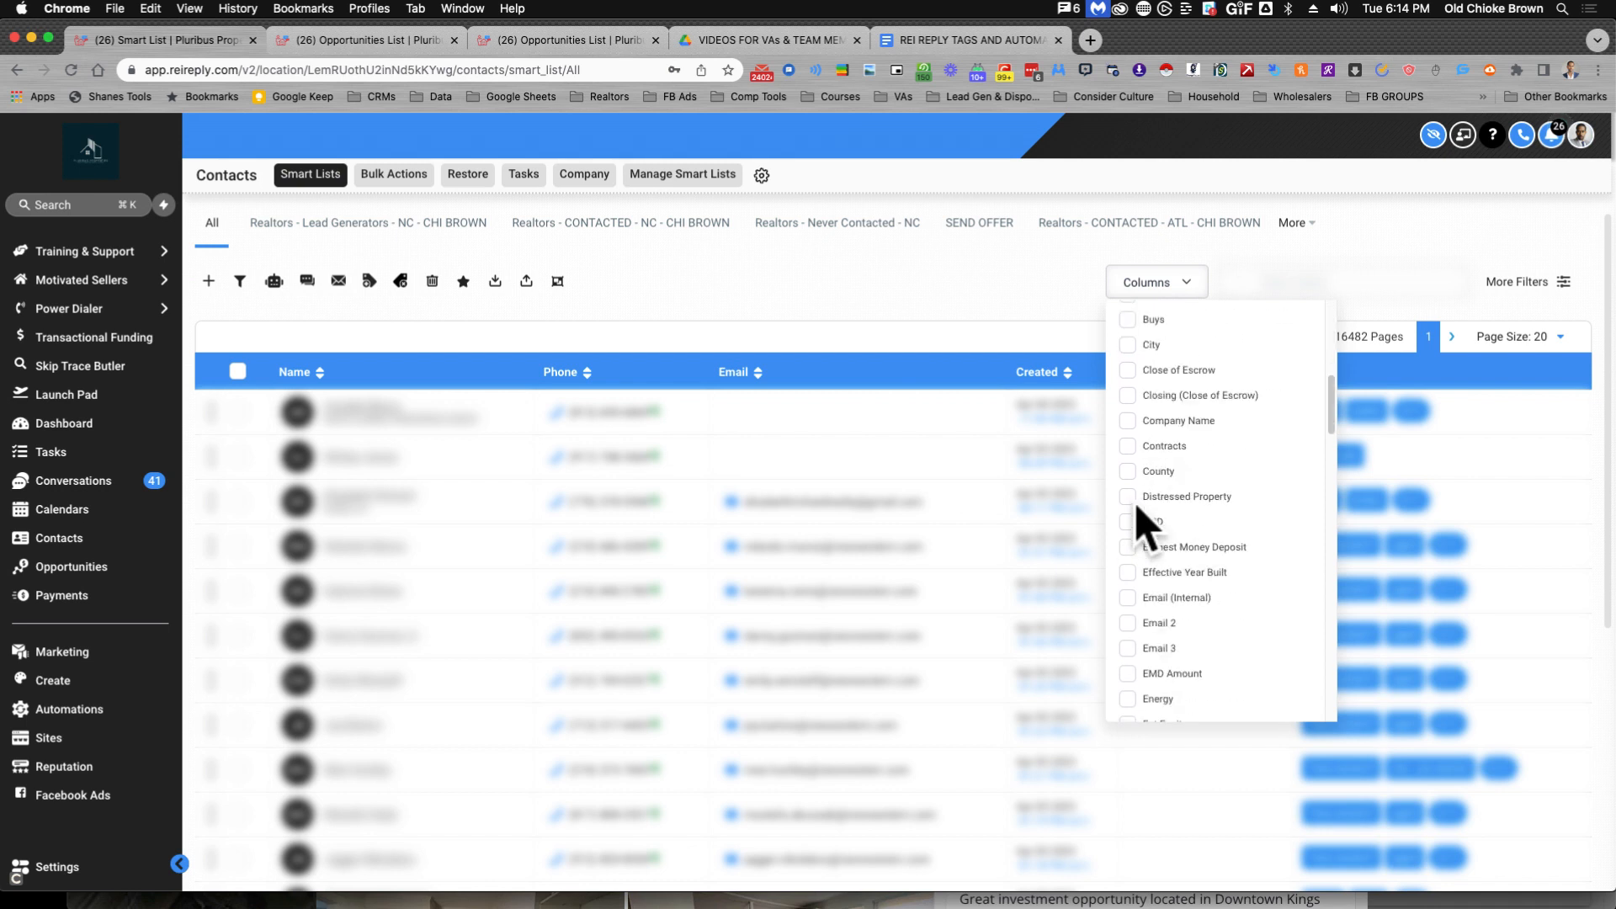
{"action": "scroll", "coordinate": [1145, 523], "scroll_direction": "up", "scroll_amount": 10}
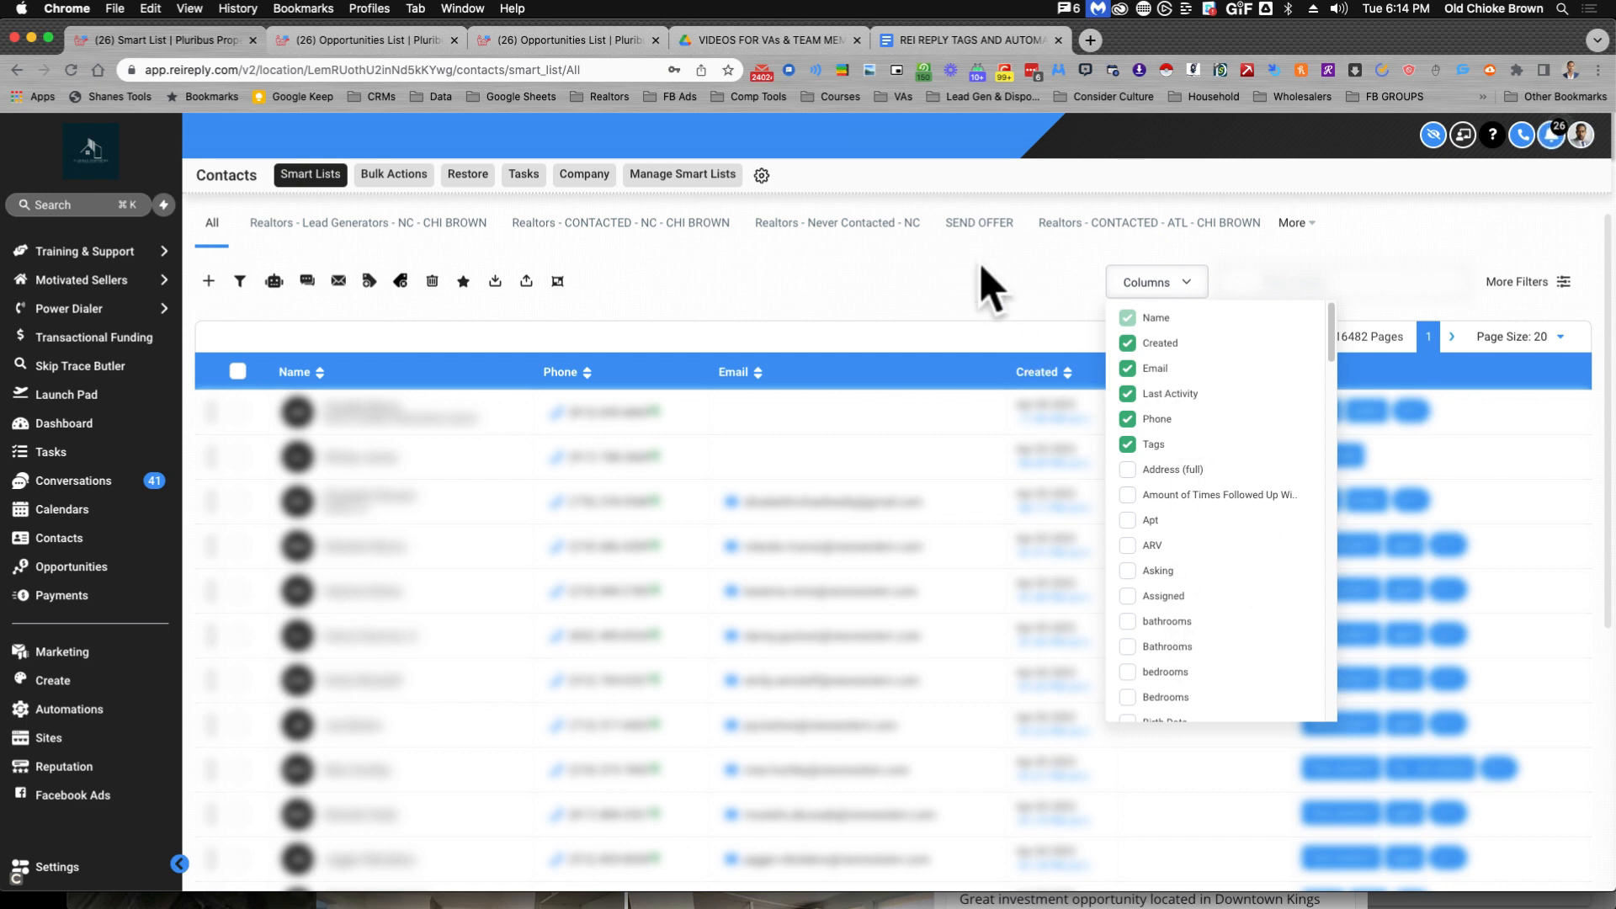
{"action": "left_click", "coordinate": [983, 297]}
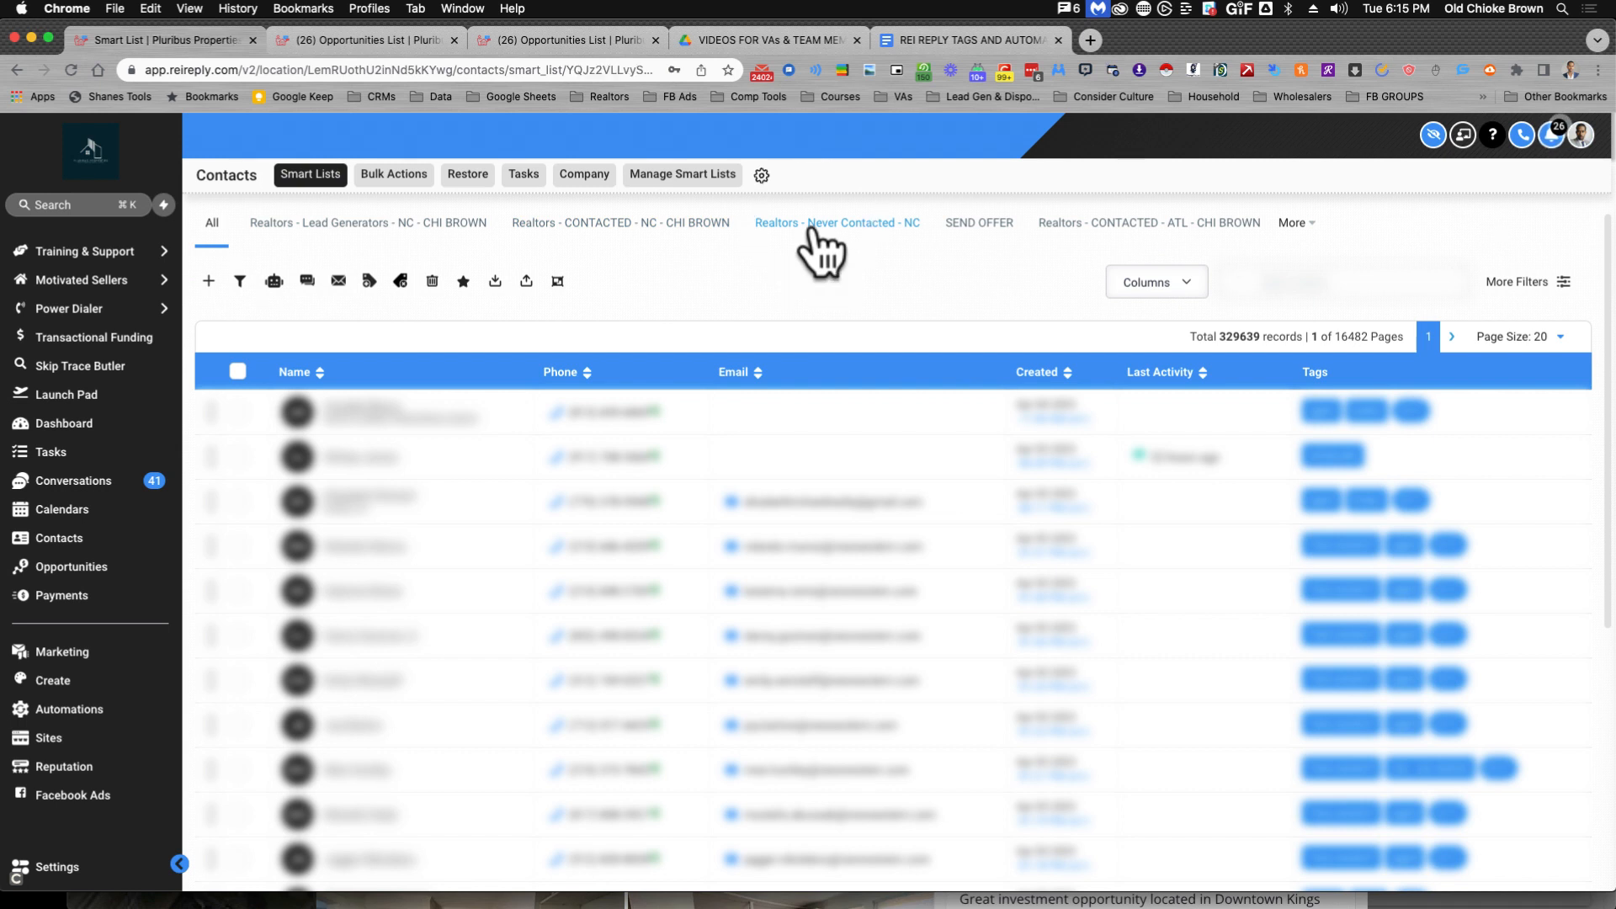
- Open the "Realtors - Never Contacted - NC" smart list and look through its contacts
{"action": "left_click", "coordinate": [810, 231]}
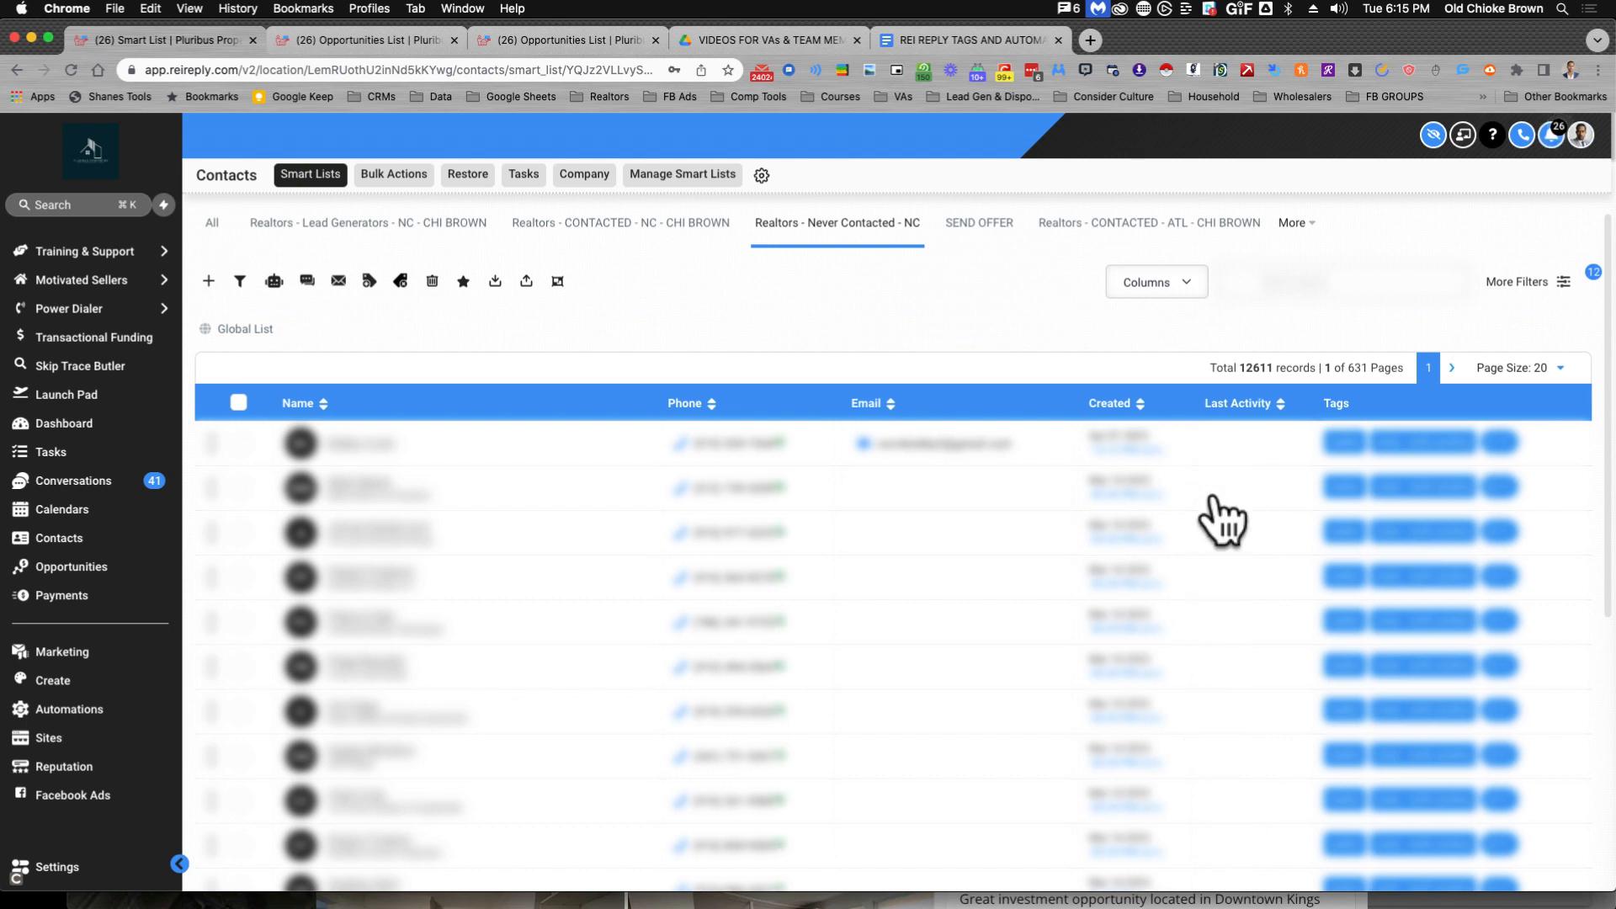
{"action": "scroll", "coordinate": [906, 518], "scroll_direction": "down", "scroll_amount": 2}
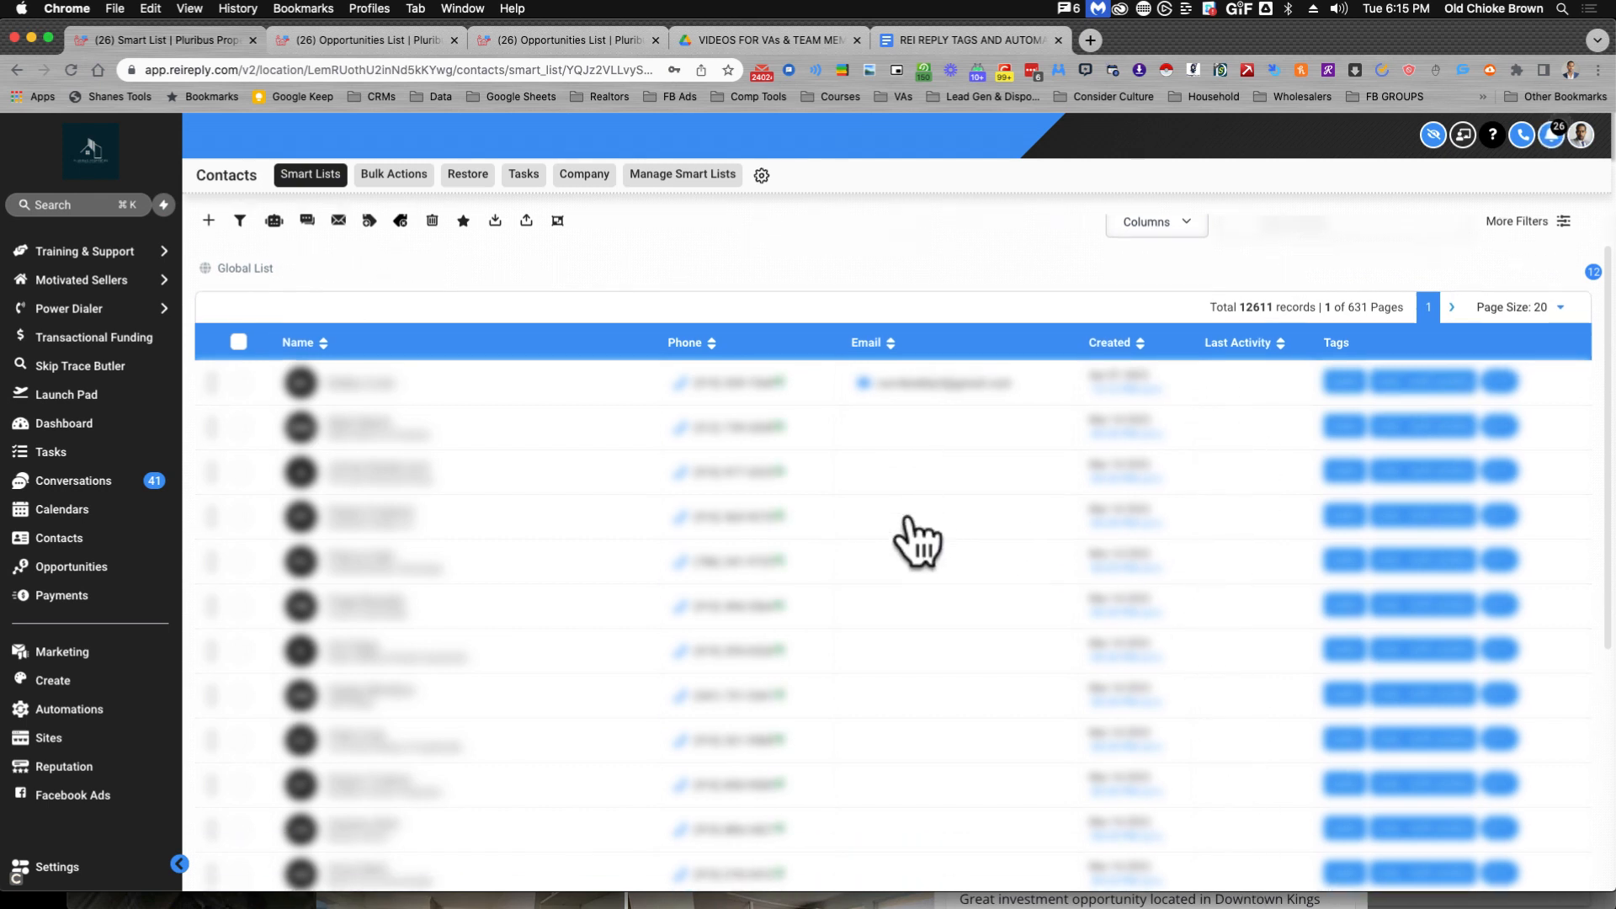
{"action": "scroll", "coordinate": [913, 539], "scroll_direction": "down", "scroll_amount": 5}
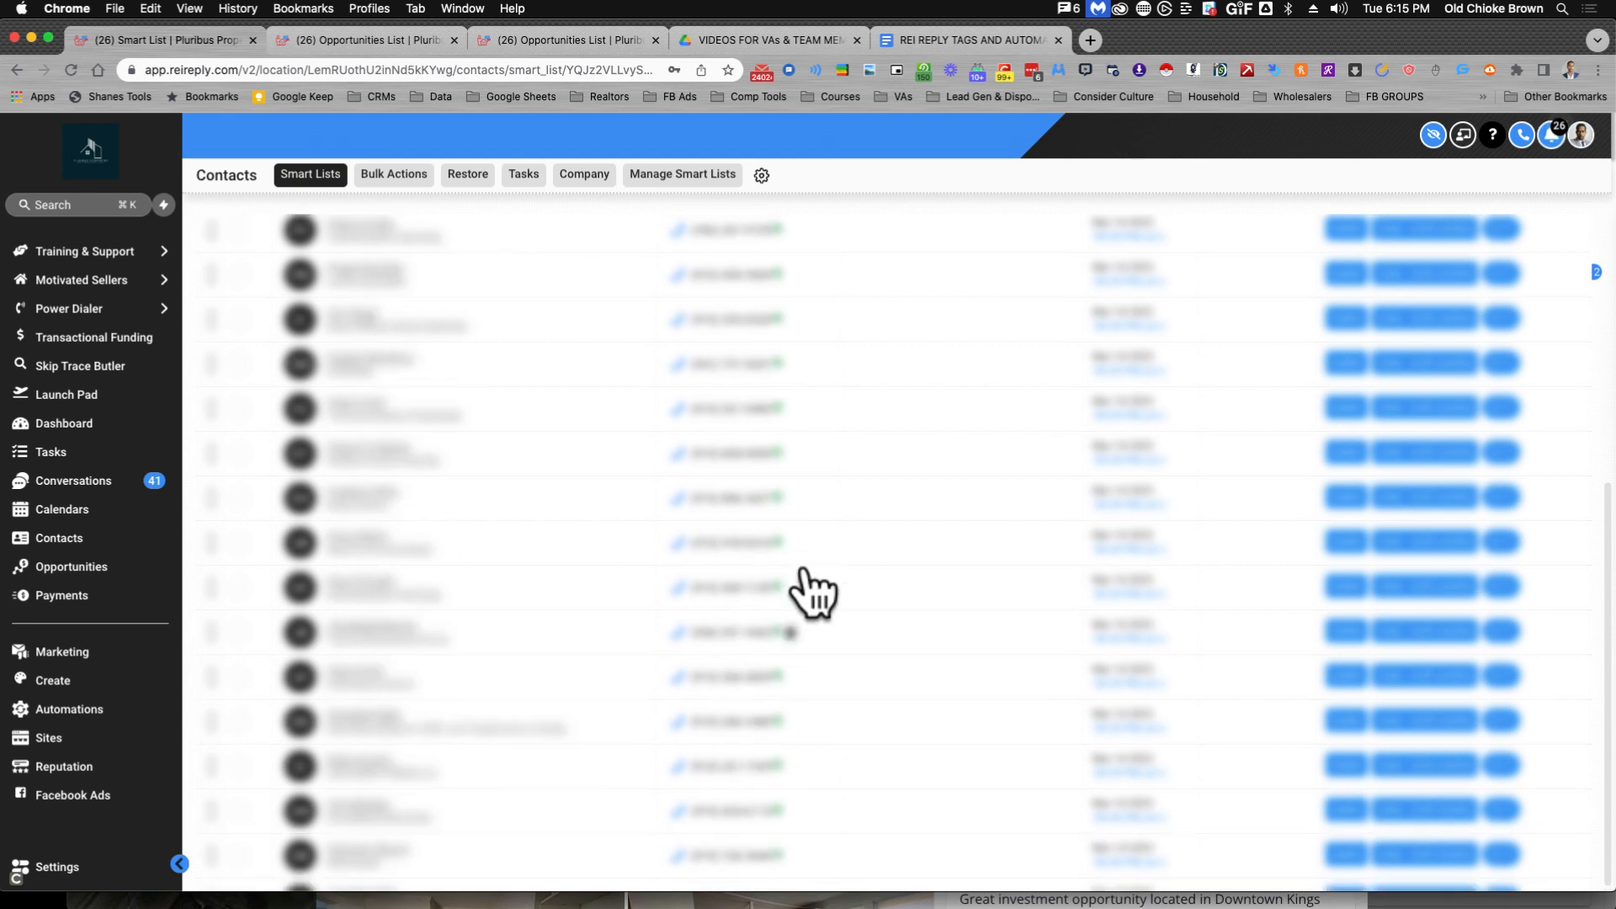
{"action": "scroll", "coordinate": [812, 593], "scroll_direction": "up", "scroll_amount": 7}
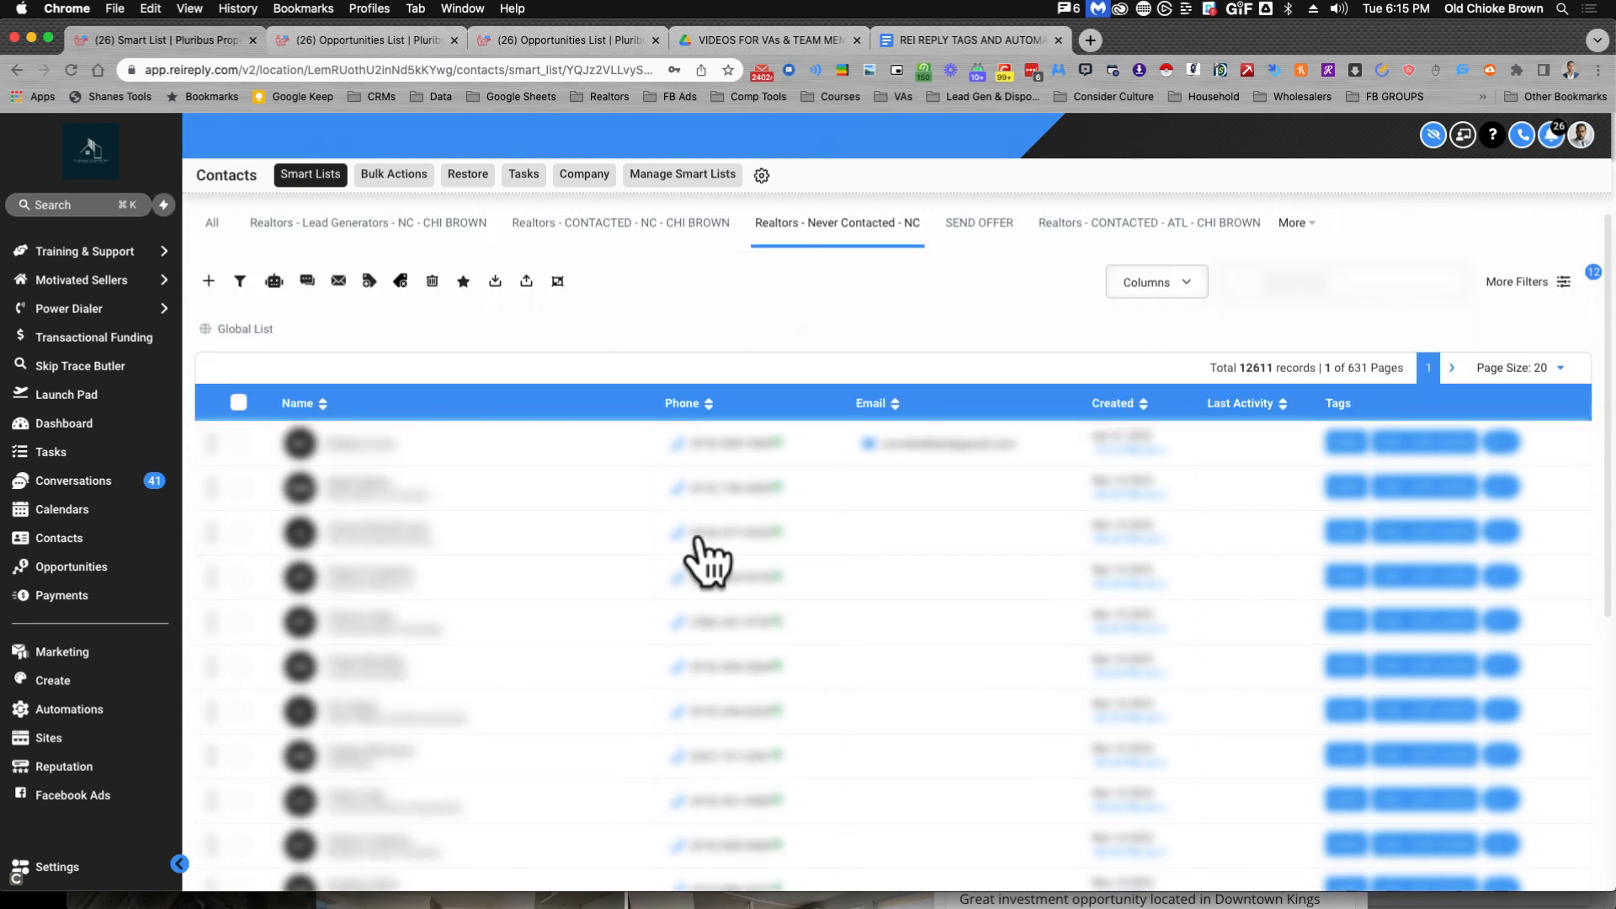
- Show the filters of the never-contacted NC realtors list and read the conditions from the realtor tag through the active workflow exclusion
{"action": "left_click", "coordinate": [1562, 285]}
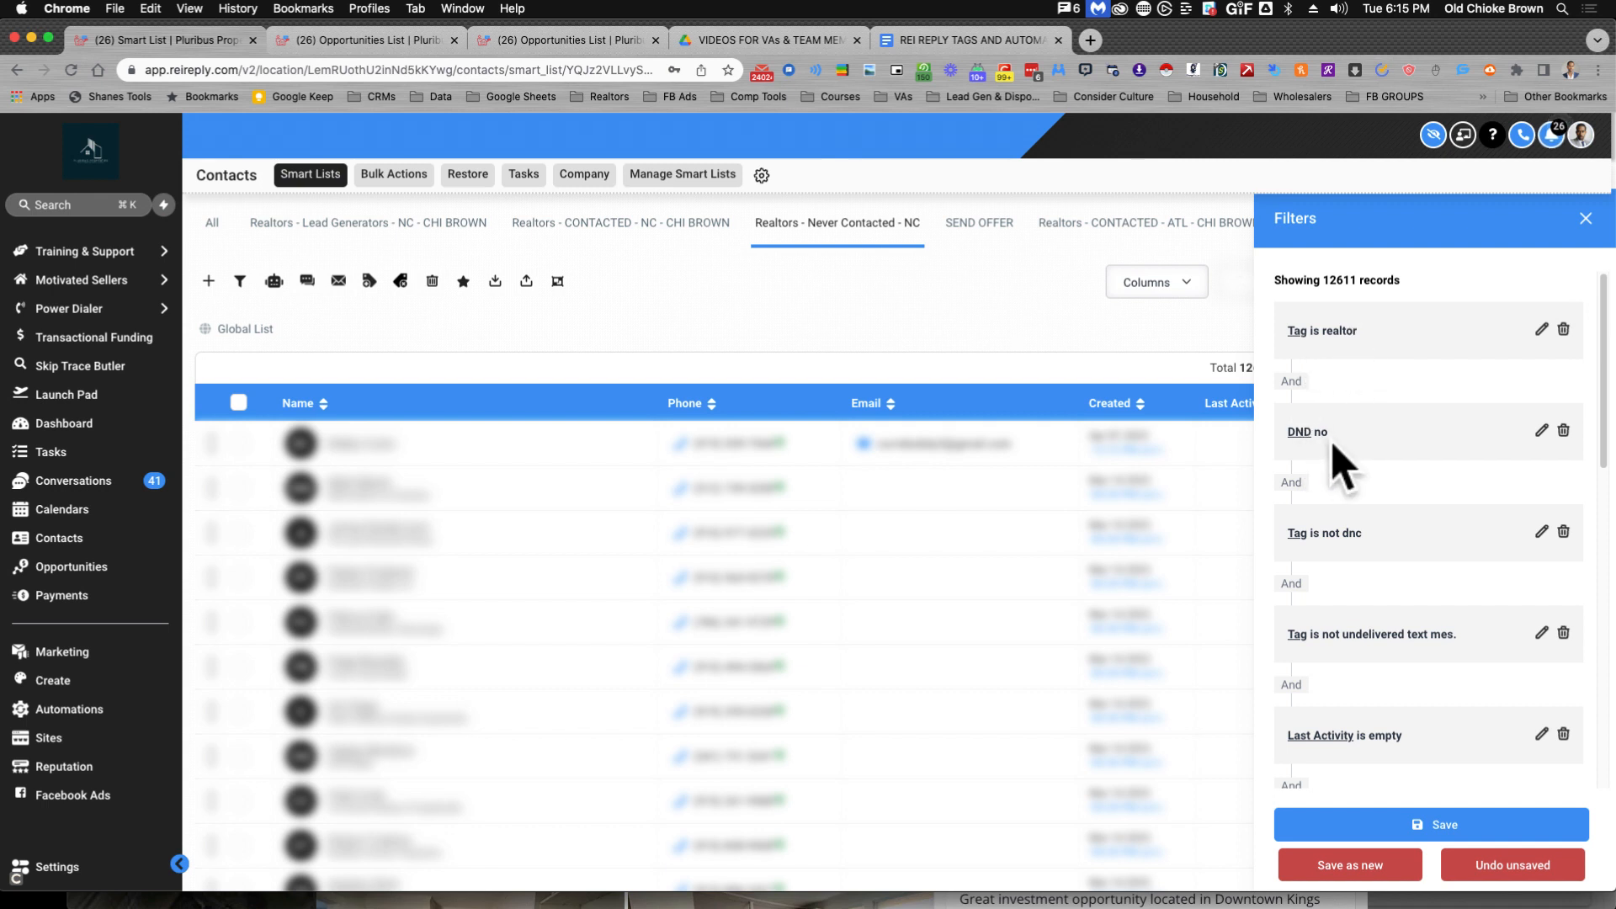
{"action": "scroll", "coordinate": [1338, 463], "scroll_direction": "down", "scroll_amount": 2}
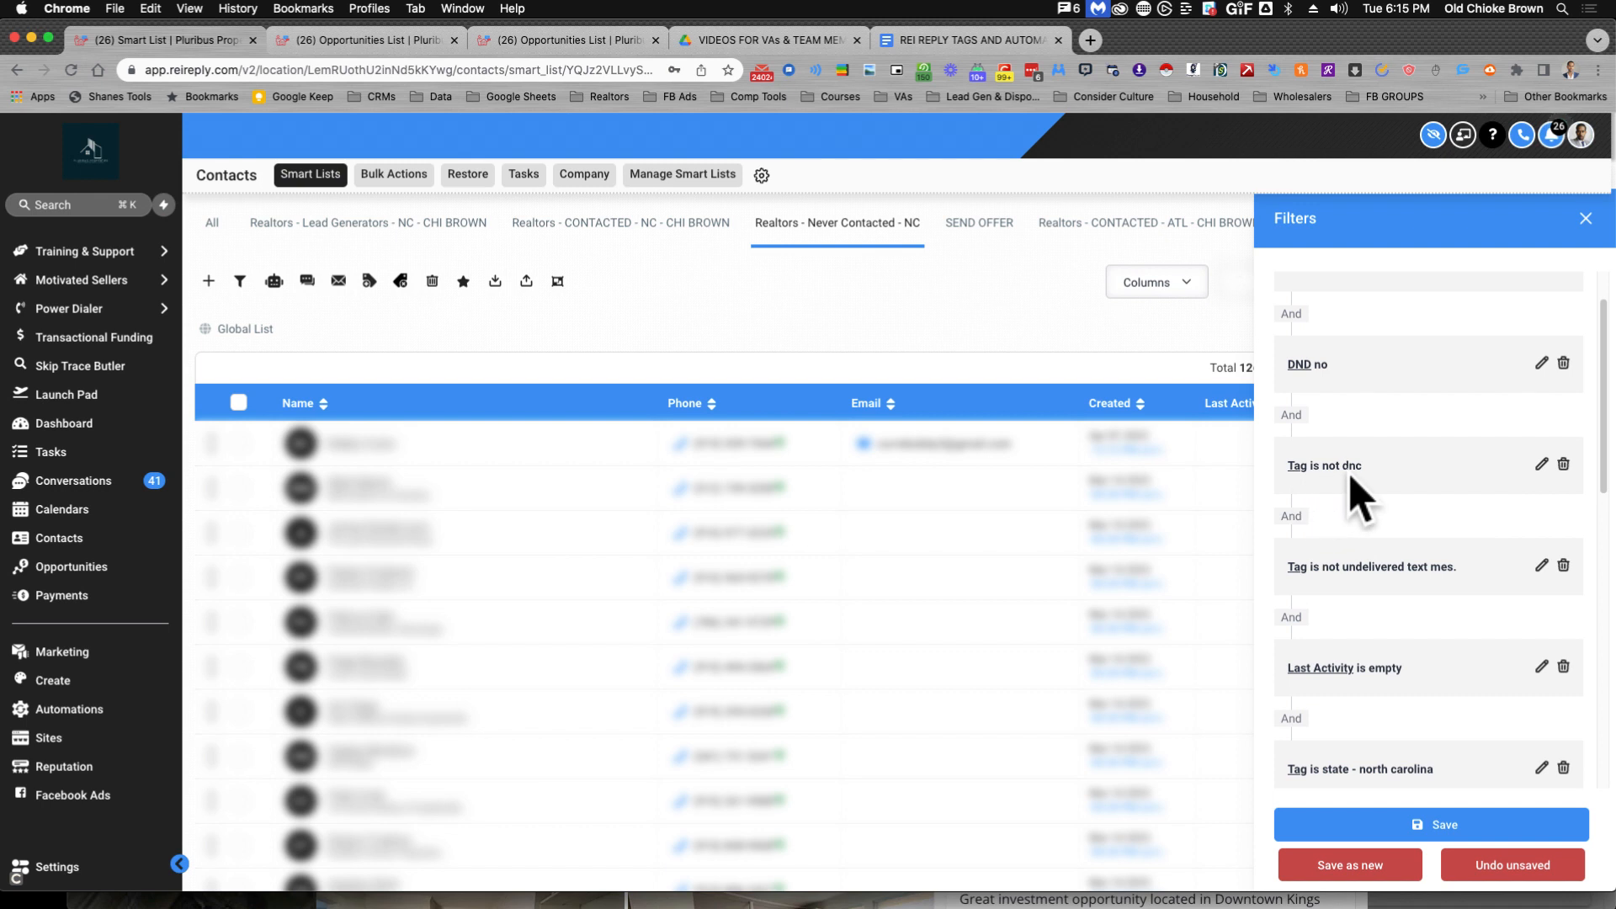
{"action": "scroll", "coordinate": [1355, 484], "scroll_direction": "down", "scroll_amount": 2}
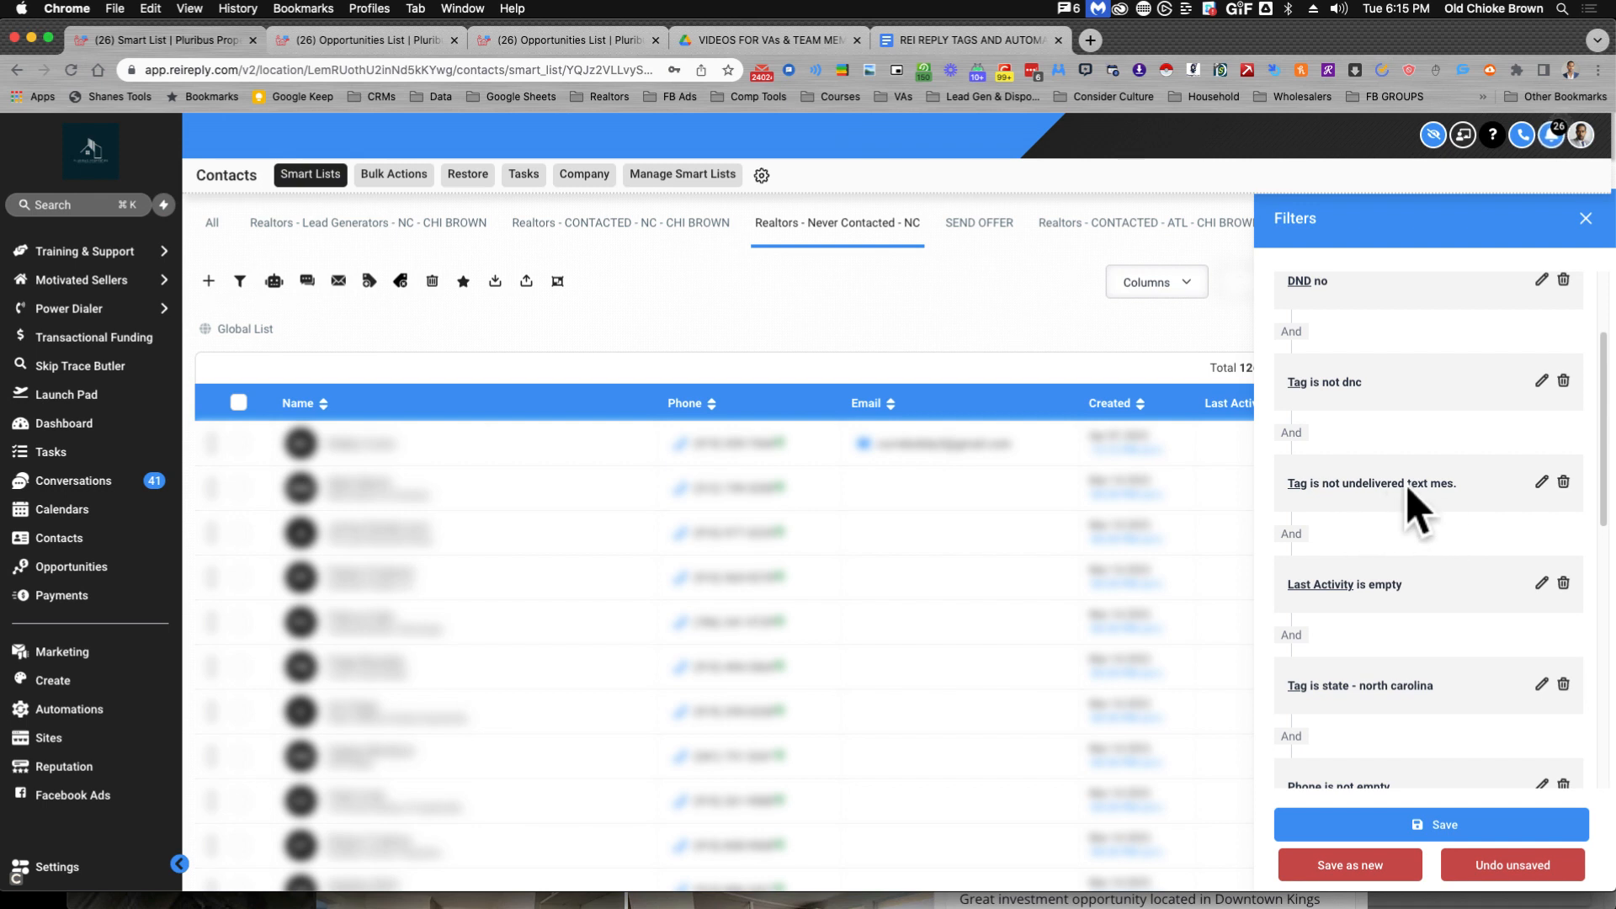
{"action": "scroll", "coordinate": [1384, 500], "scroll_direction": "down", "scroll_amount": 1}
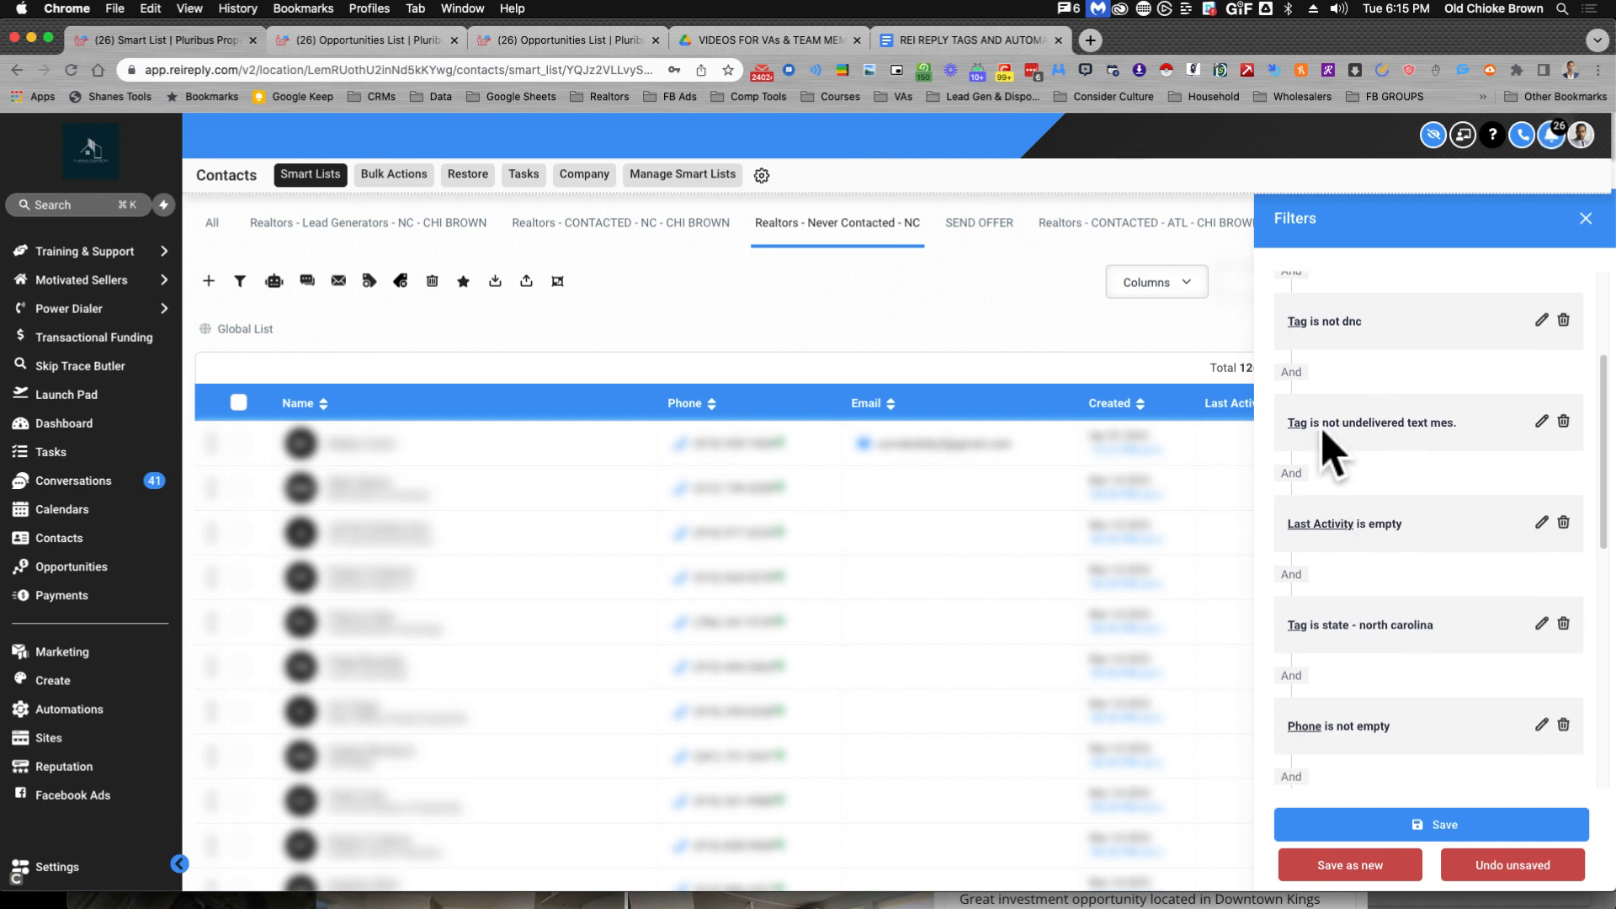
{"action": "scroll", "coordinate": [1384, 470], "scroll_direction": "down", "scroll_amount": 1}
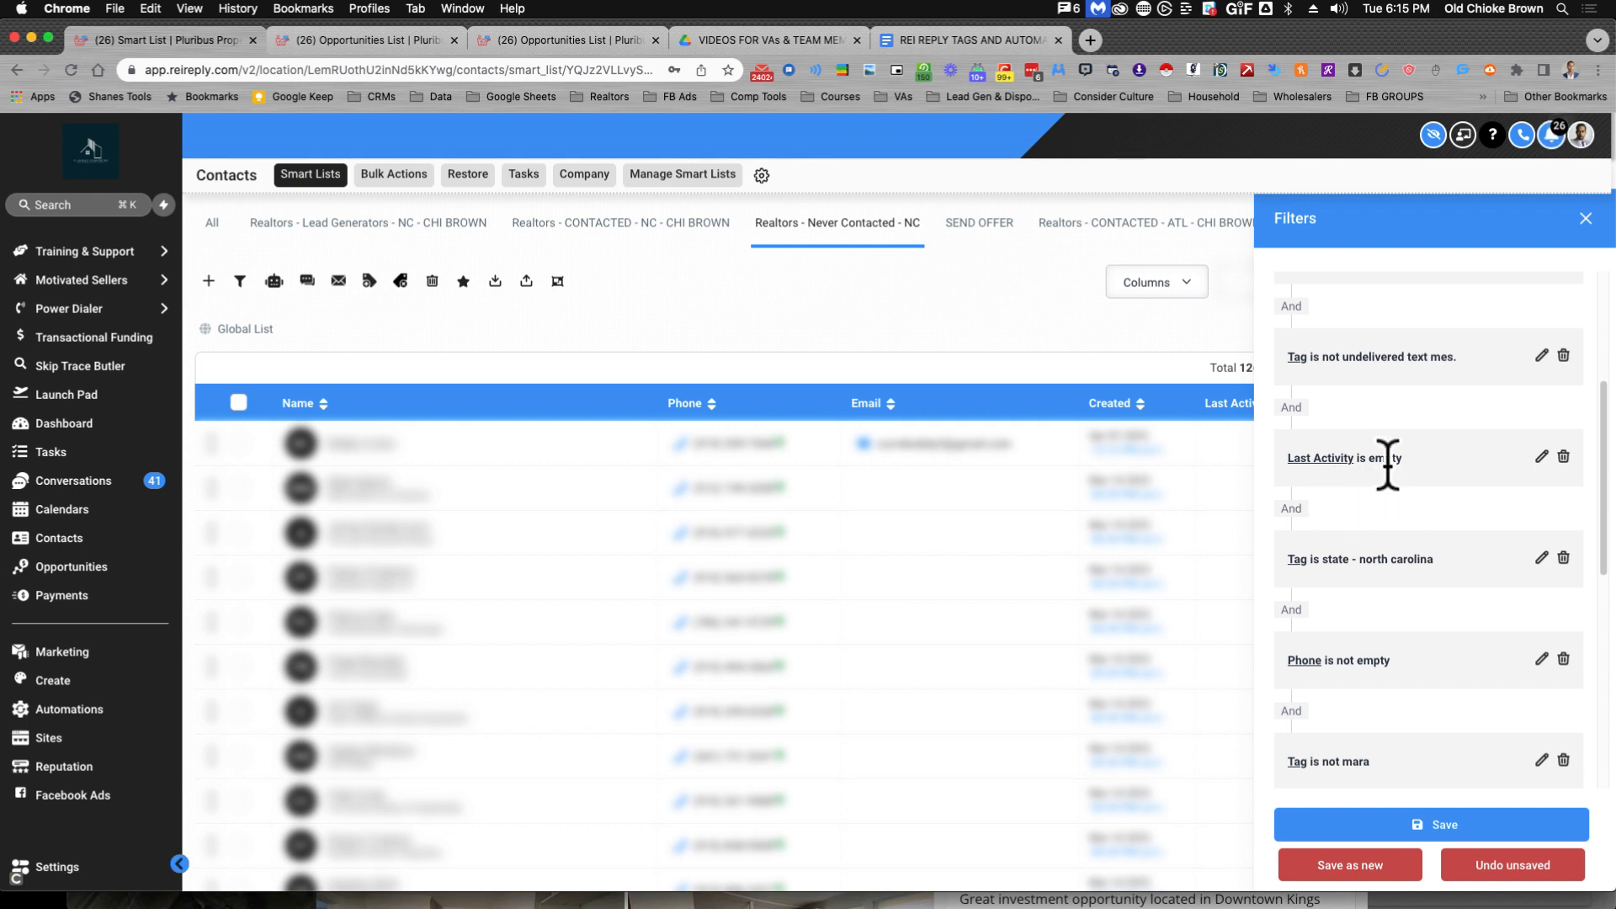
{"action": "scroll", "coordinate": [1334, 576], "scroll_direction": "down", "scroll_amount": 1}
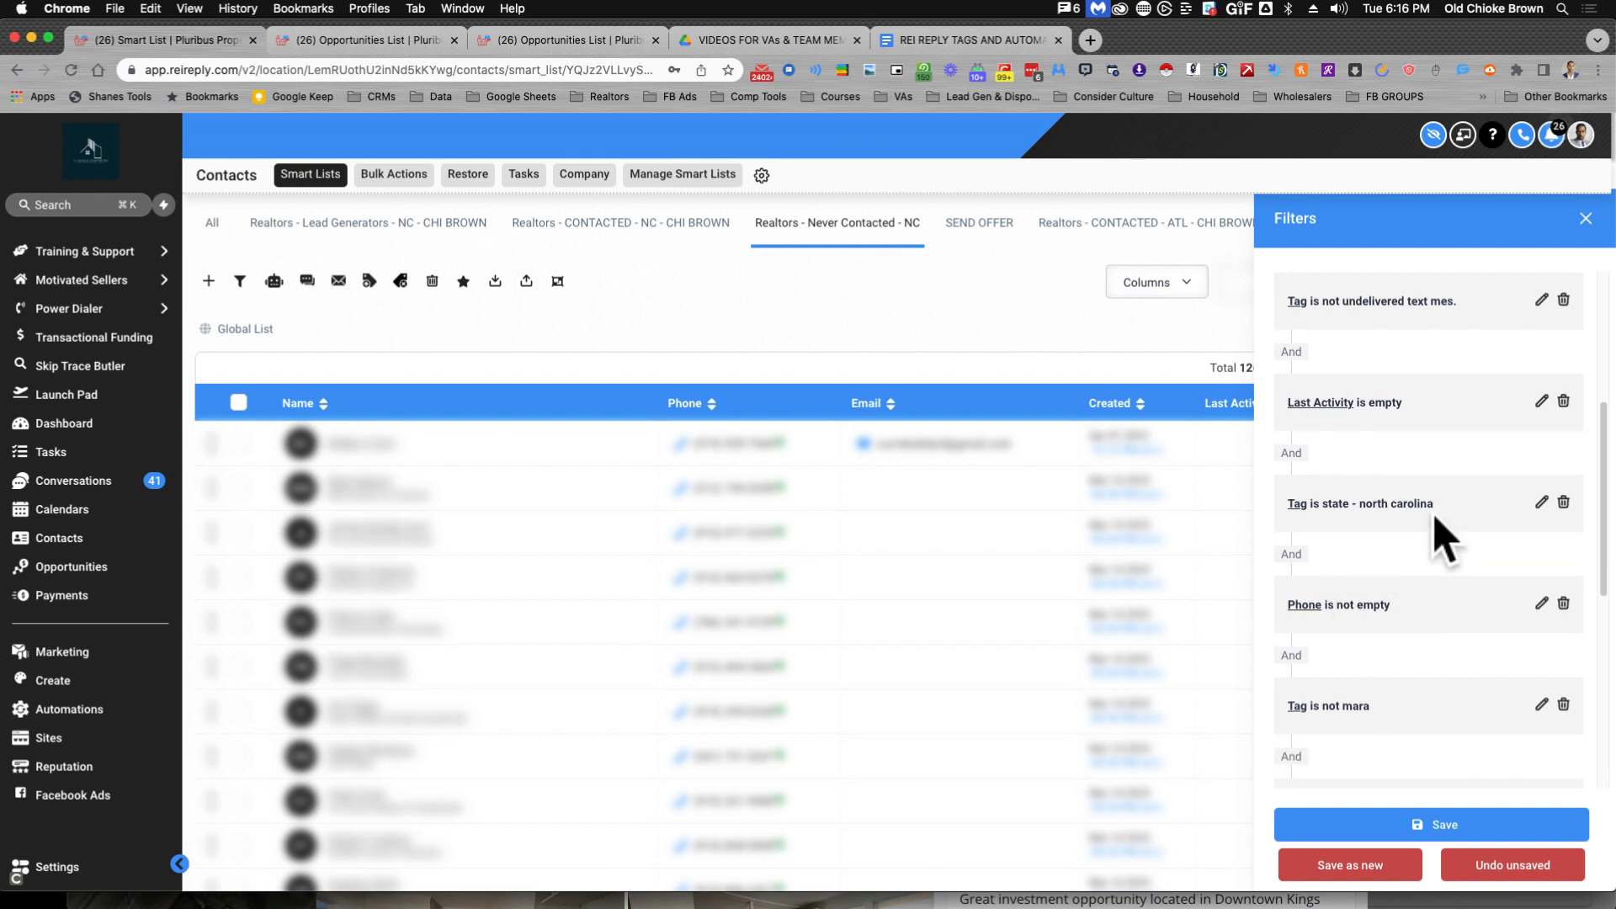
{"action": "scroll", "coordinate": [1363, 547], "scroll_direction": "down", "scroll_amount": 1}
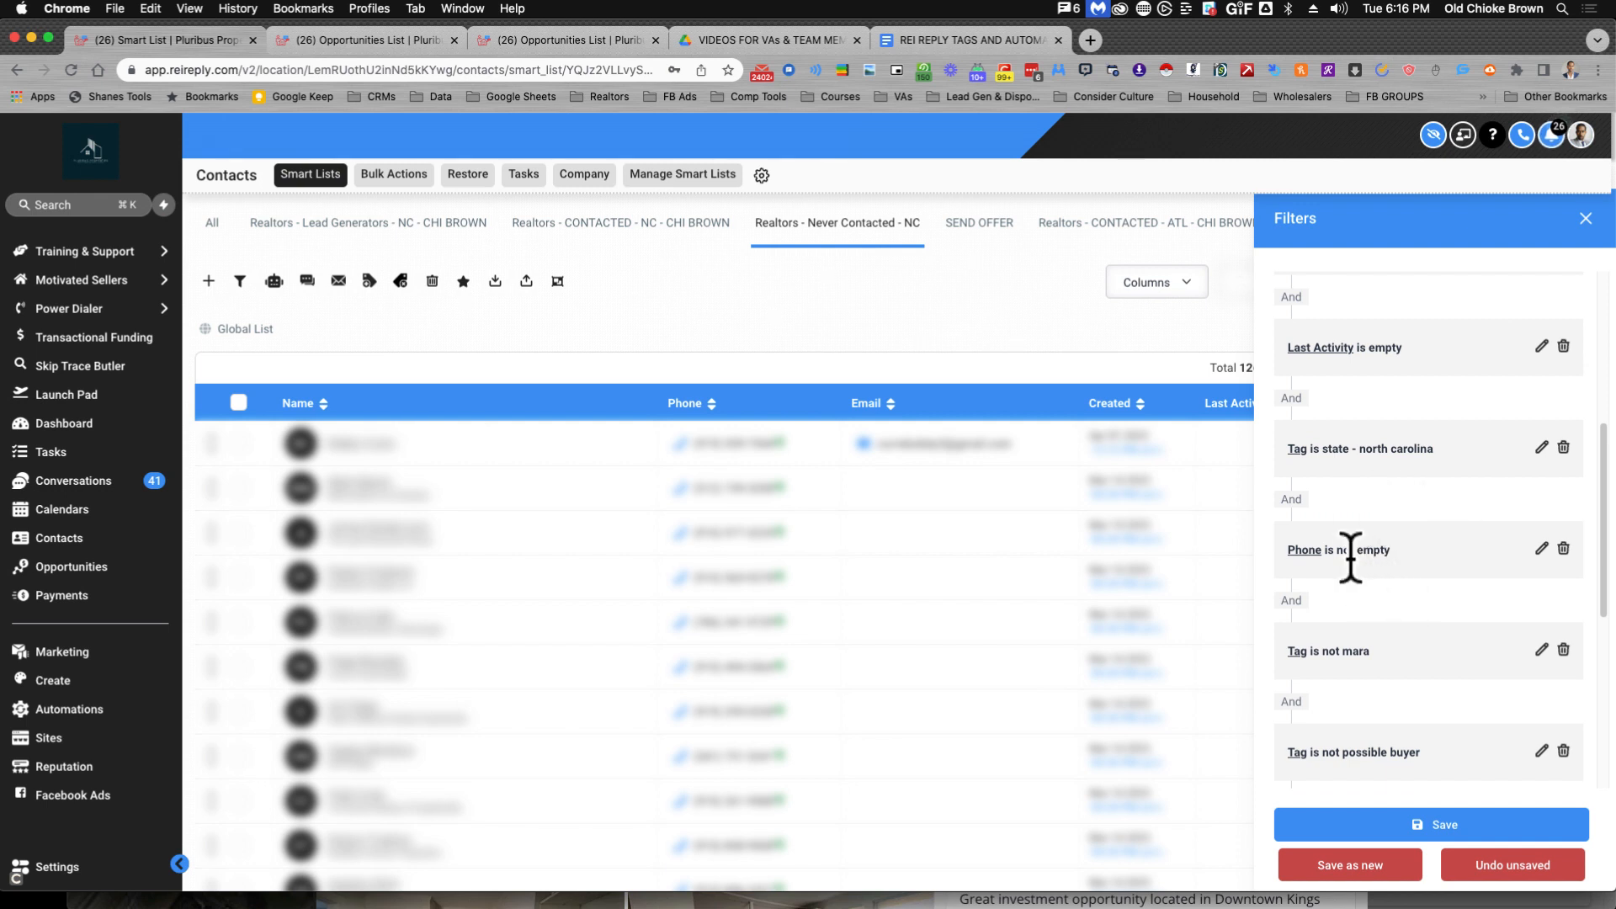
{"action": "scroll", "coordinate": [1405, 572], "scroll_direction": "down", "scroll_amount": 1}
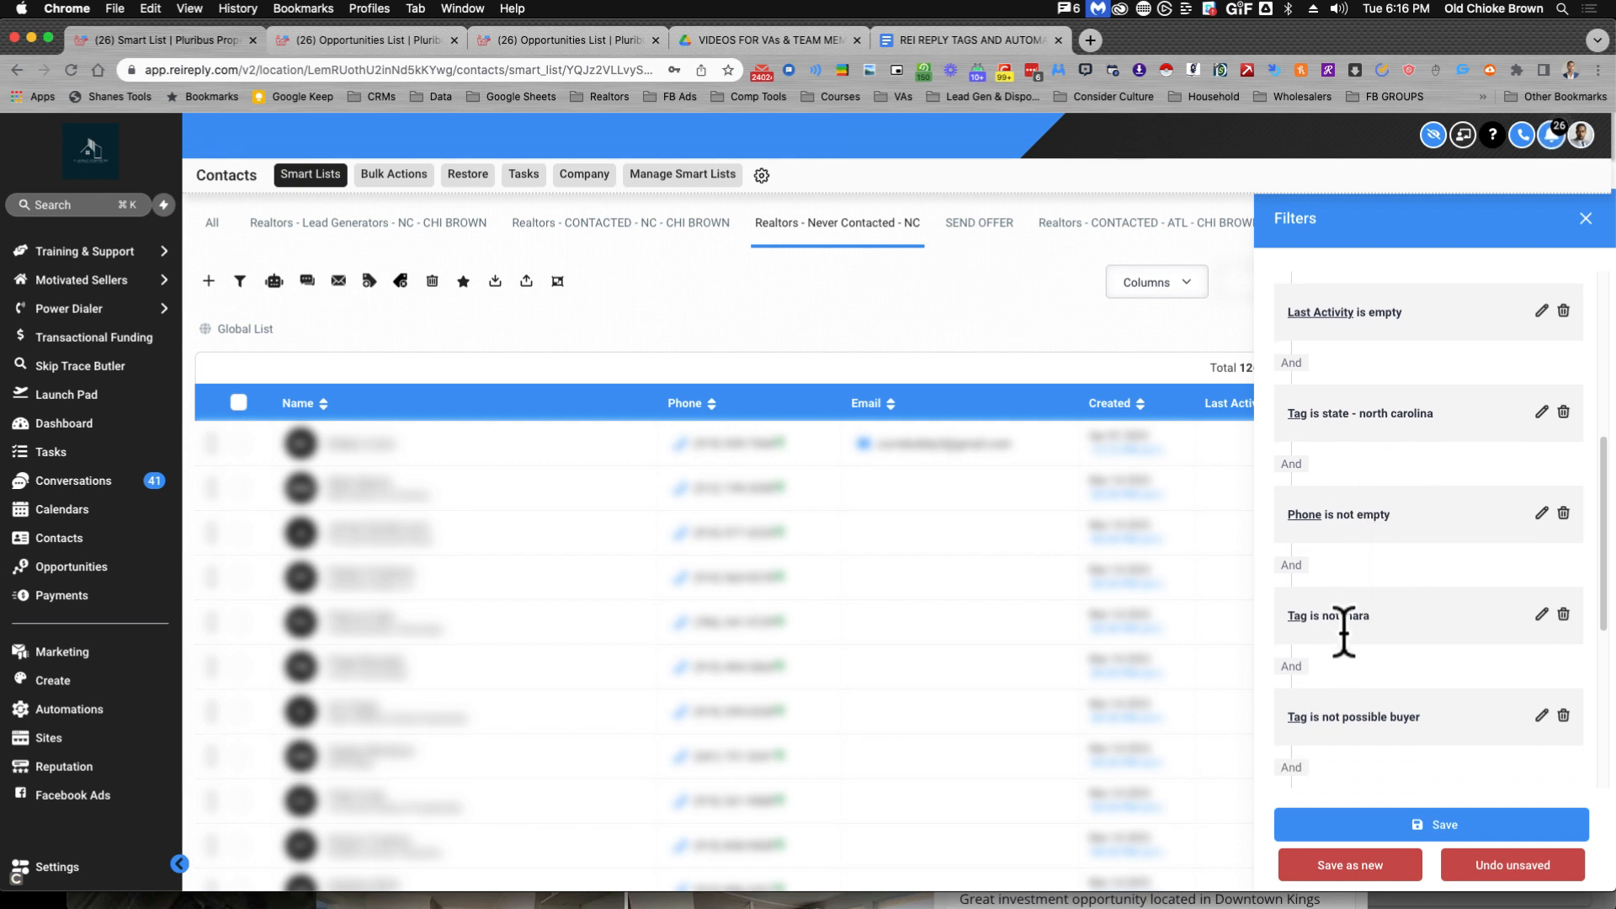
{"action": "scroll", "coordinate": [1343, 631], "scroll_direction": "down", "scroll_amount": 2}
{"action": "scroll", "coordinate": [1359, 582], "scroll_direction": "down", "scroll_amount": 2}
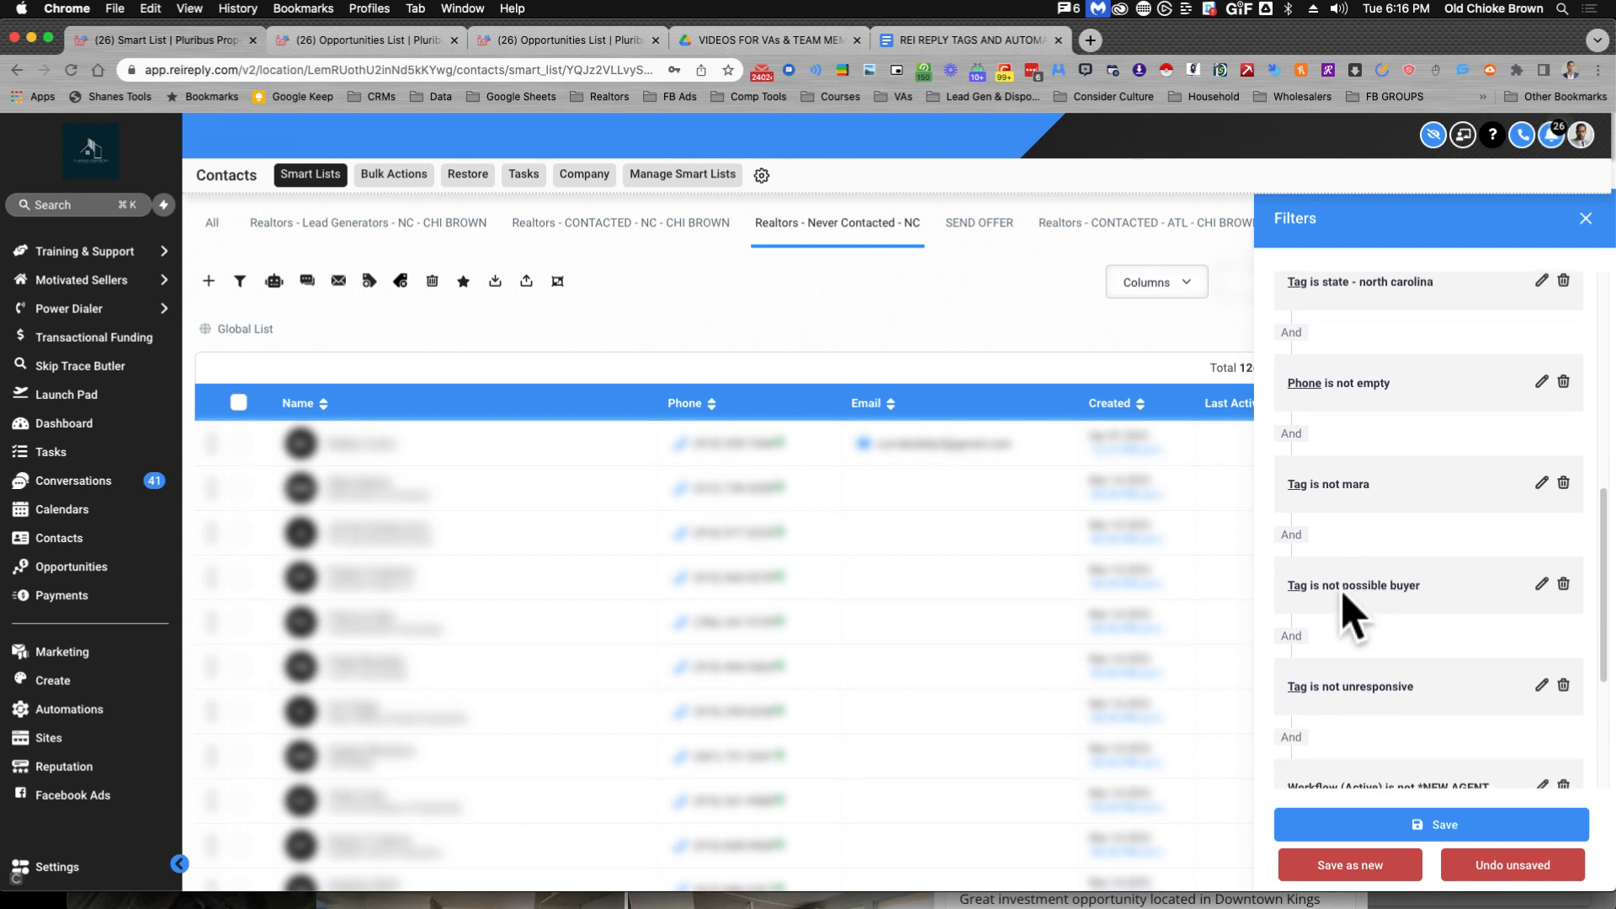
{"action": "scroll", "coordinate": [1341, 622], "scroll_direction": "down", "scroll_amount": 2}
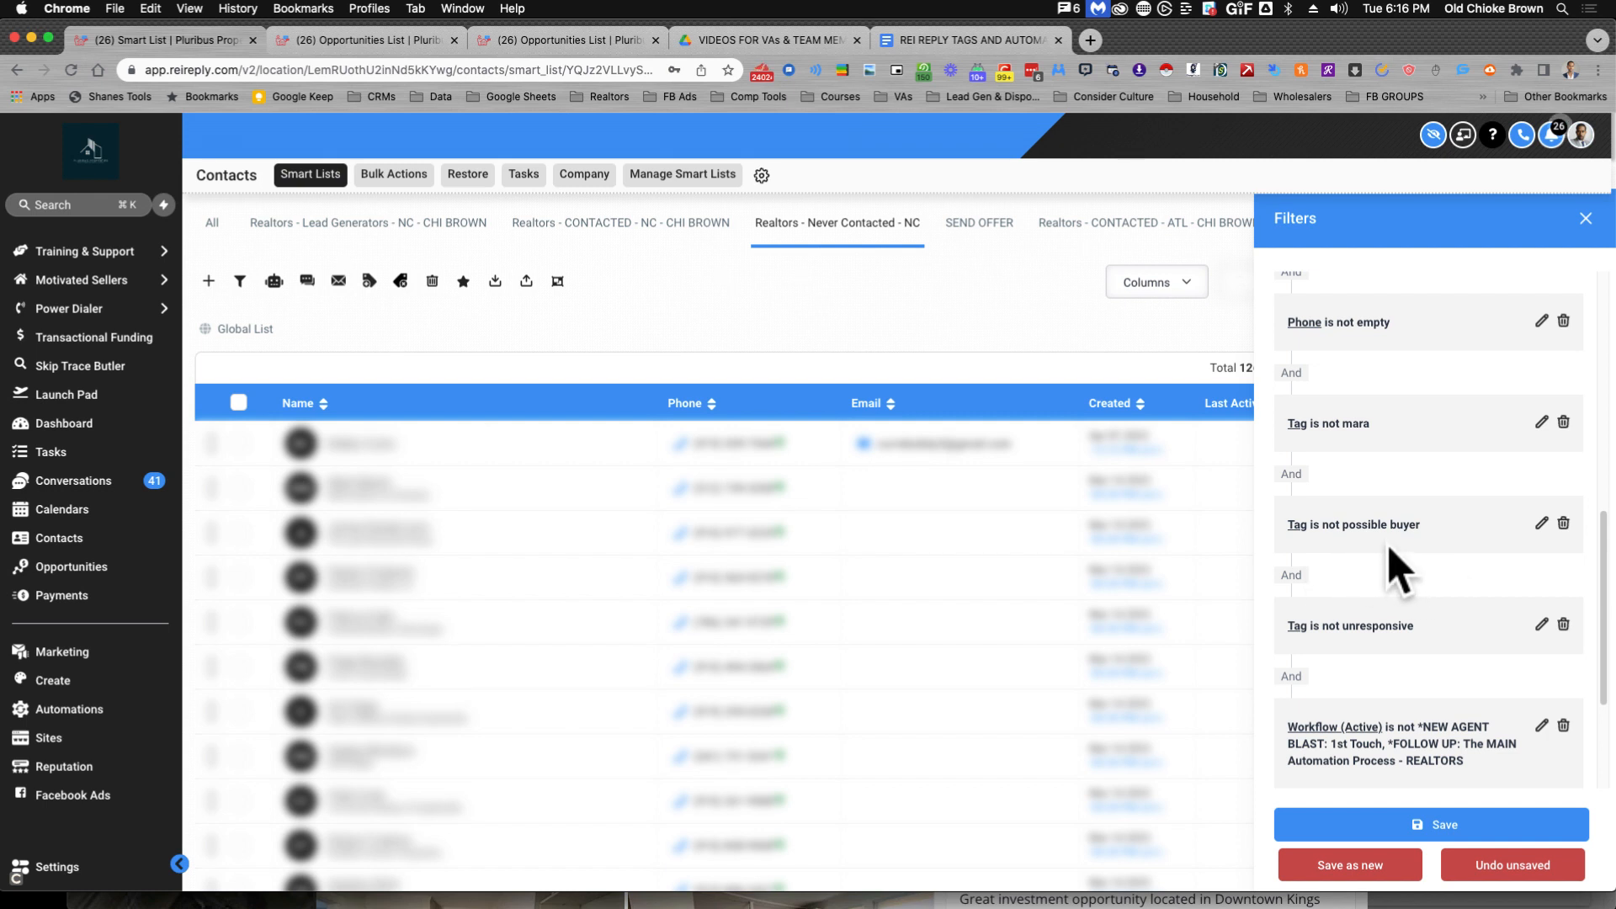
{"action": "scroll", "coordinate": [1380, 564], "scroll_direction": "down", "scroll_amount": 2}
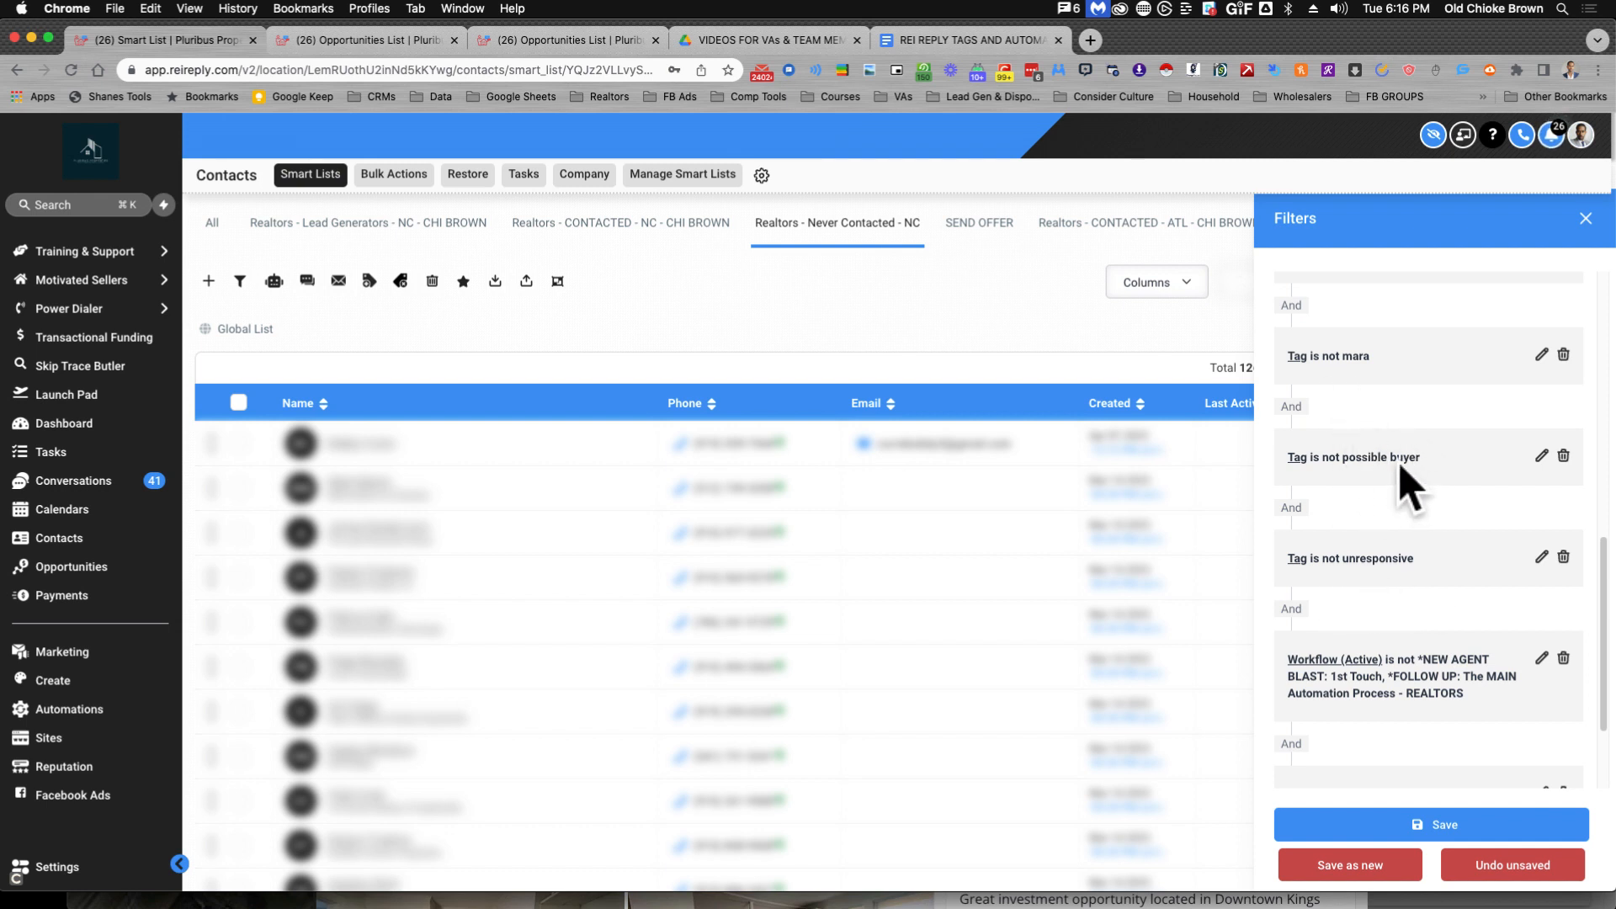
- Re-examine the never-contacted list's tag exclusions and its phone, state, last activity and DND conditions
{"action": "scroll", "coordinate": [1372, 472], "scroll_direction": "up", "scroll_amount": 1}
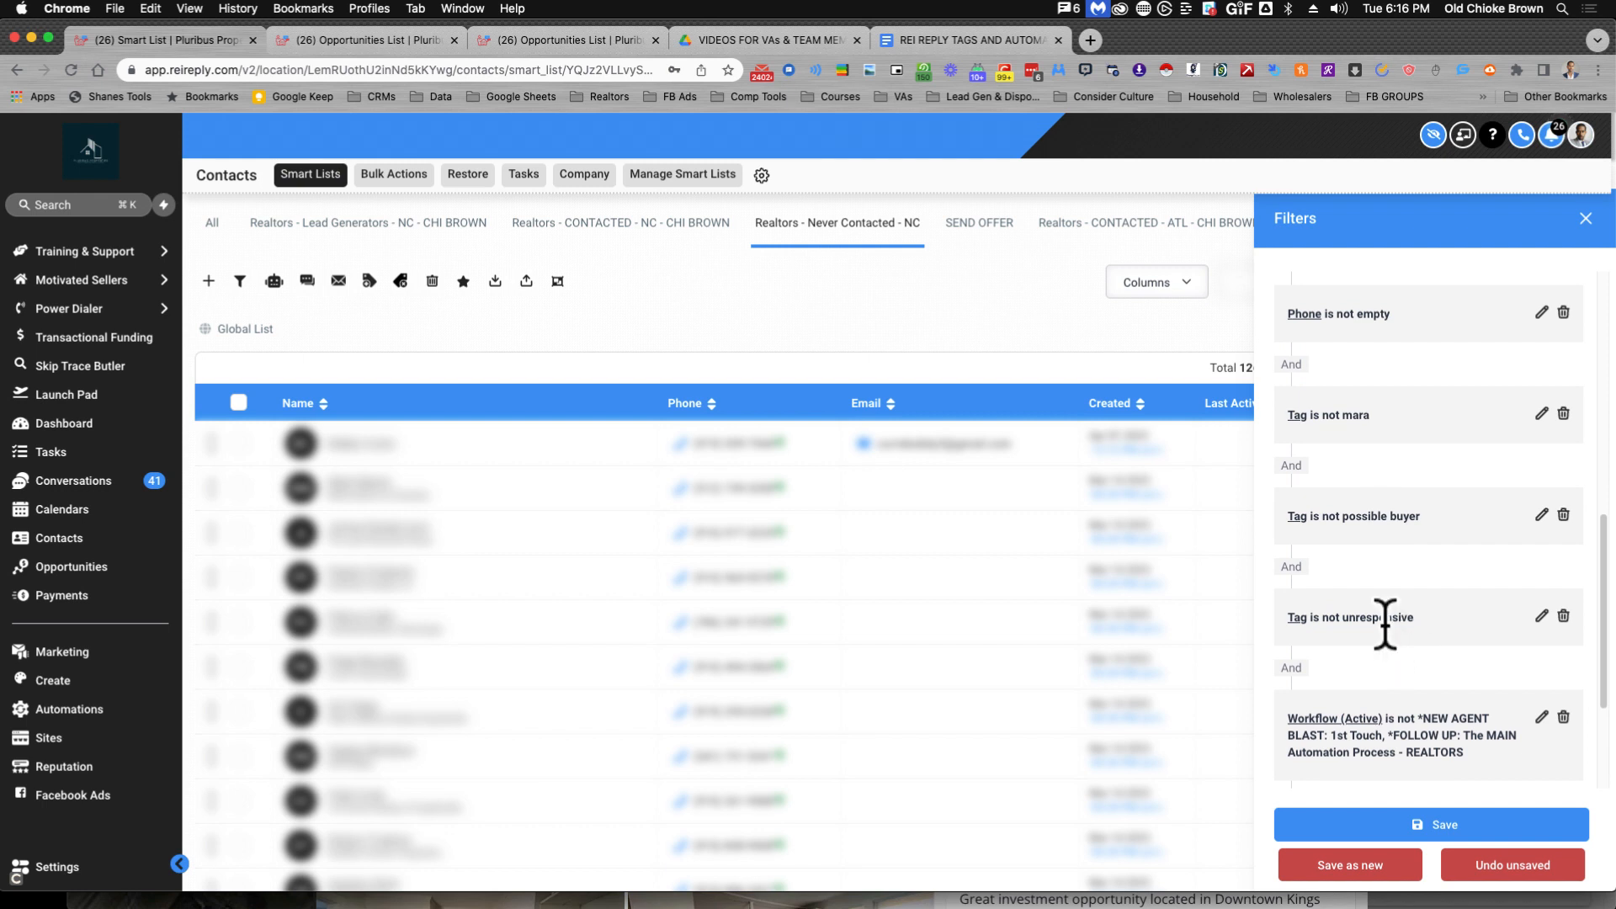
{"action": "scroll", "coordinate": [1385, 623], "scroll_direction": "up", "scroll_amount": 1}
{"action": "scroll", "coordinate": [1414, 538], "scroll_direction": "up", "scroll_amount": 3}
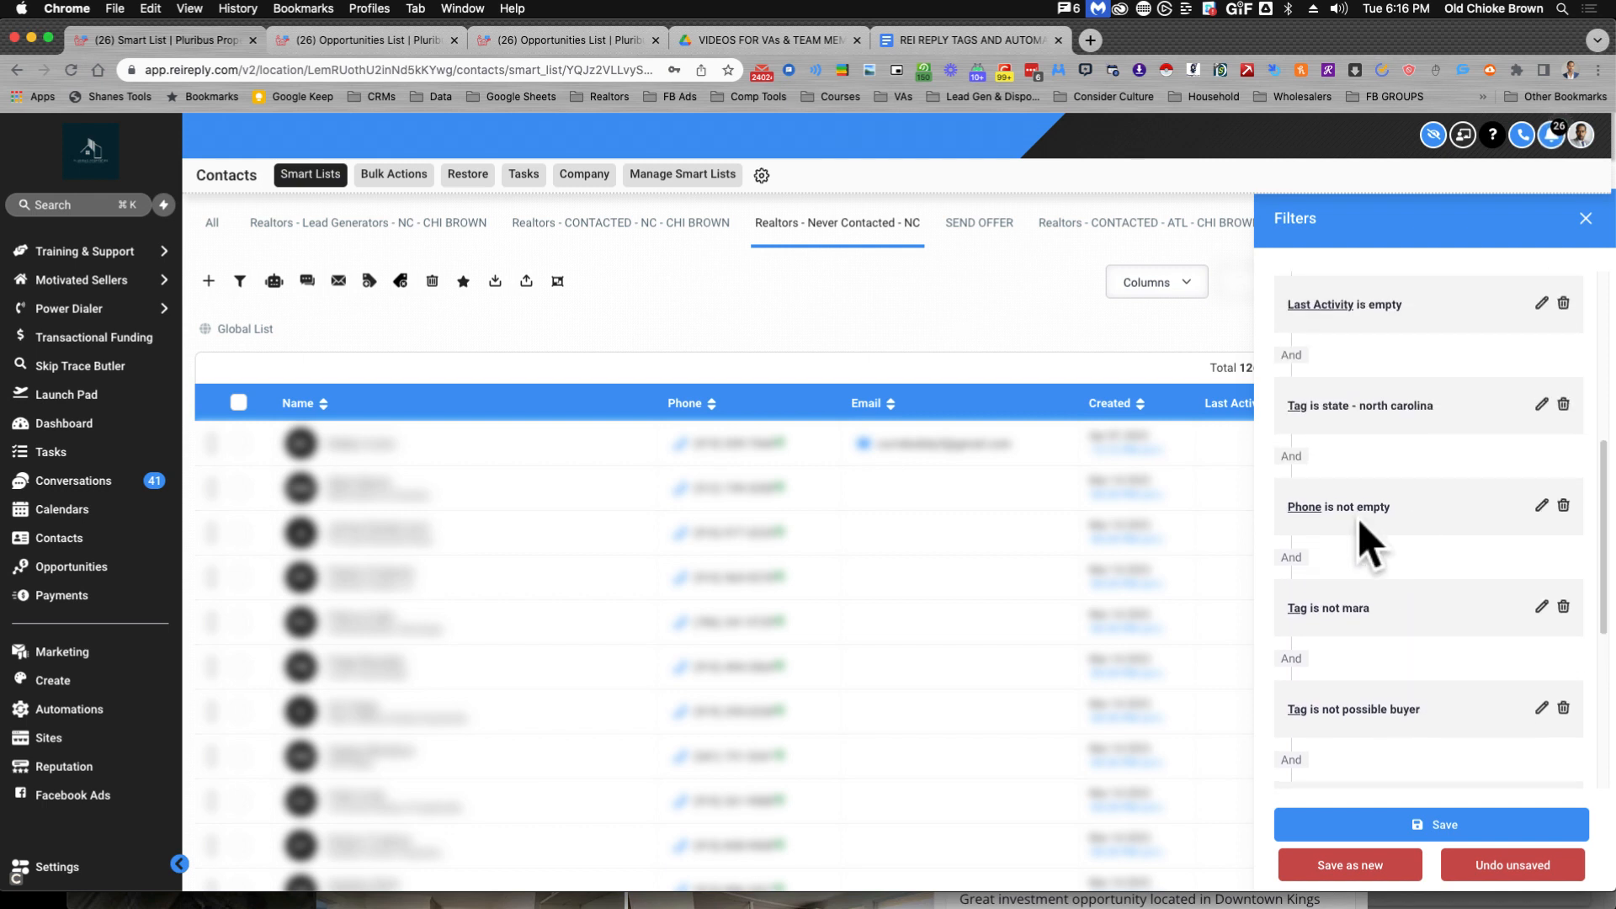
{"action": "scroll", "coordinate": [1364, 547], "scroll_direction": "up", "scroll_amount": 1}
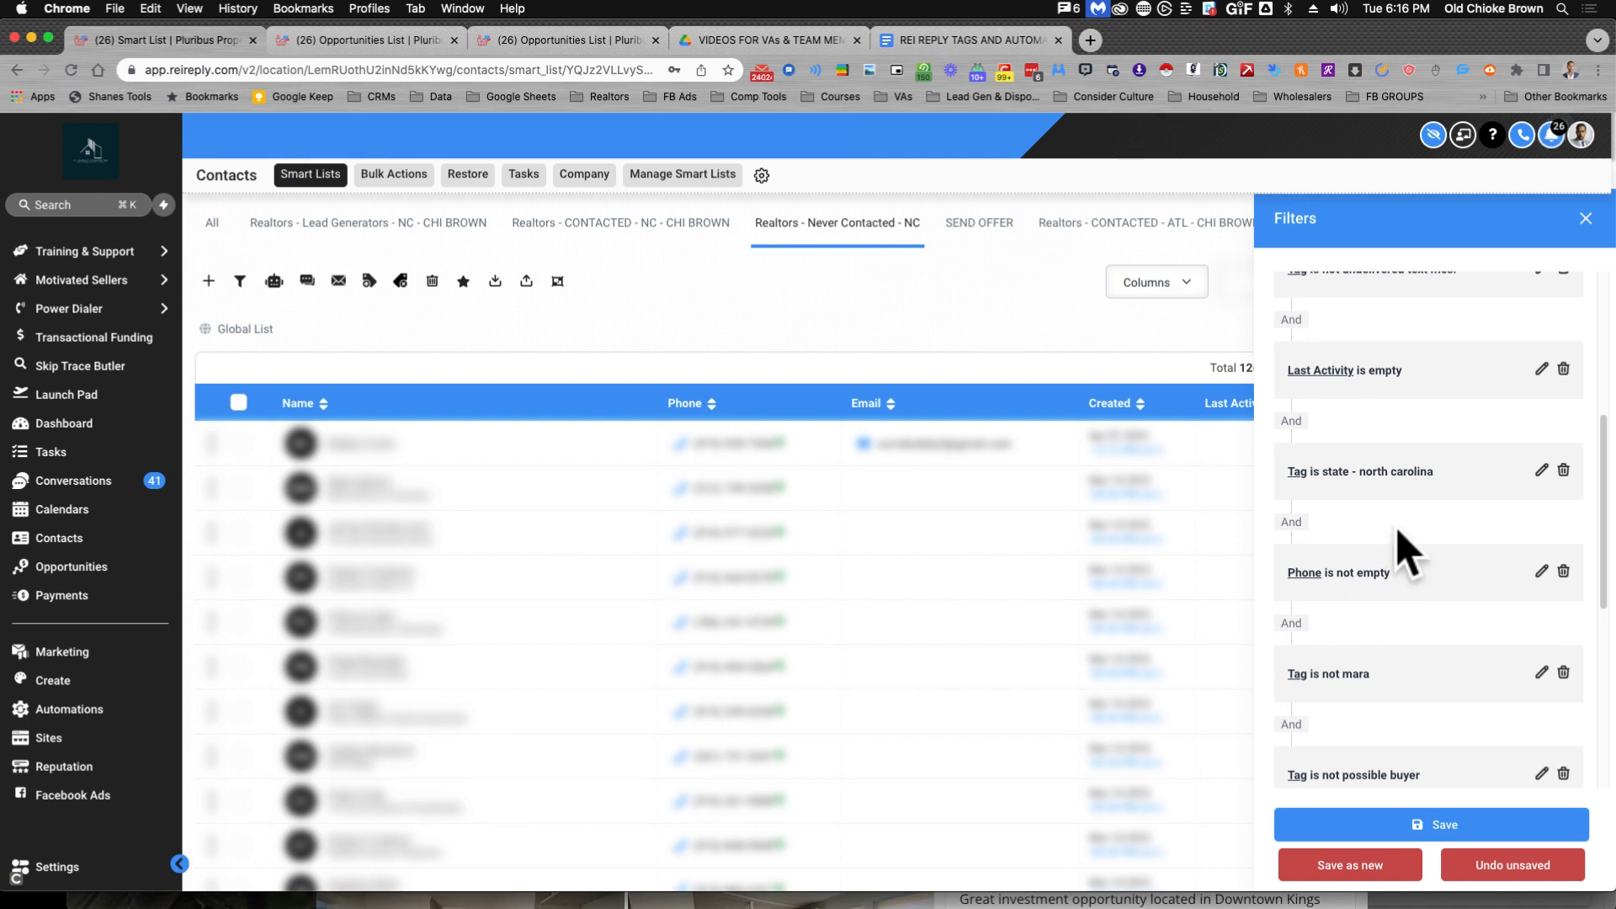
{"action": "scroll", "coordinate": [1406, 545], "scroll_direction": "up", "scroll_amount": 1}
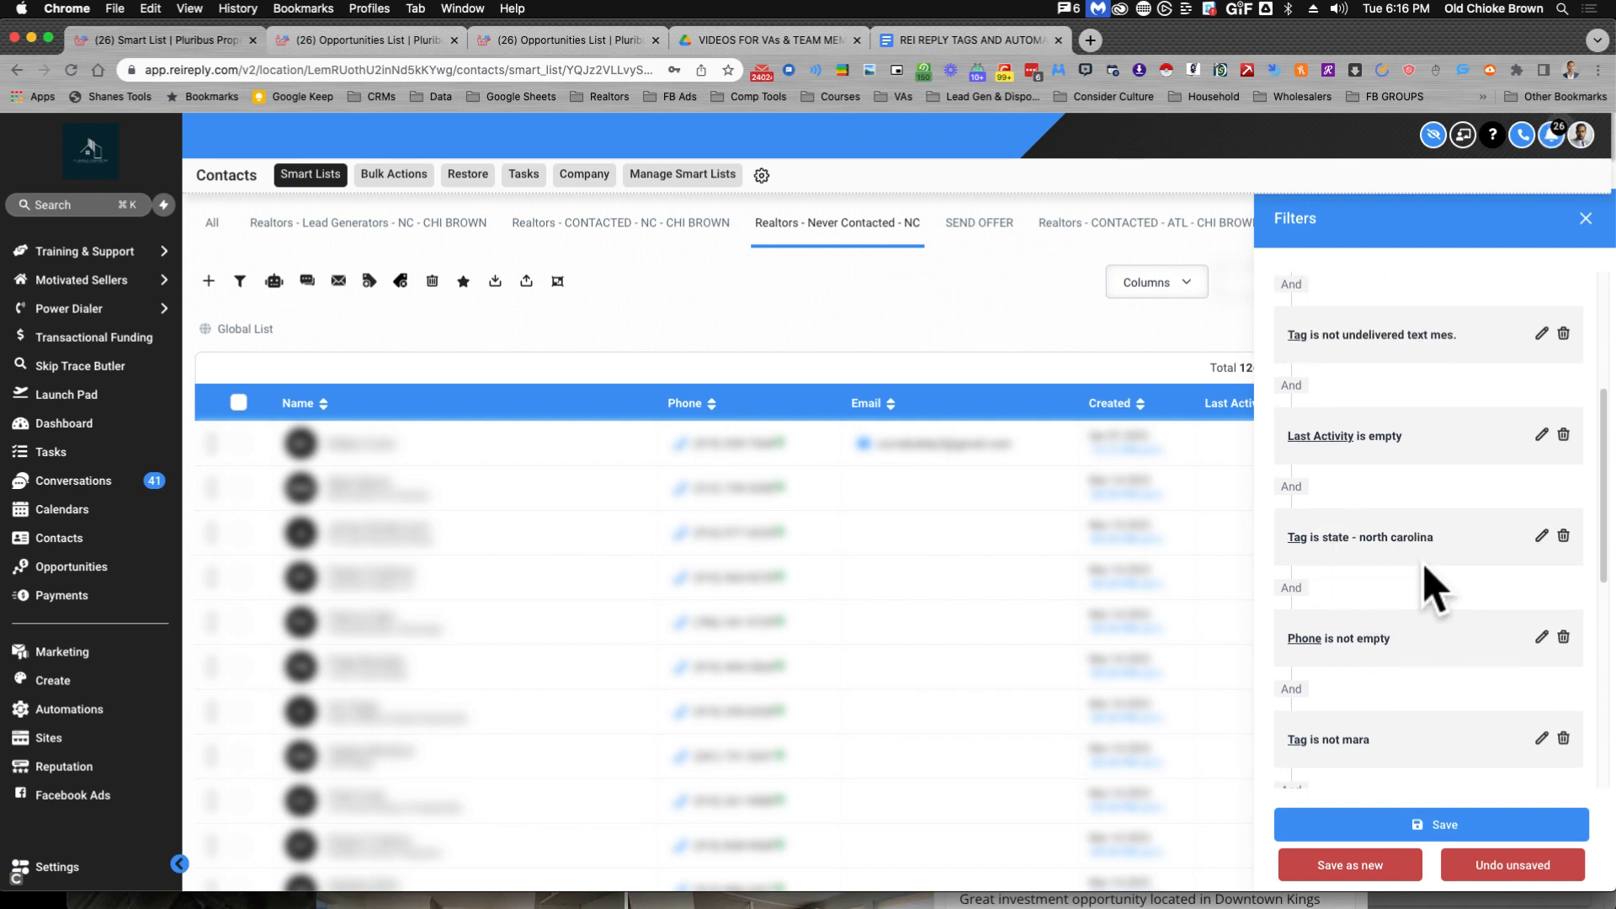
{"action": "scroll", "coordinate": [1397, 598], "scroll_direction": "up", "scroll_amount": 1}
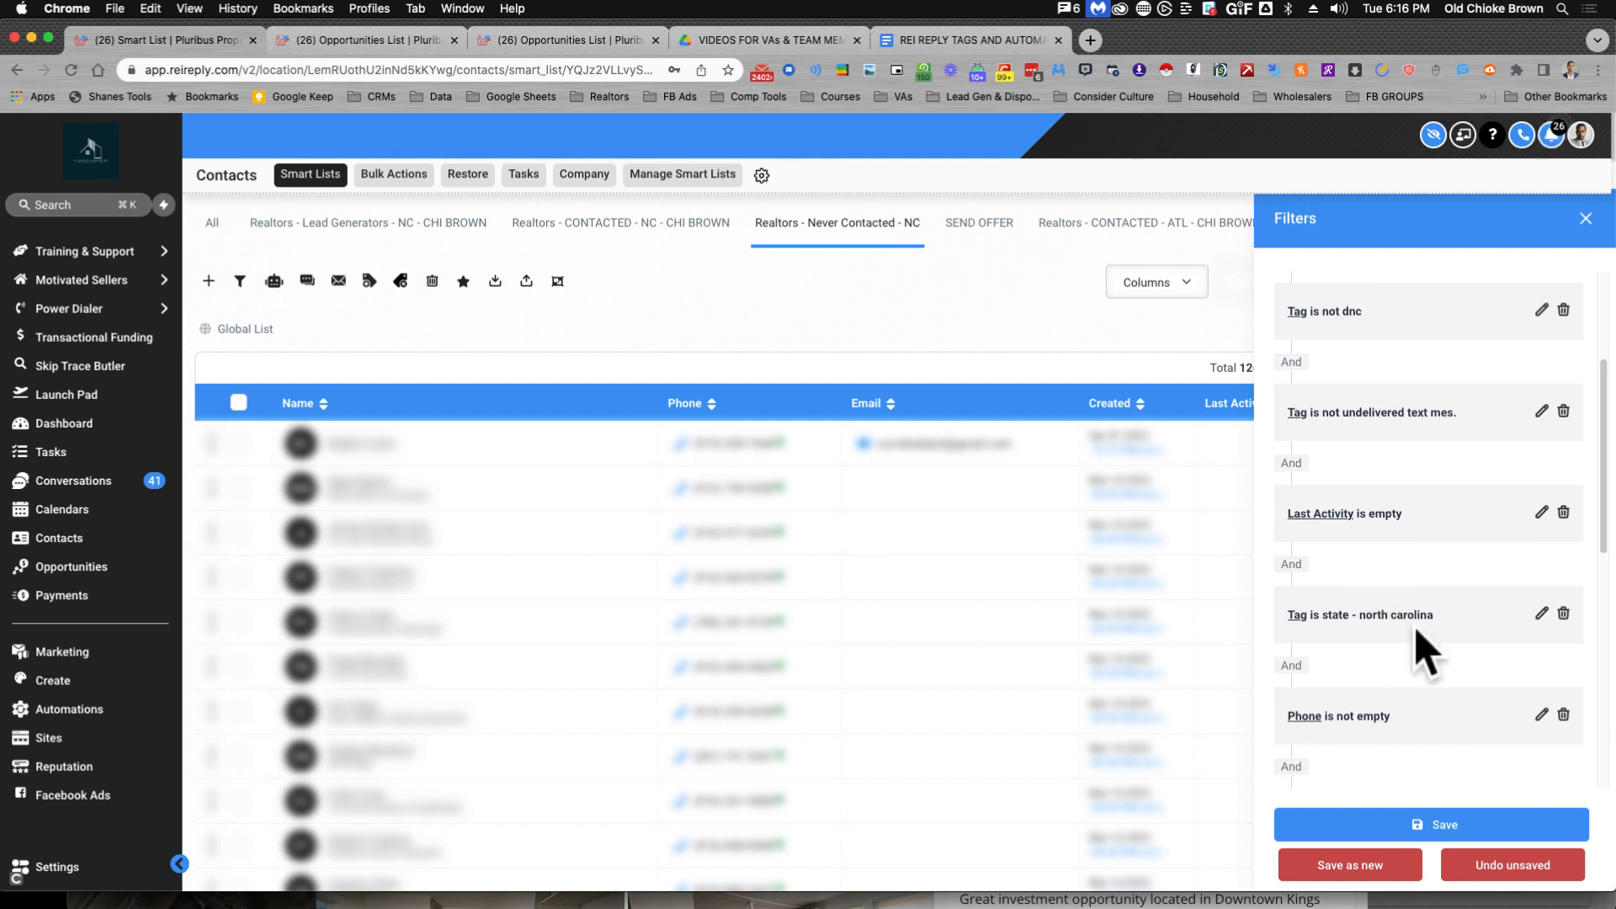
{"action": "scroll", "coordinate": [1405, 602], "scroll_direction": "up", "scroll_amount": 3}
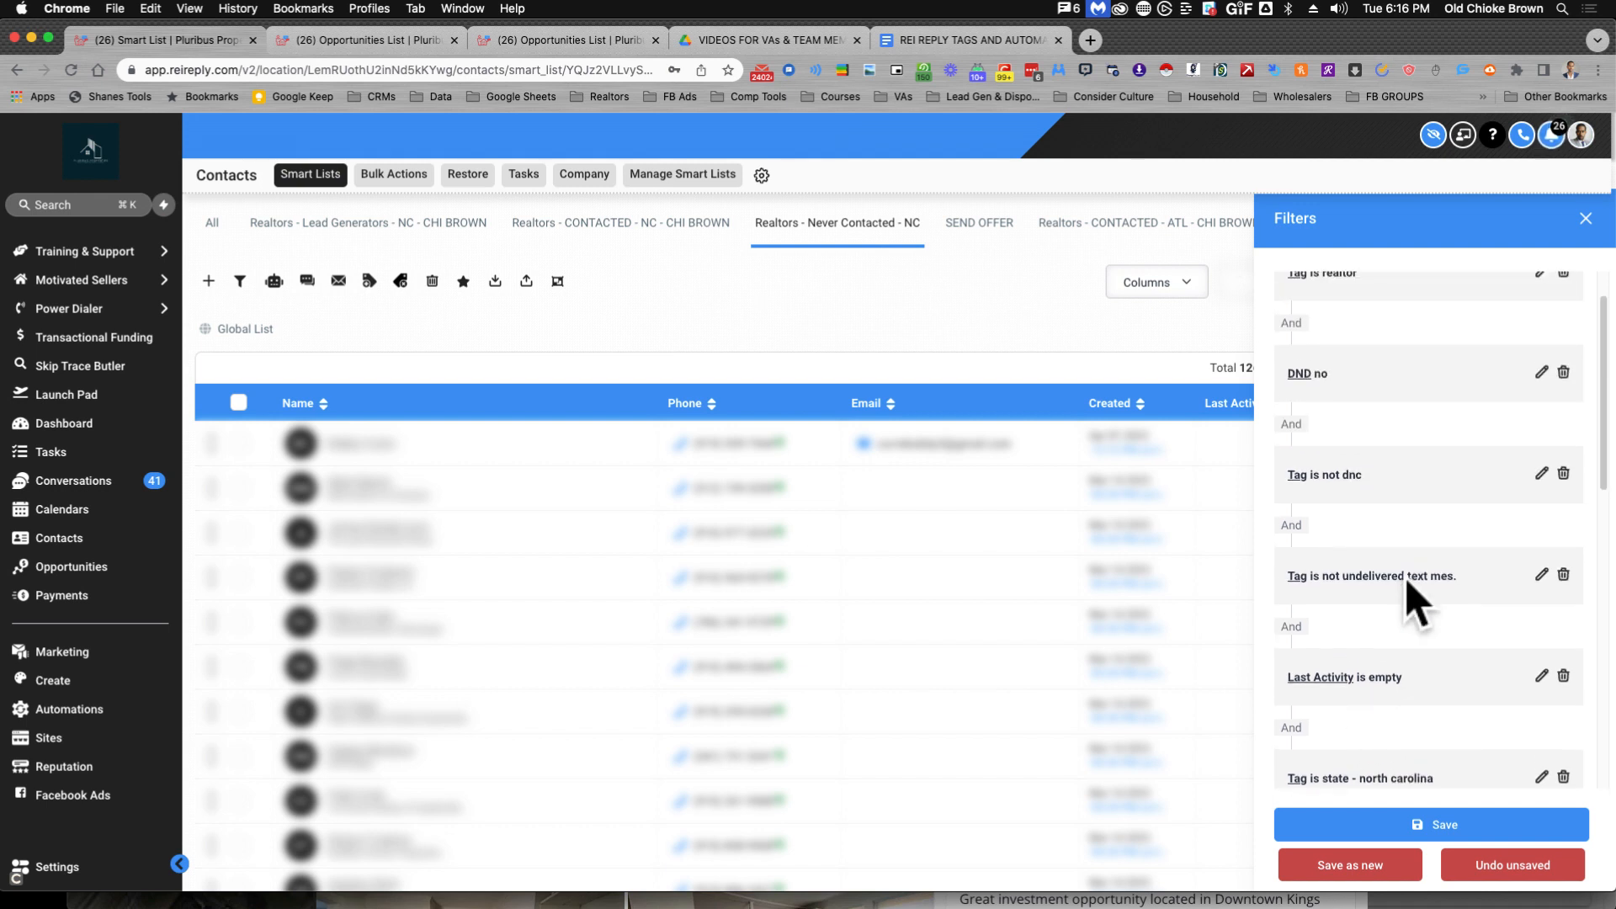
- Inspect the city tags in the list's "Any of" tag filter, and close the filters without changing them
{"action": "scroll", "coordinate": [1406, 579], "scroll_direction": "down", "scroll_amount": 5}
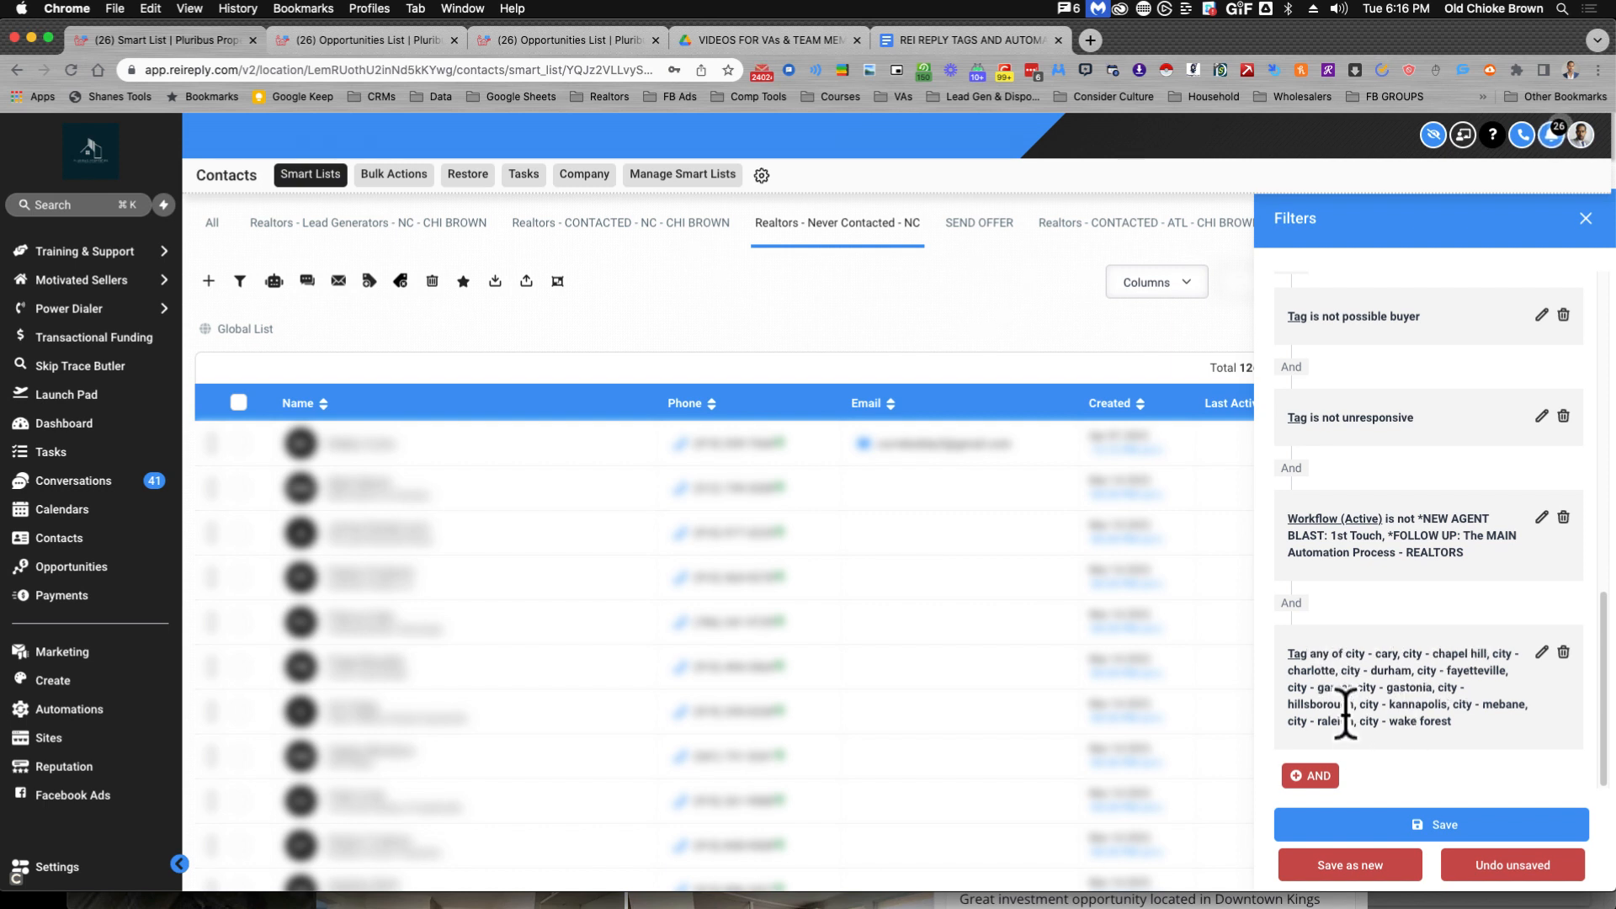
{"action": "left_click", "coordinate": [1543, 652]}
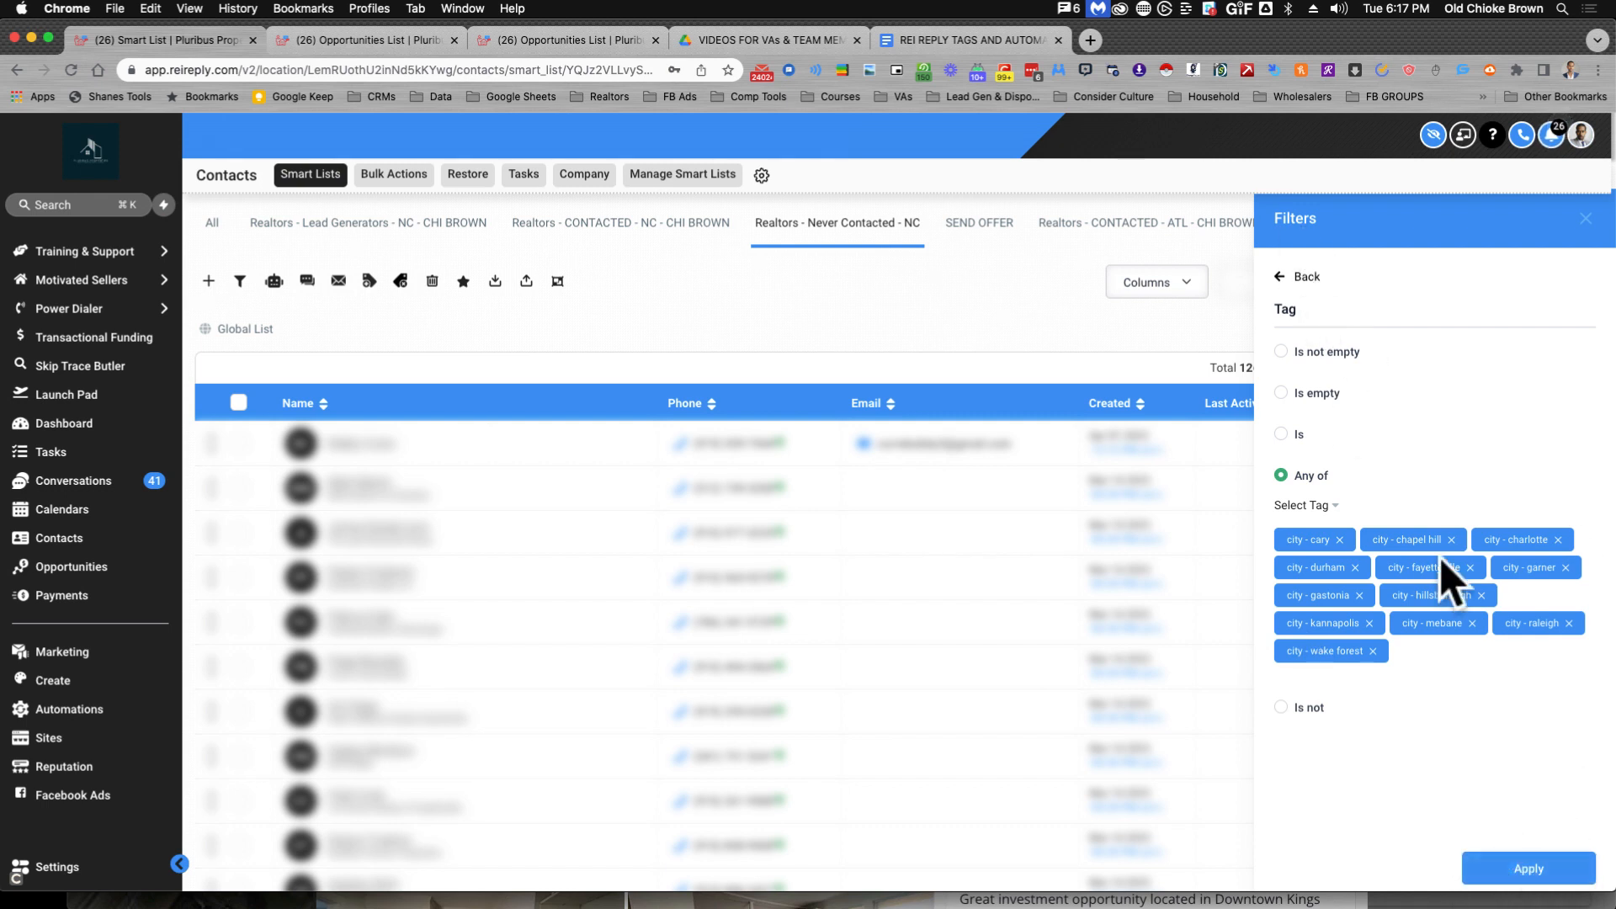
{"action": "left_click", "coordinate": [1280, 286]}
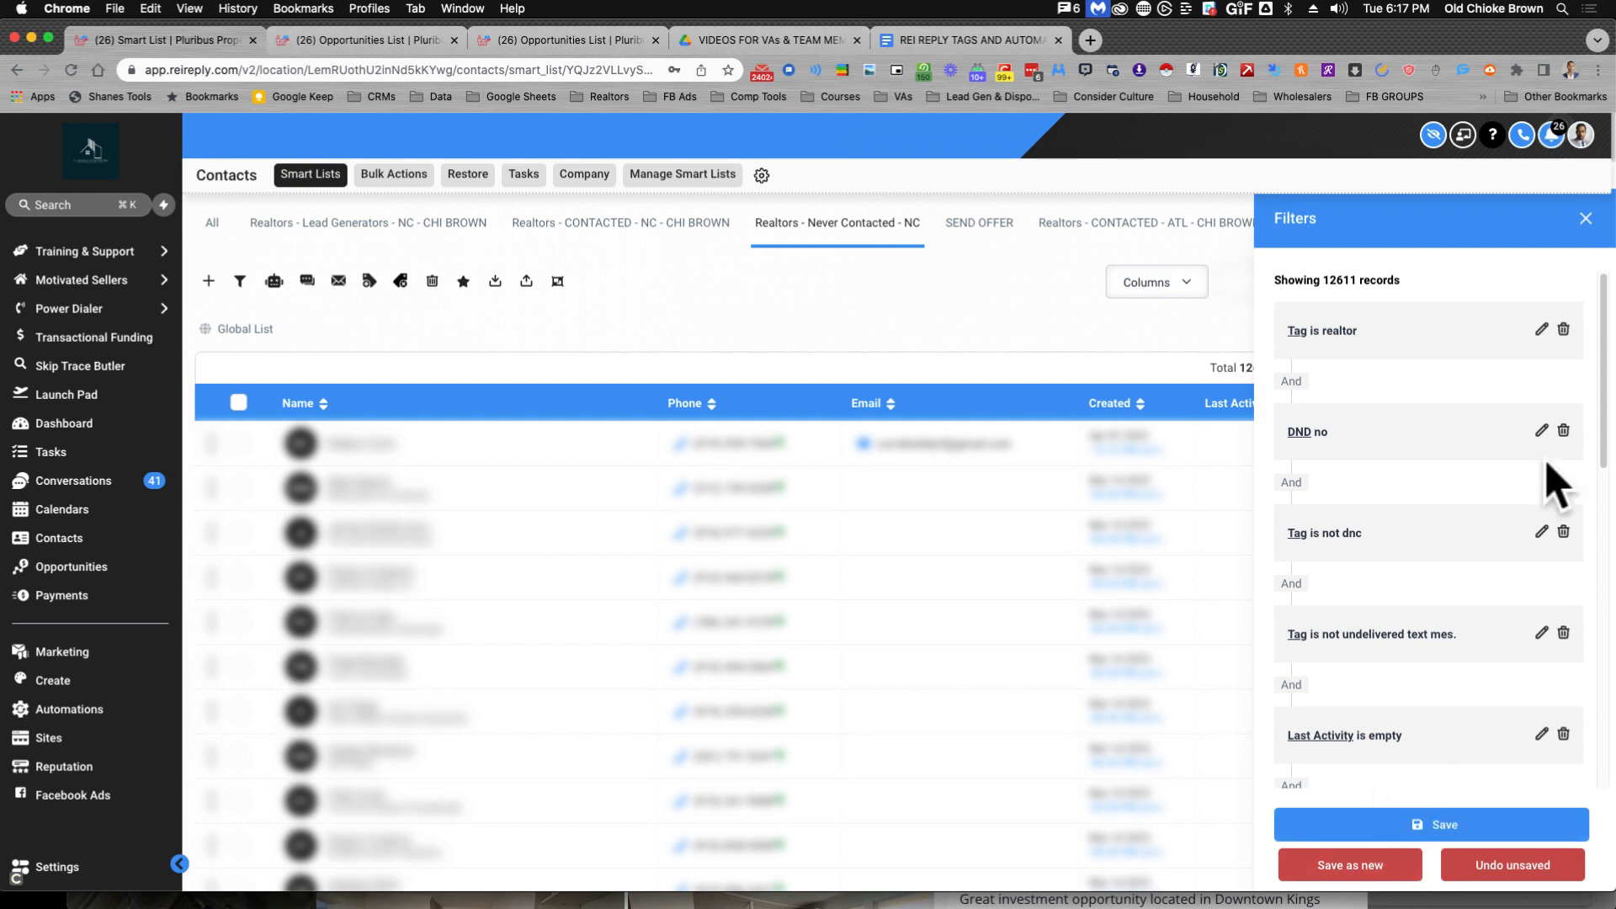
{"action": "left_click", "coordinate": [1586, 218]}
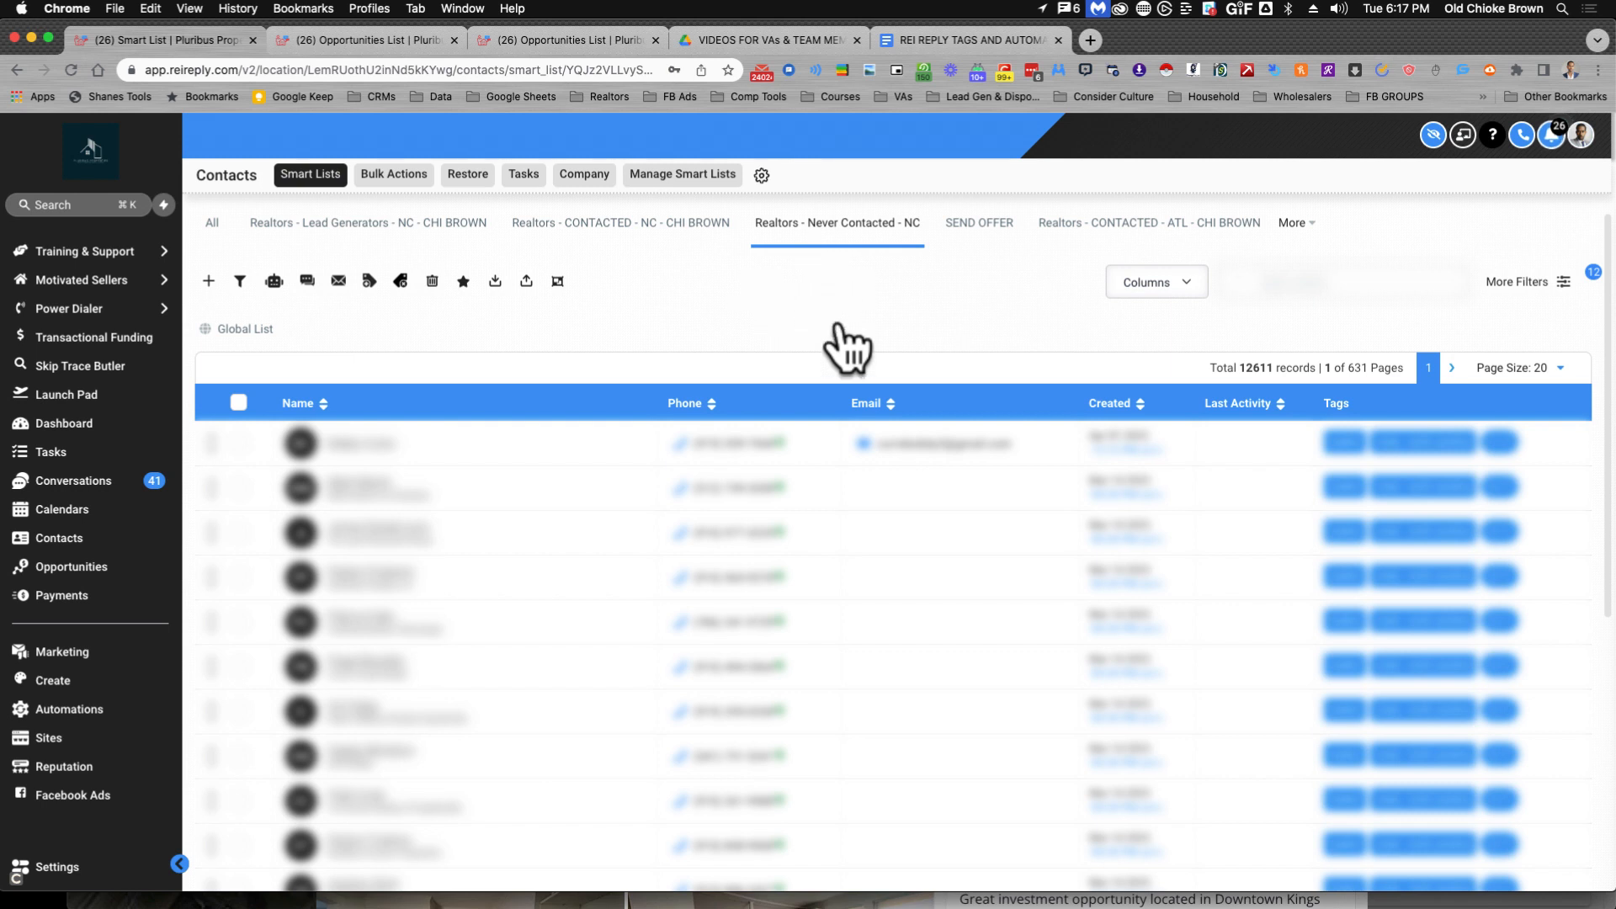
- Open the contacted NC realtors smart list and read its filters from the realtor tag through the "*new western*" and bad number exclusions
{"action": "left_click", "coordinate": [662, 225]}
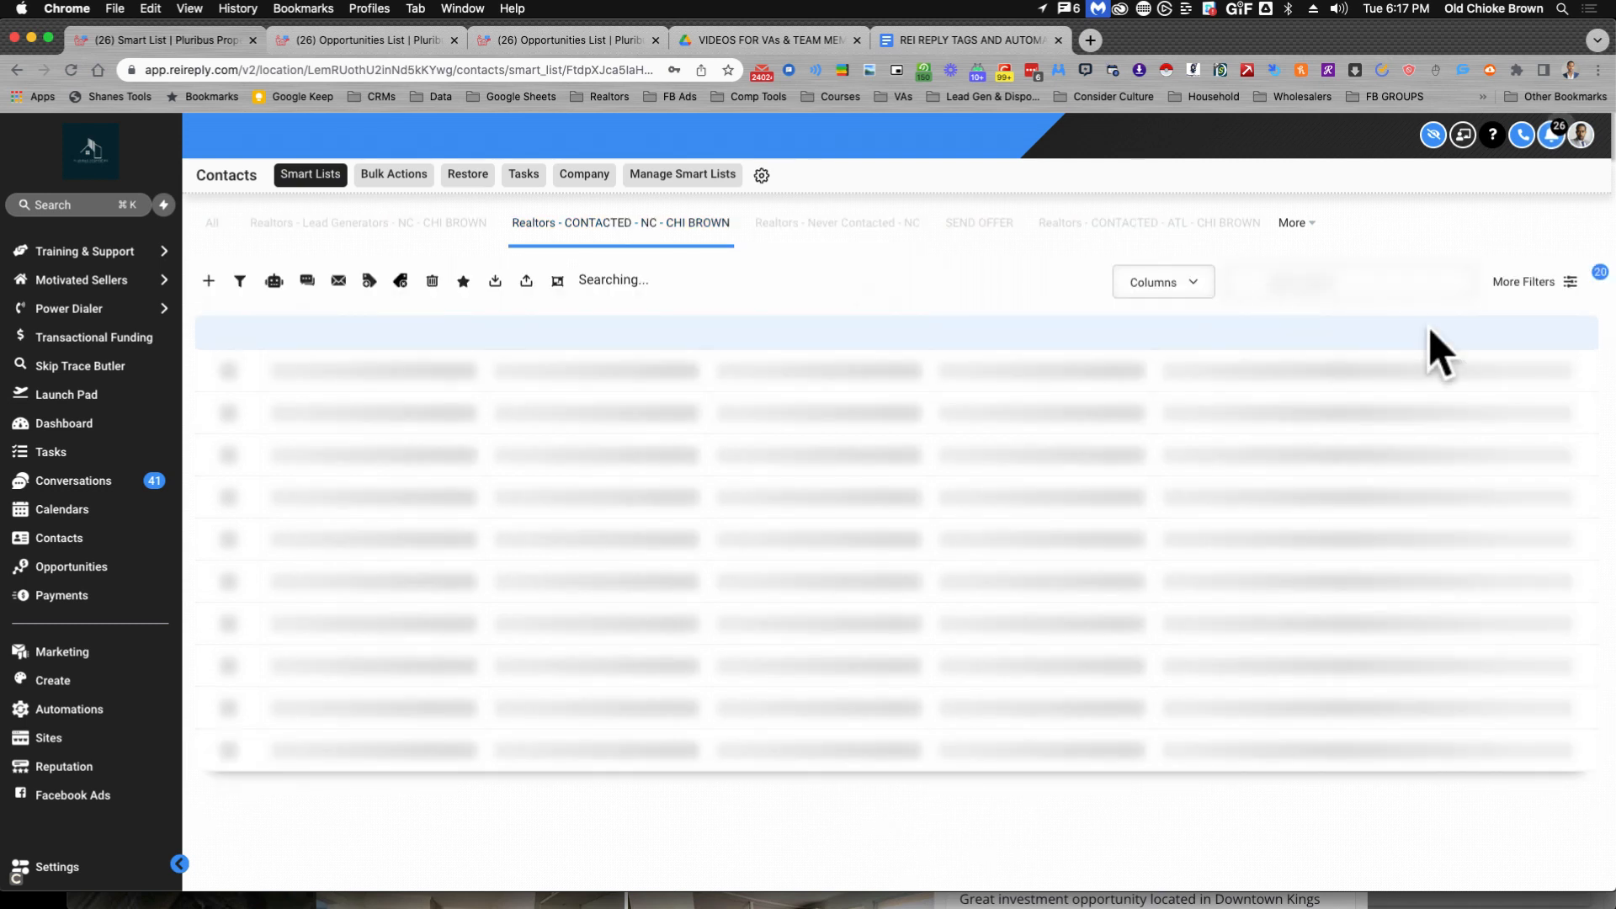
{"action": "left_click", "coordinate": [1562, 284]}
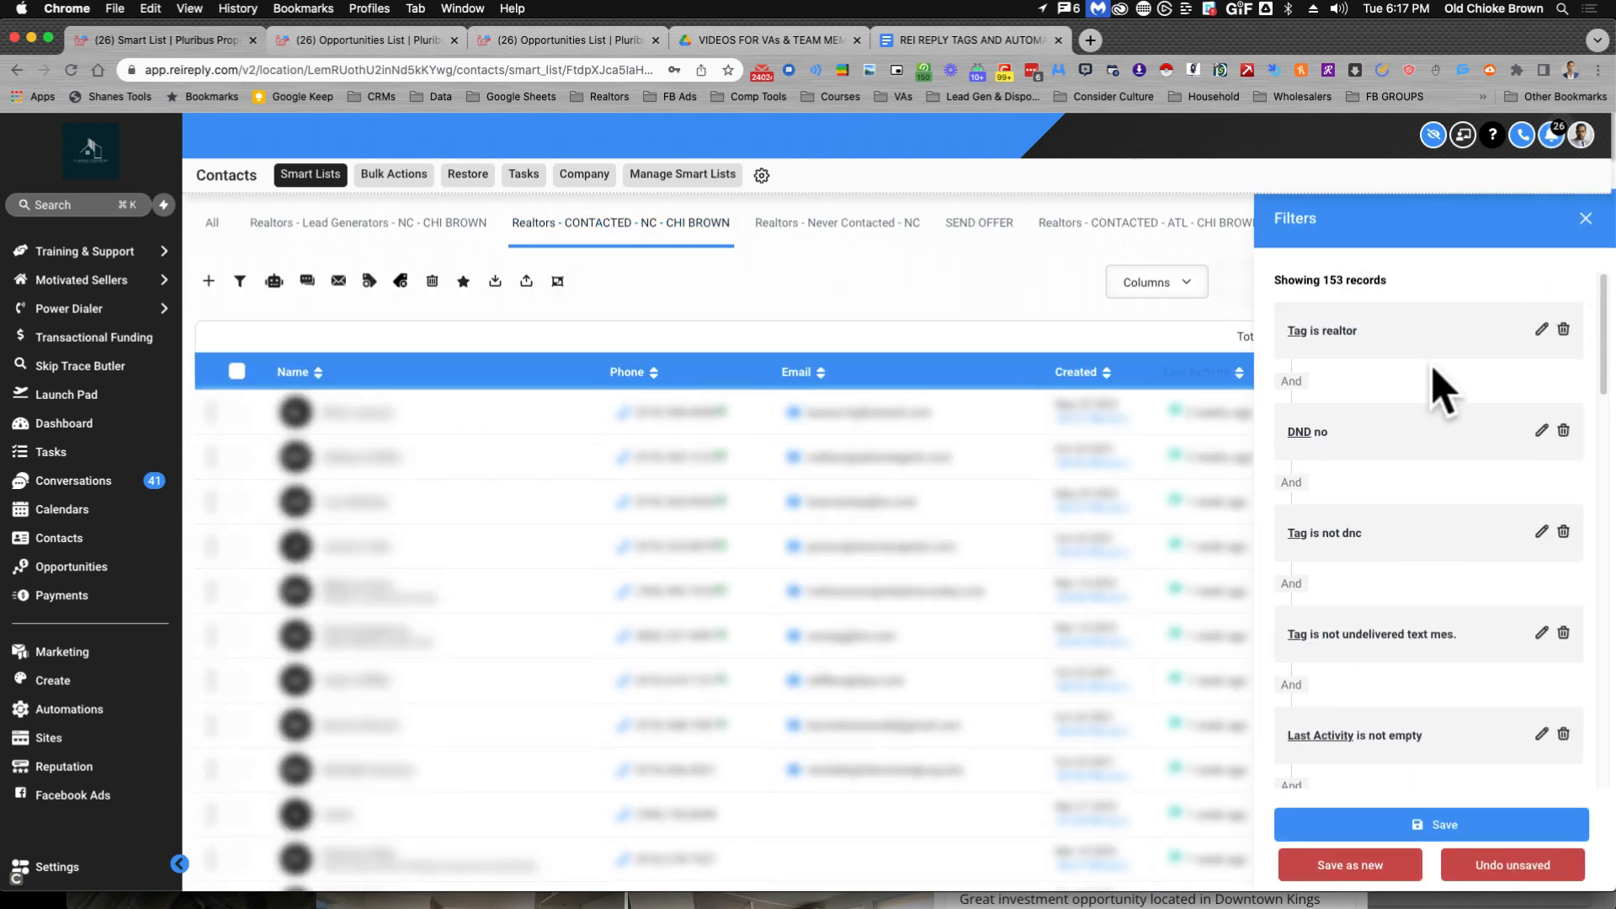
{"action": "scroll", "coordinate": [1385, 454], "scroll_direction": "down", "scroll_amount": 5}
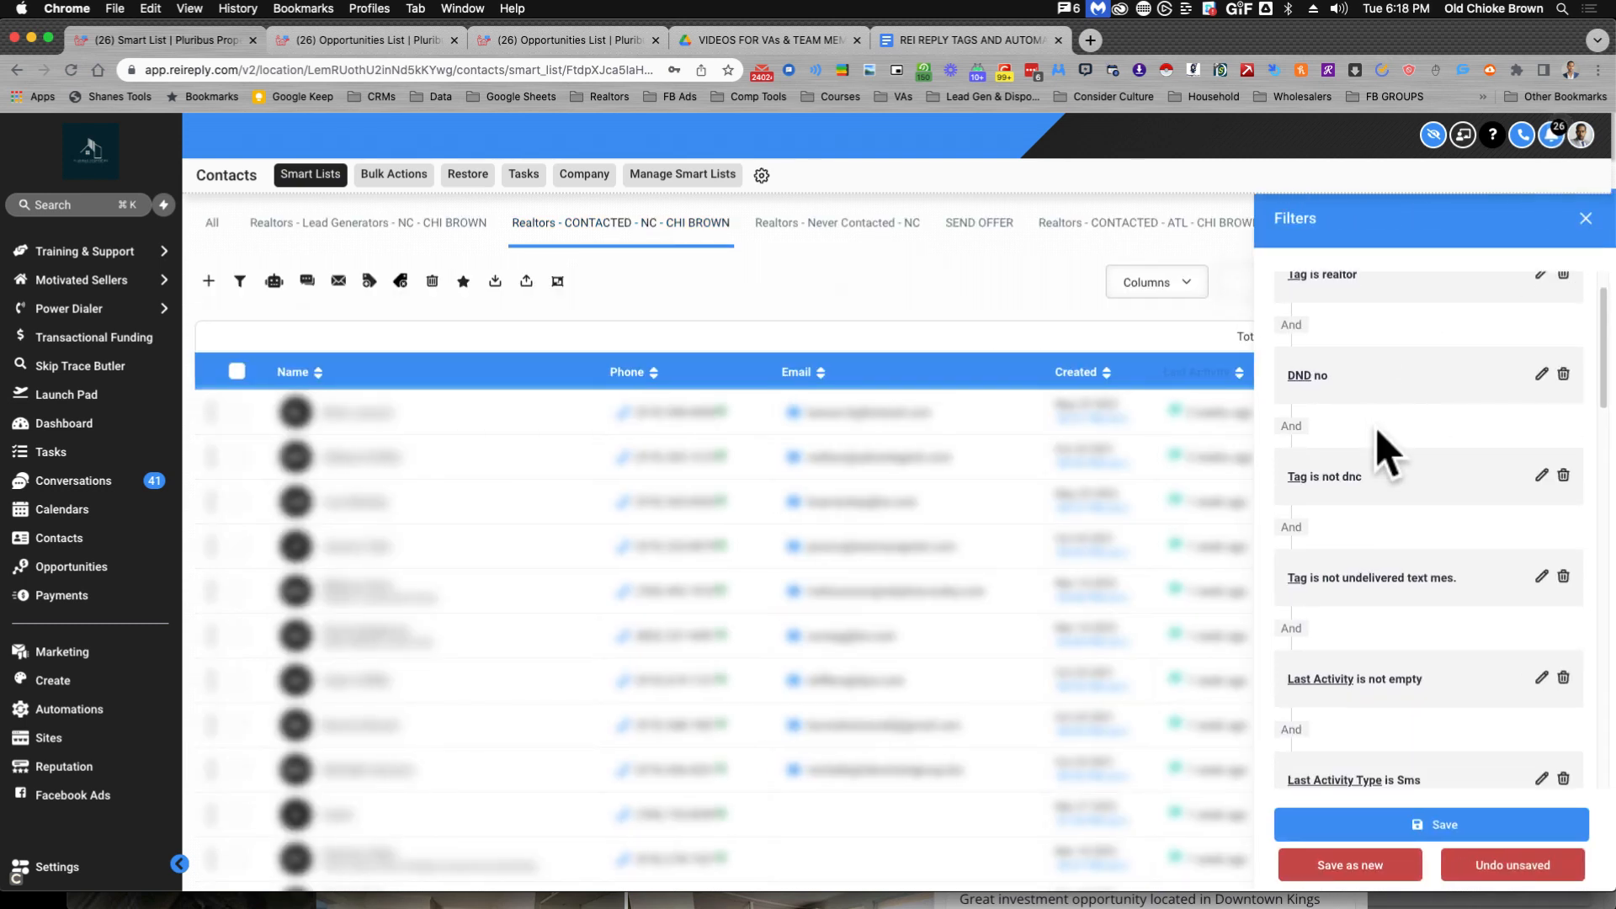
{"action": "scroll", "coordinate": [1384, 455], "scroll_direction": "down", "scroll_amount": 4}
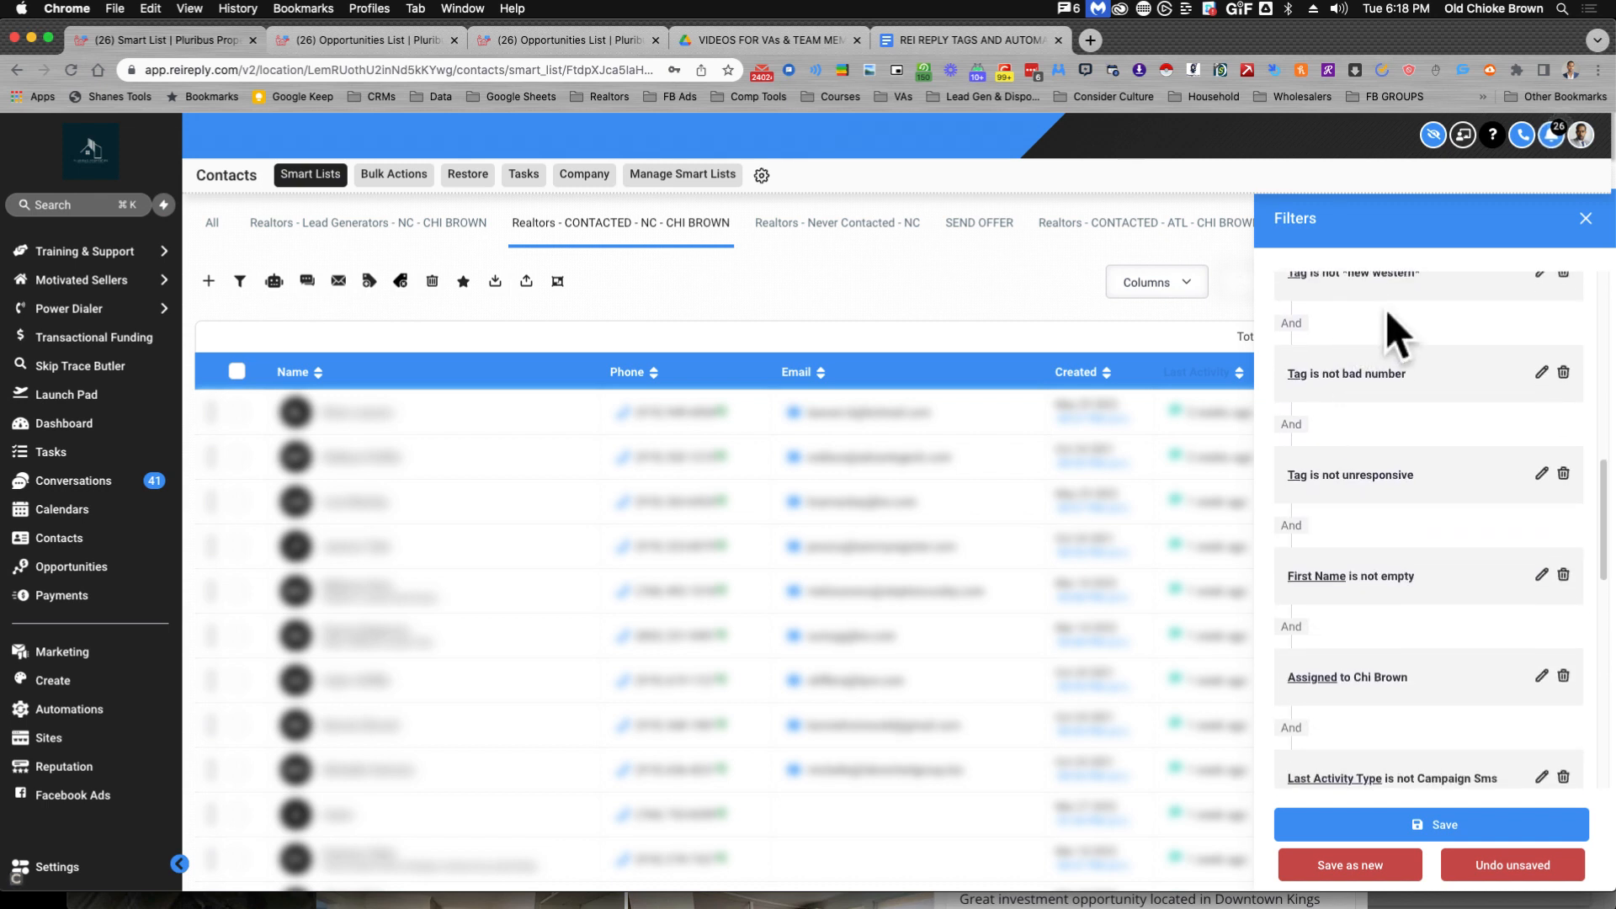
{"action": "scroll", "coordinate": [1380, 404], "scroll_direction": "up", "scroll_amount": 3}
{"action": "scroll", "coordinate": [1390, 467], "scroll_direction": "down", "scroll_amount": 1}
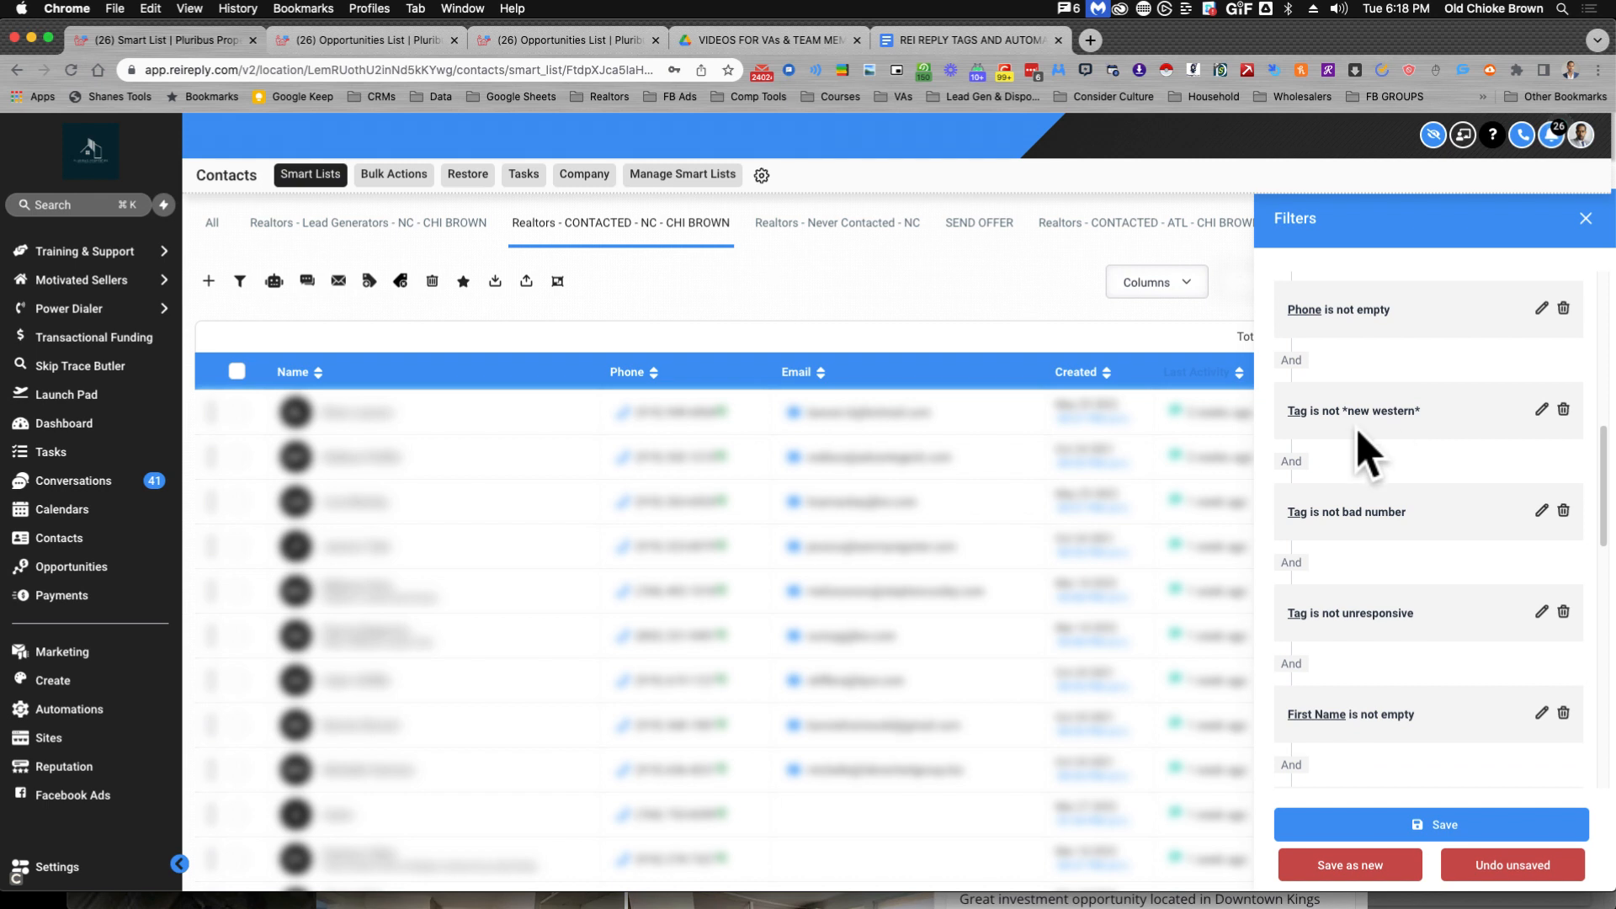
{"action": "scroll", "coordinate": [1368, 454], "scroll_direction": "down", "scroll_amount": 1}
{"action": "scroll", "coordinate": [1393, 420], "scroll_direction": "down", "scroll_amount": 1}
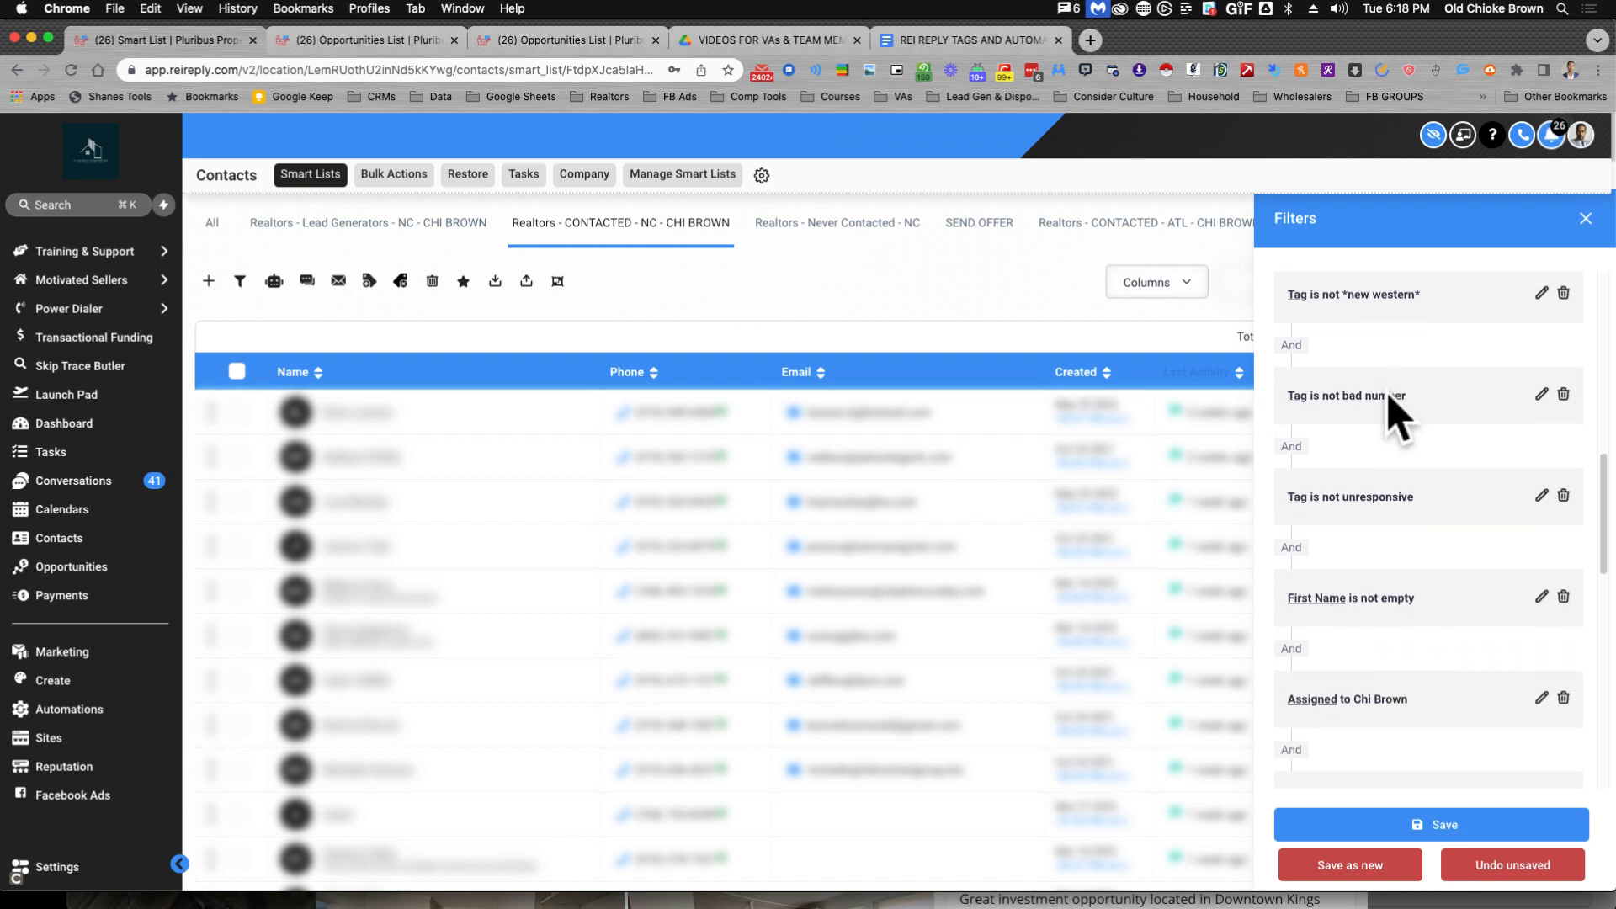
- Examine the contacted list's unresponsive tag, first name, assigned user and last activity type conditions
{"action": "scroll", "coordinate": [1372, 479], "scroll_direction": "down", "scroll_amount": 1}
{"action": "scroll", "coordinate": [1370, 467], "scroll_direction": "down", "scroll_amount": 2}
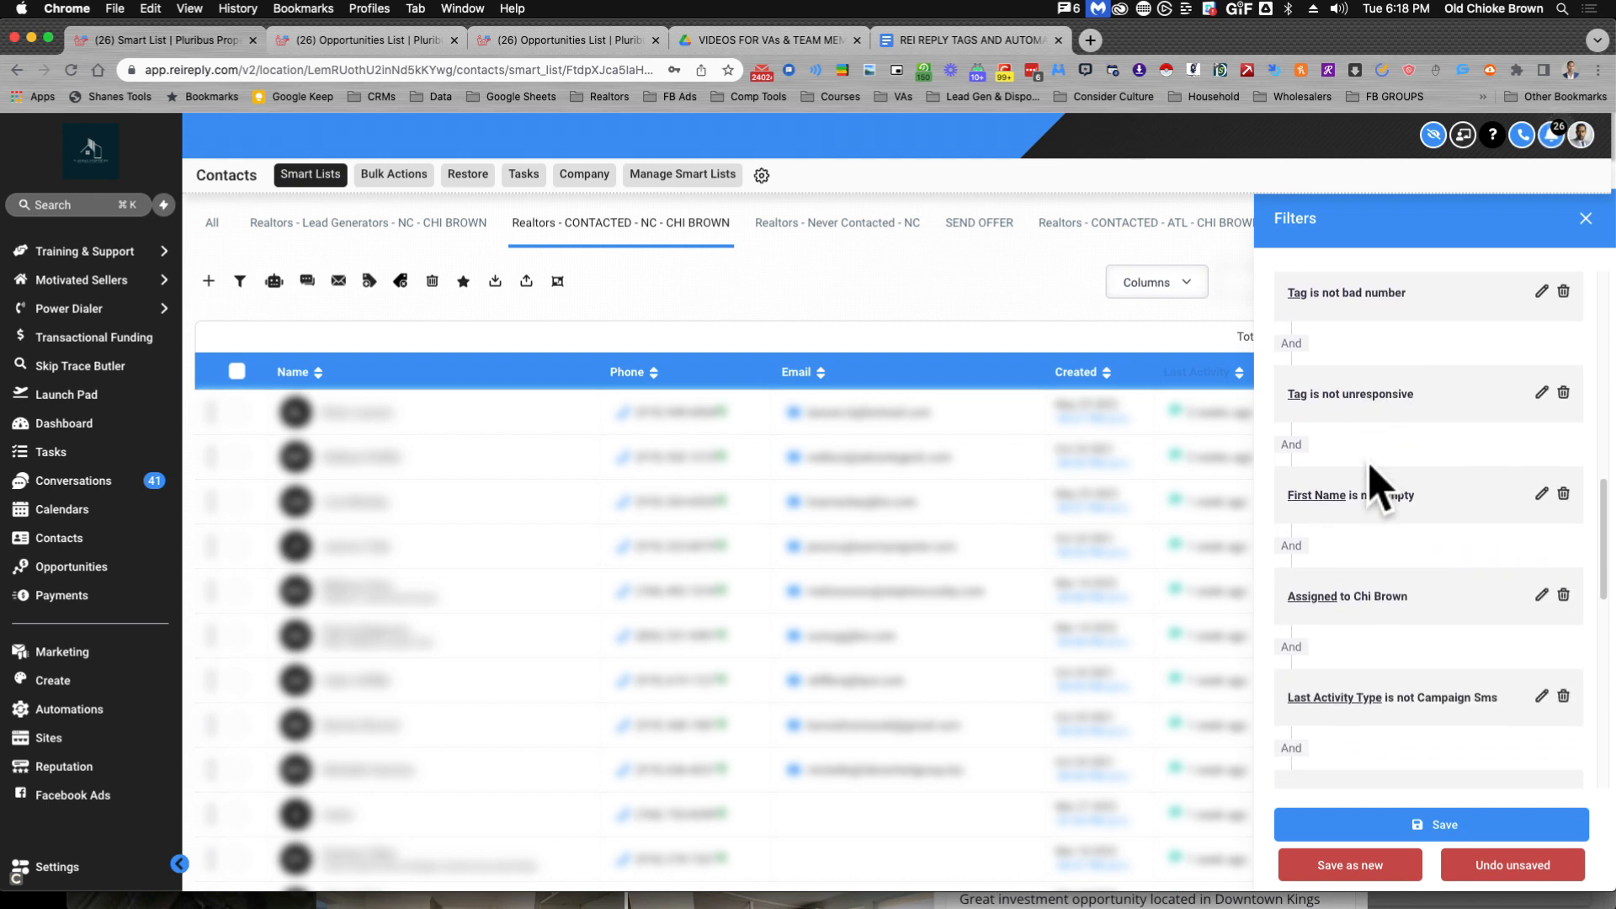
{"action": "scroll", "coordinate": [1370, 505], "scroll_direction": "down", "scroll_amount": 1}
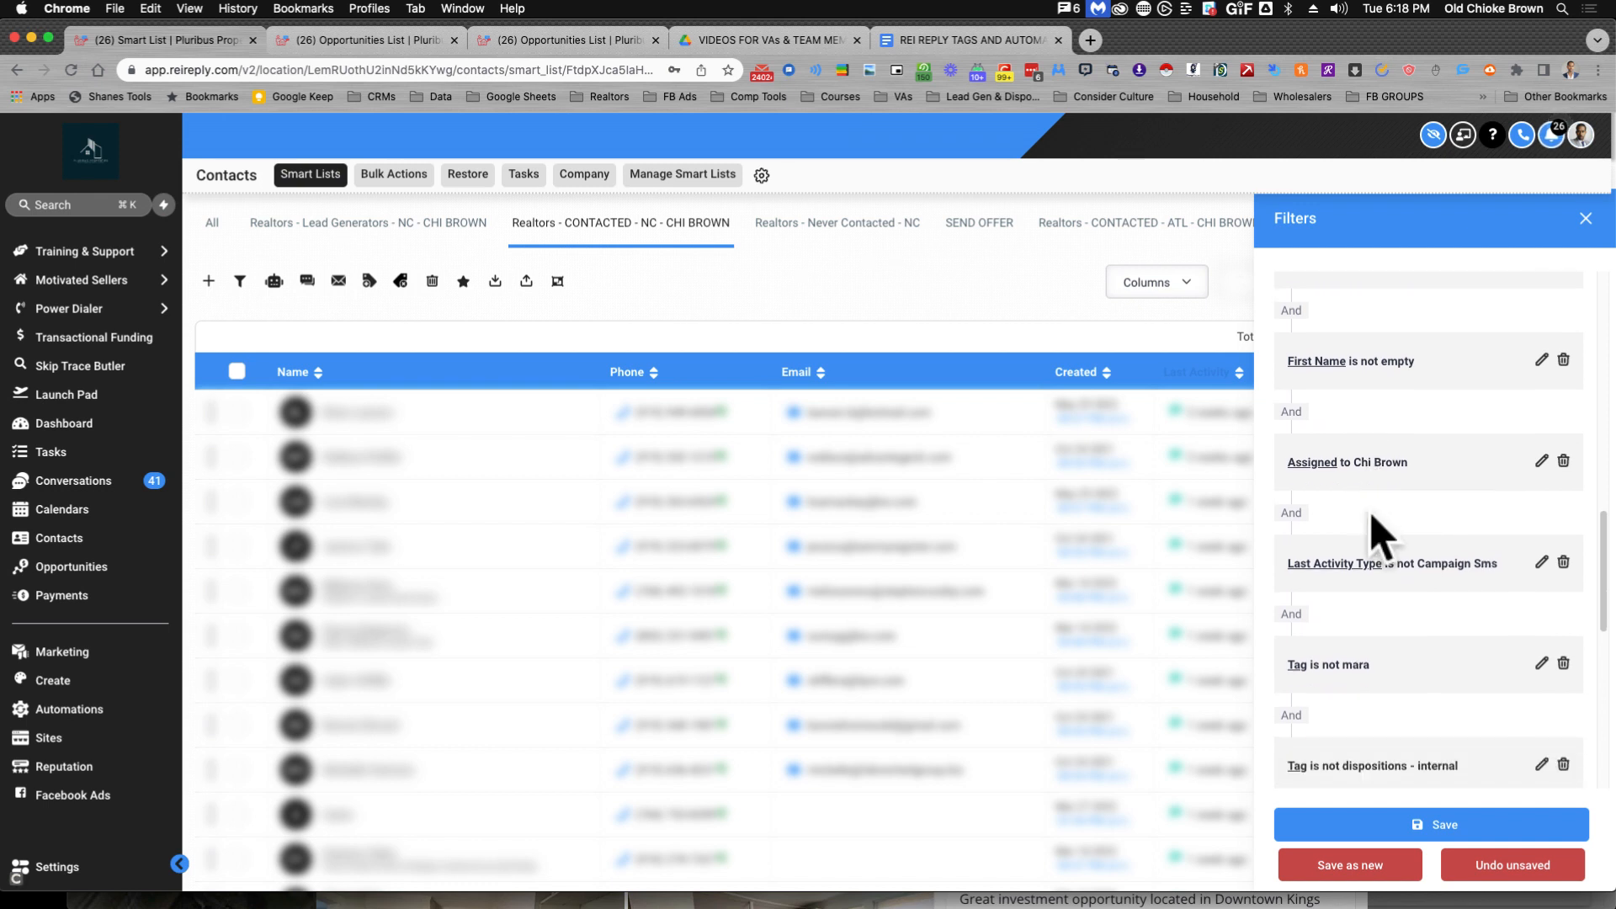
{"action": "scroll", "coordinate": [1386, 563], "scroll_direction": "down", "scroll_amount": 1}
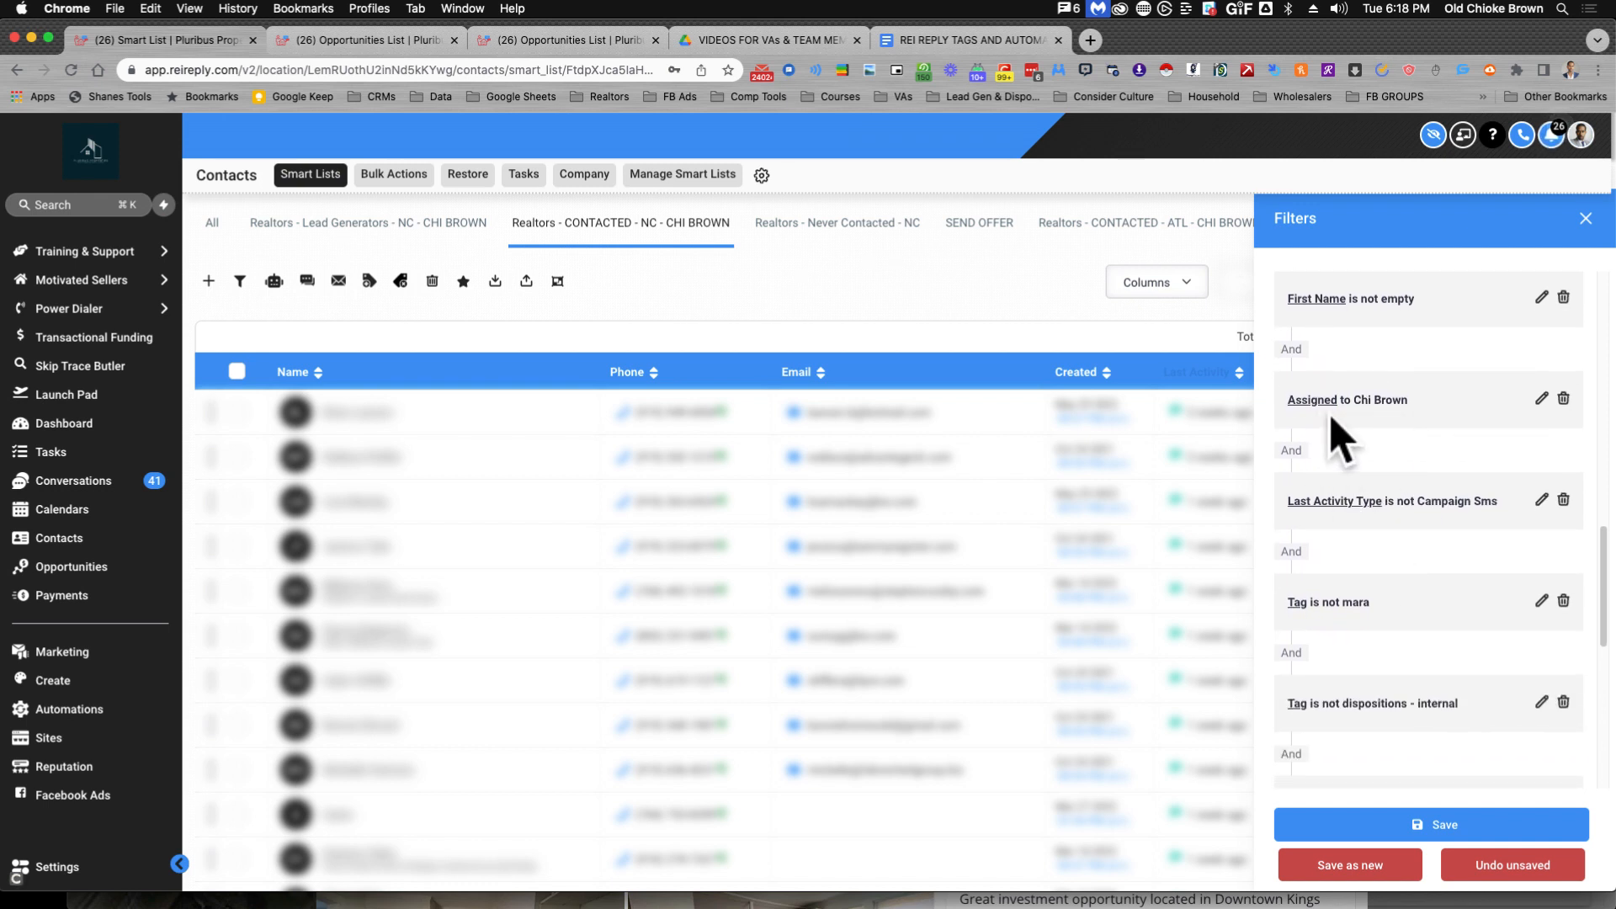
{"action": "scroll", "coordinate": [1385, 330], "scroll_direction": "up", "scroll_amount": 1}
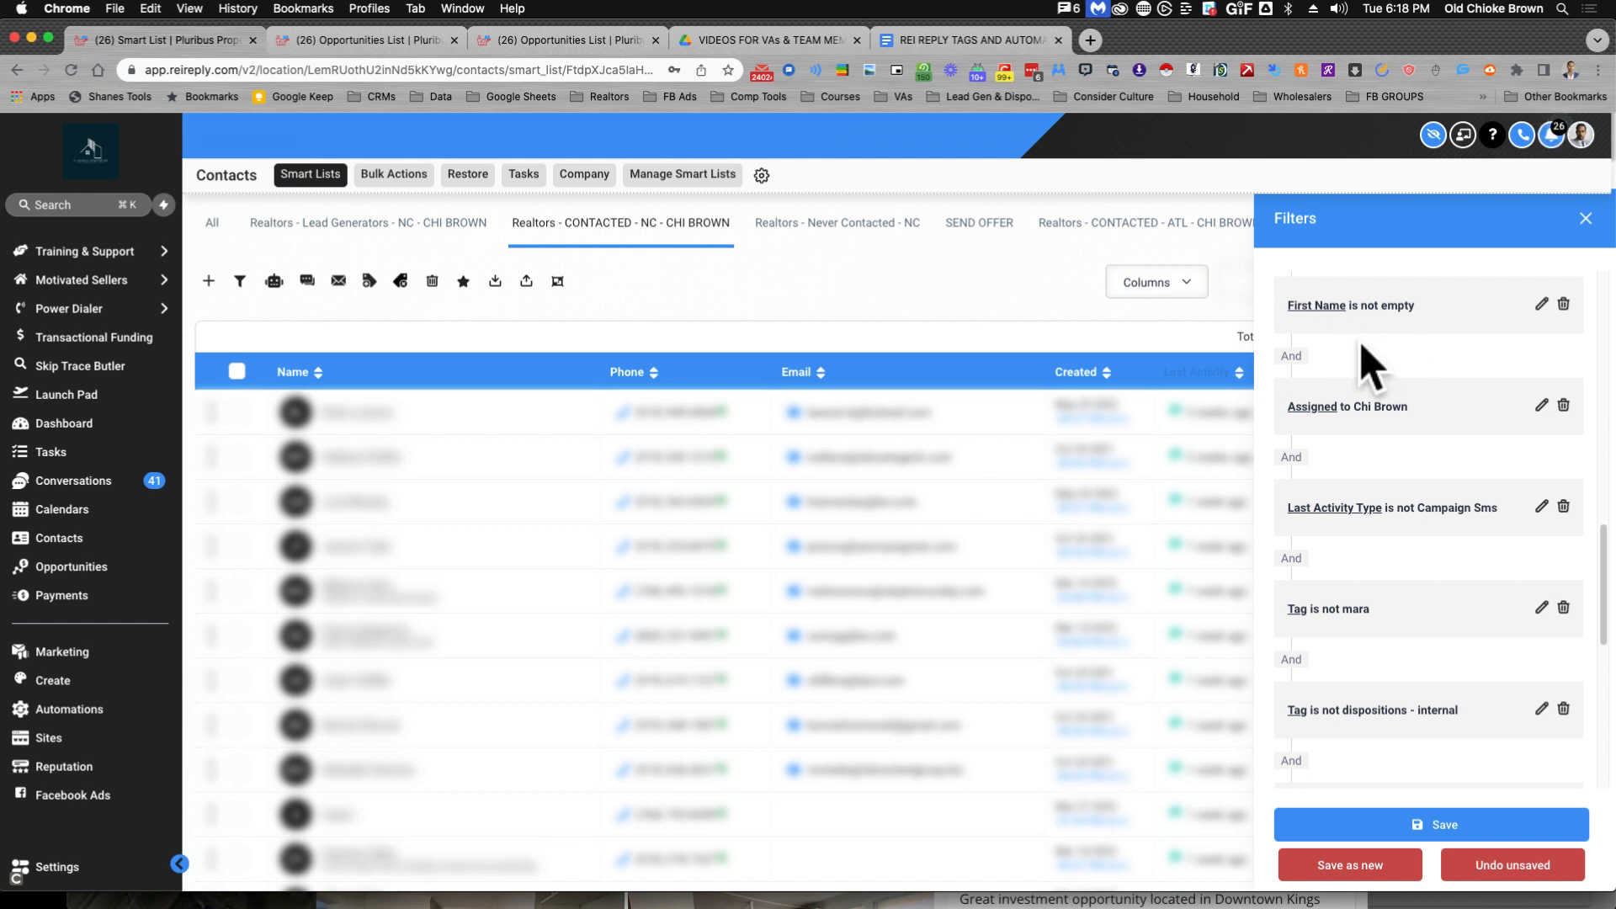
- Read the contacted list's remaining conditions, from the state tag through the workflow and follow-up tag exclusions, and close the filters unchanged
{"action": "scroll", "coordinate": [1368, 366], "scroll_direction": "down", "scroll_amount": 5}
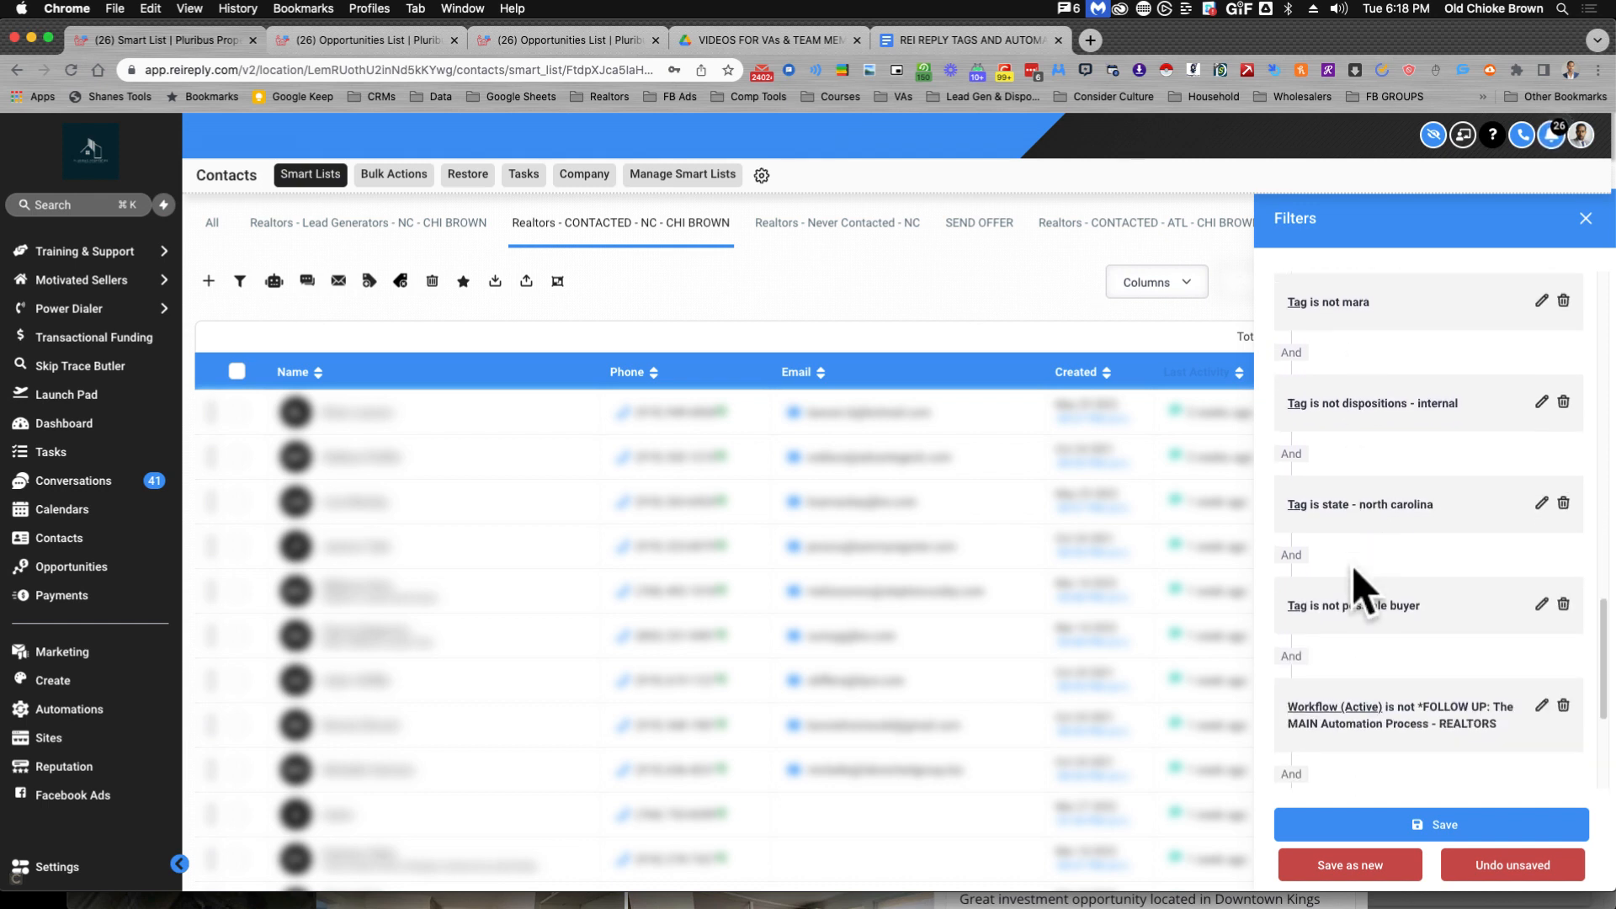
{"action": "scroll", "coordinate": [1353, 569], "scroll_direction": "down", "scroll_amount": 1}
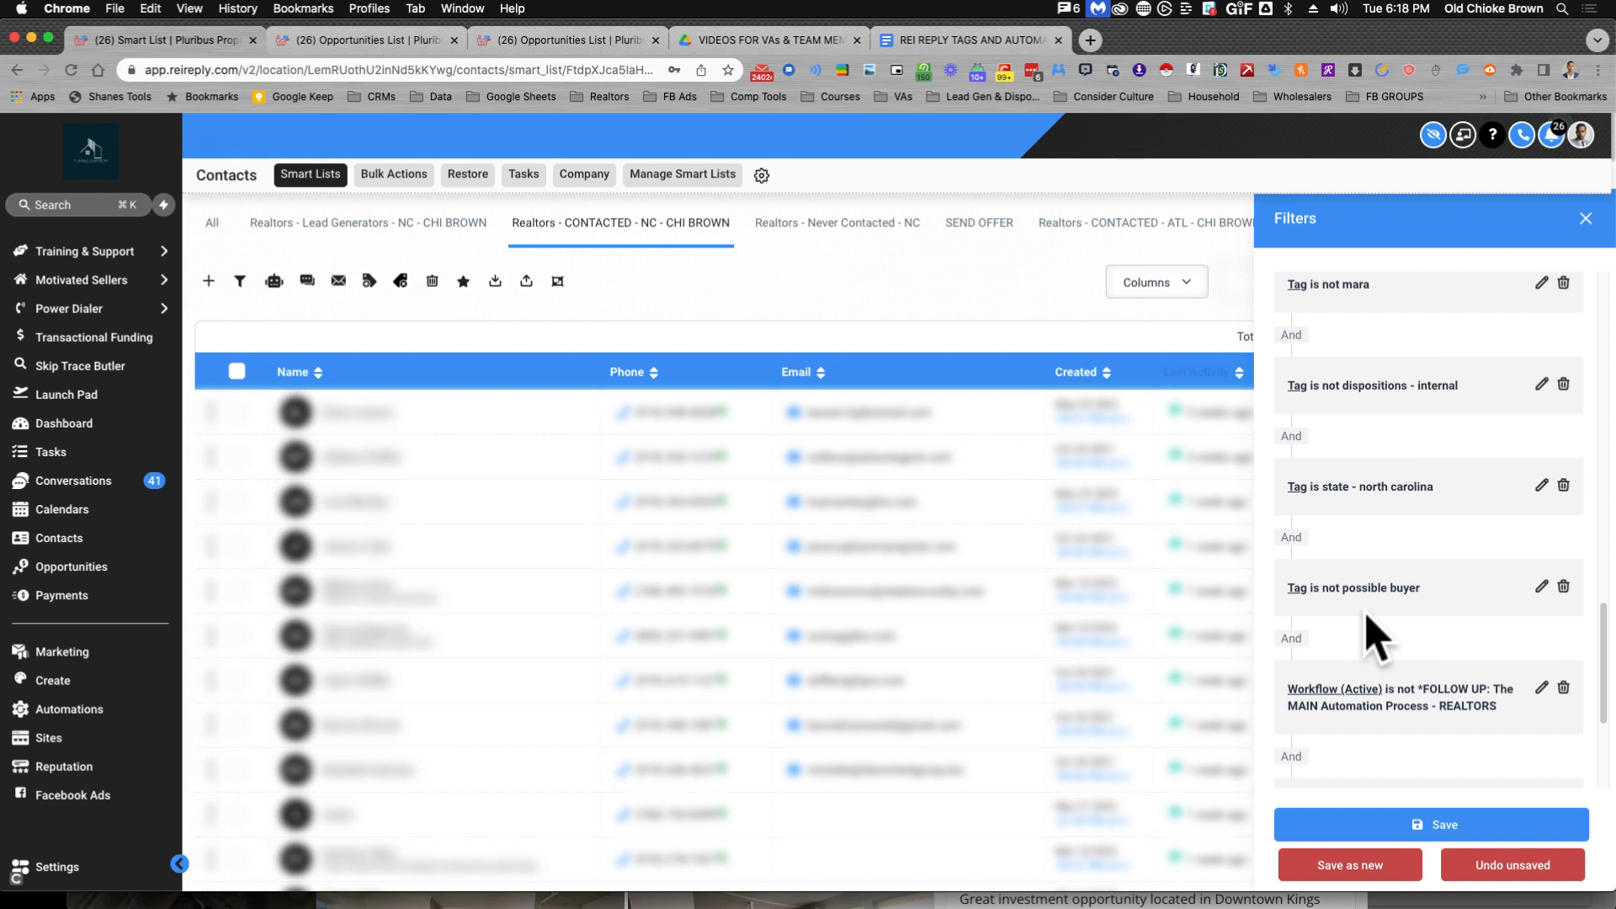
{"action": "scroll", "coordinate": [1365, 623], "scroll_direction": "down", "scroll_amount": 4}
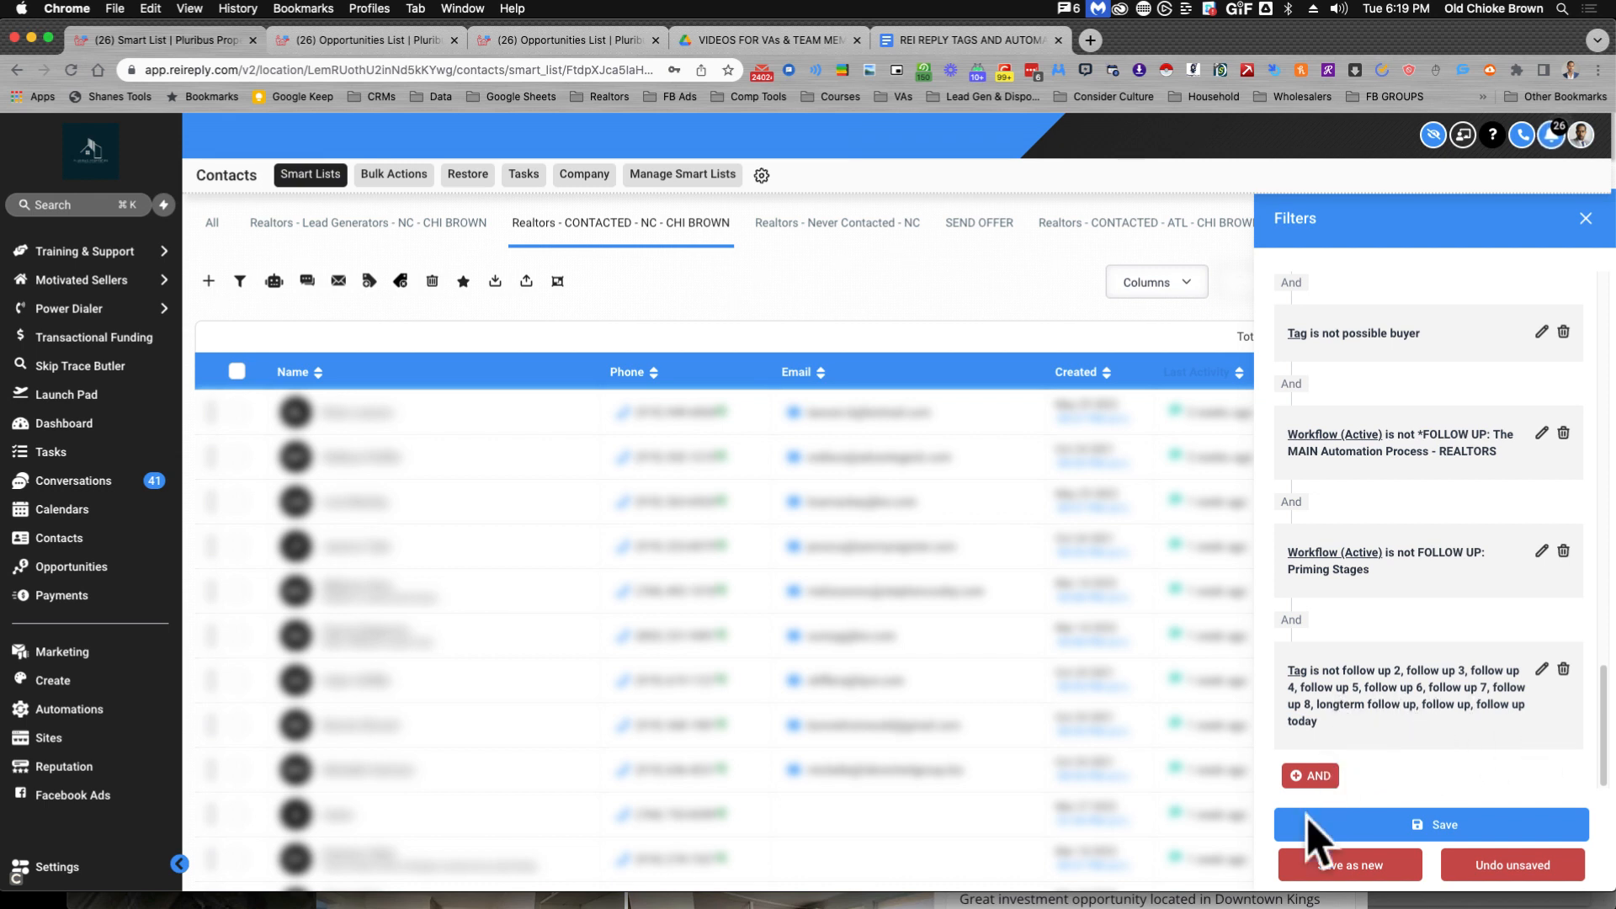
{"action": "scroll", "coordinate": [1404, 775], "scroll_direction": "up", "scroll_amount": 10}
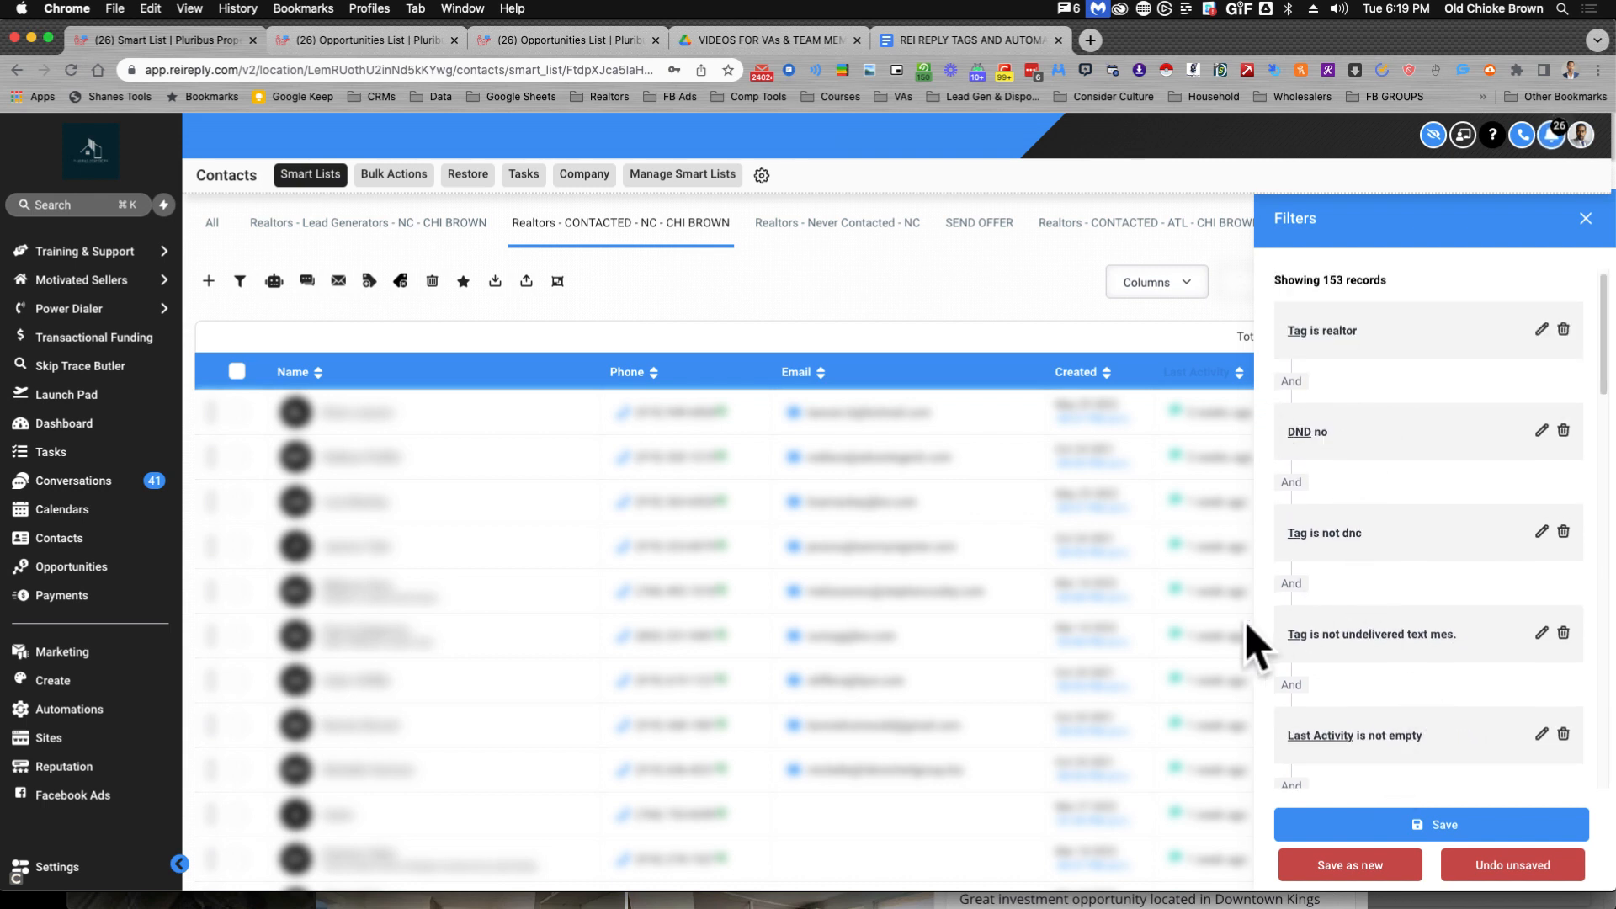
{"action": "left_click", "coordinate": [1585, 219]}
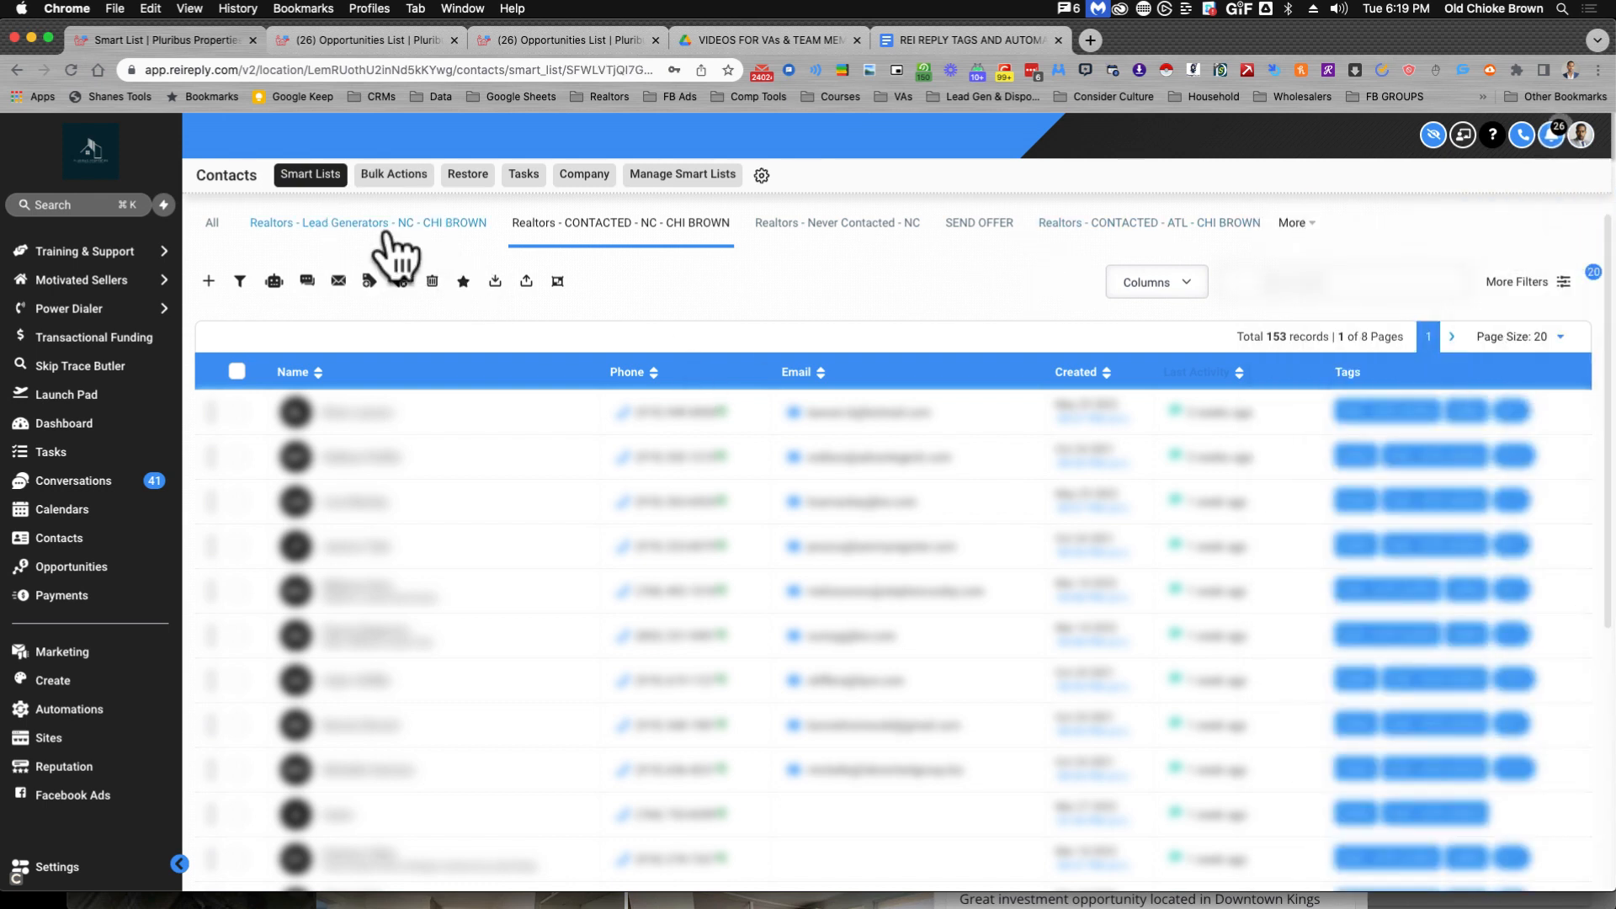
- Open the NC lead generators smart list, read its filters down to the lead generator tag and follow-up exclusions, and close them unchanged
{"action": "left_click", "coordinate": [386, 227]}
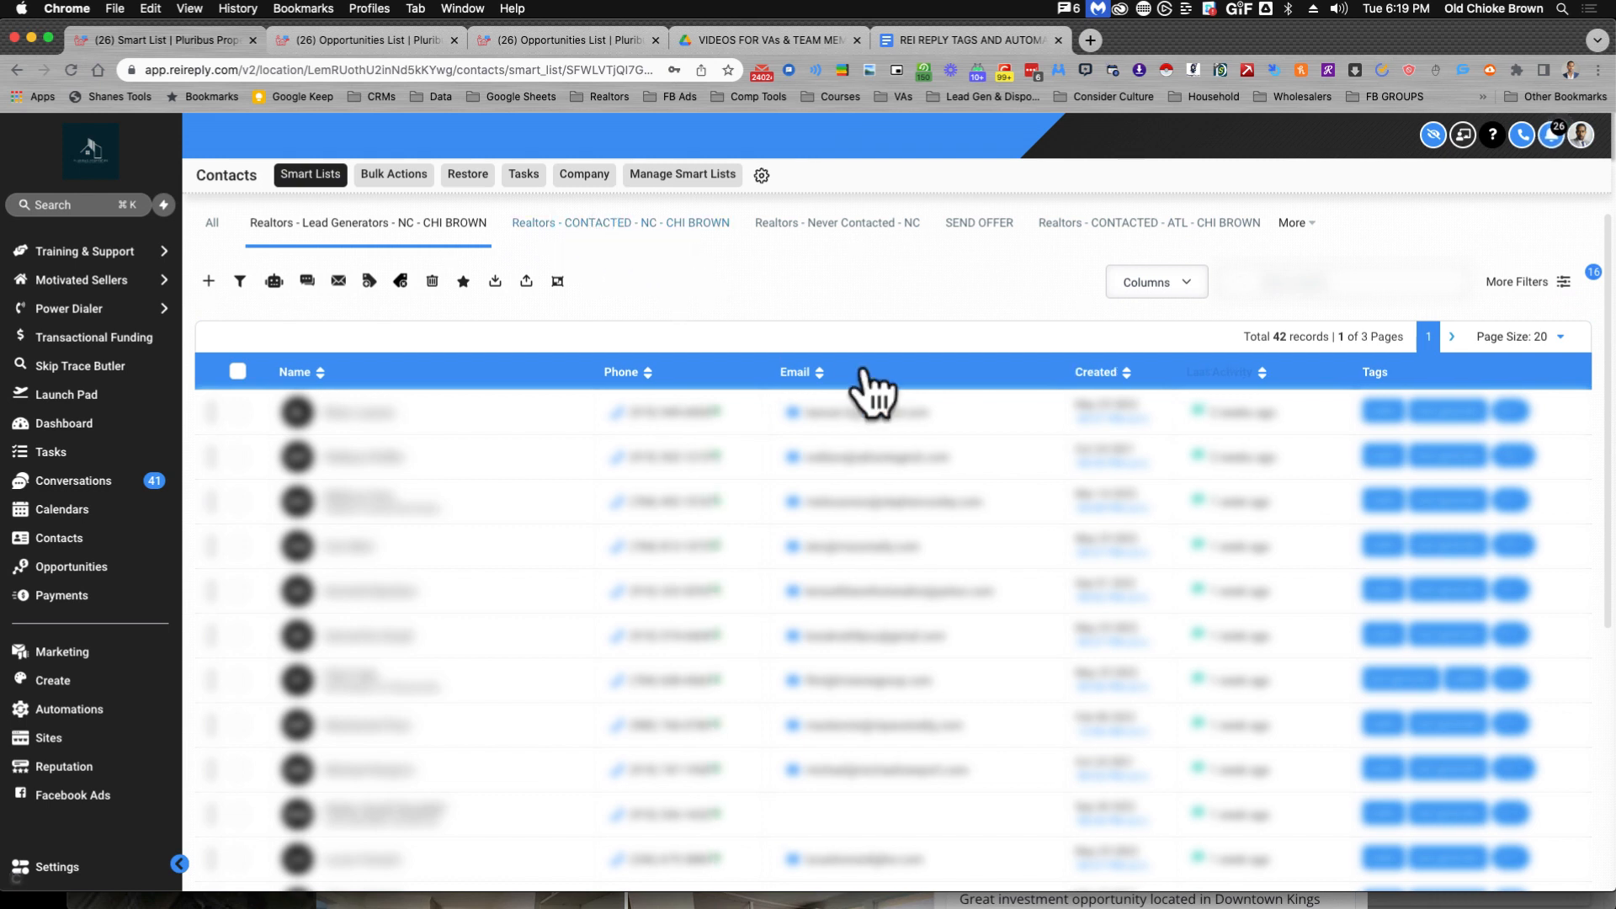
{"action": "left_click", "coordinate": [1559, 282]}
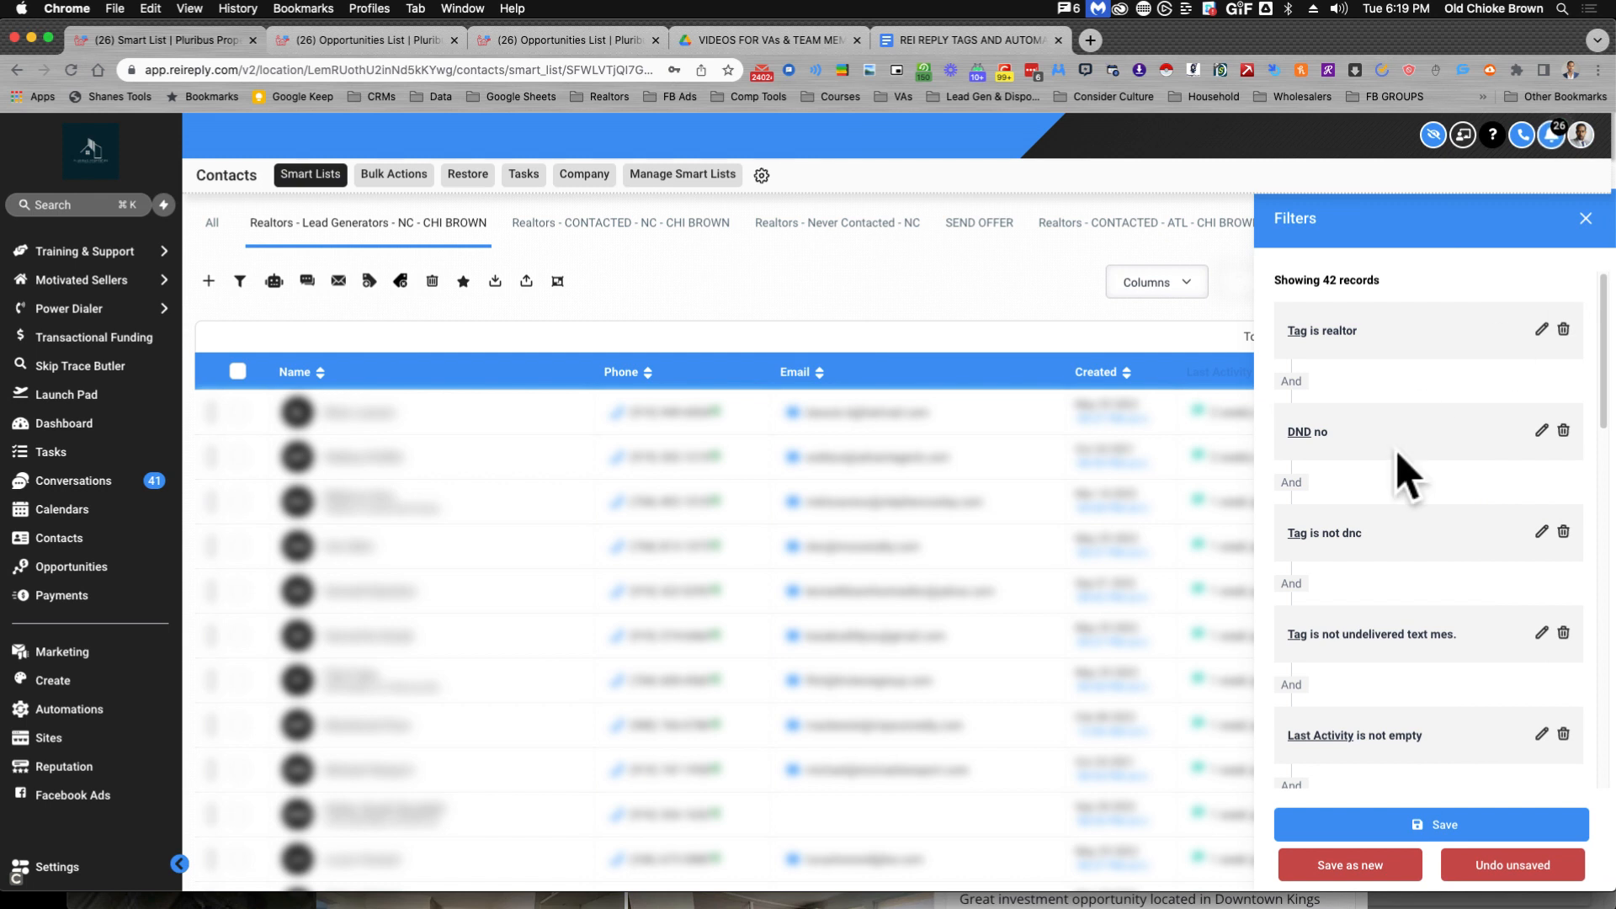
{"action": "scroll", "coordinate": [1399, 467], "scroll_direction": "down", "scroll_amount": 2}
{"action": "scroll", "coordinate": [1399, 458], "scroll_direction": "down", "scroll_amount": 10}
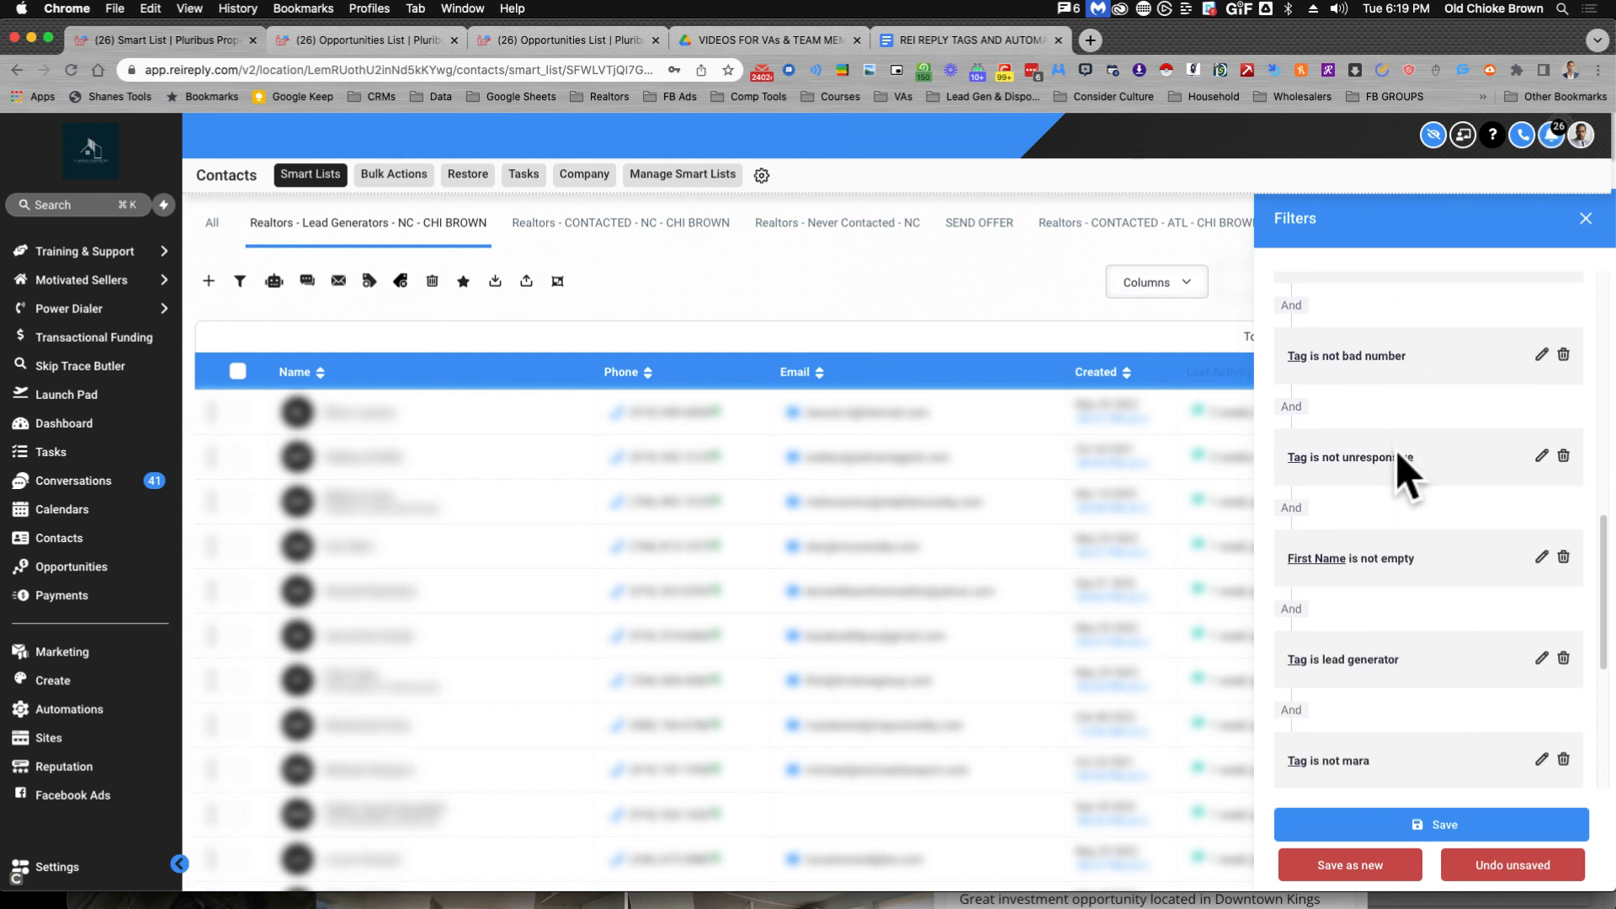
{"action": "scroll", "coordinate": [1399, 467], "scroll_direction": "down", "scroll_amount": 1}
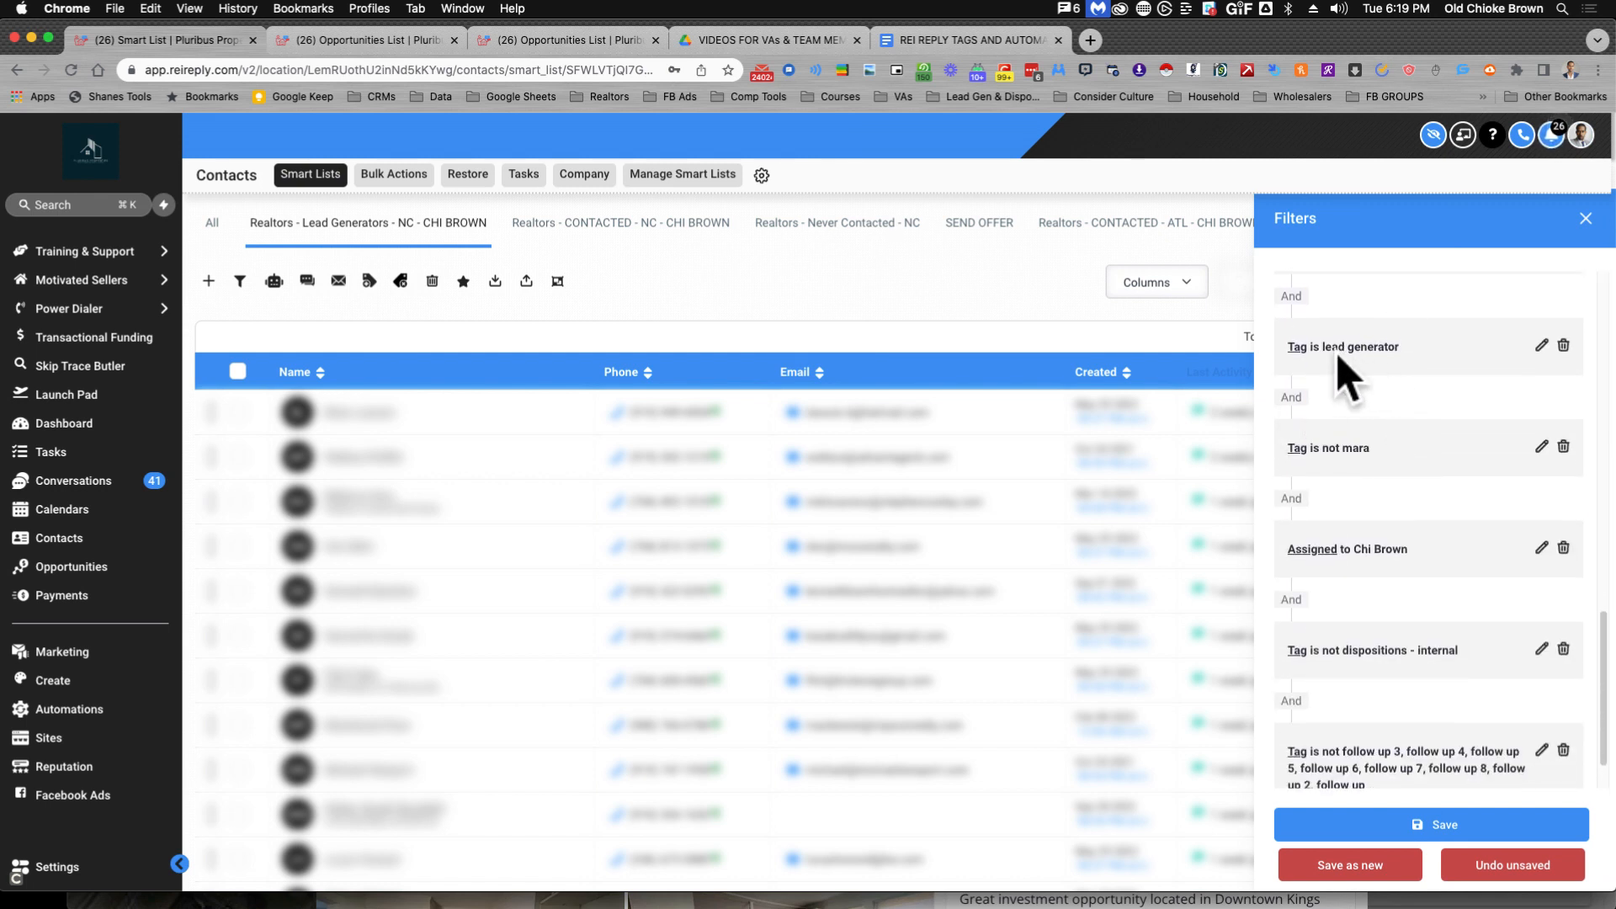
{"action": "left_click", "coordinate": [1585, 218]}
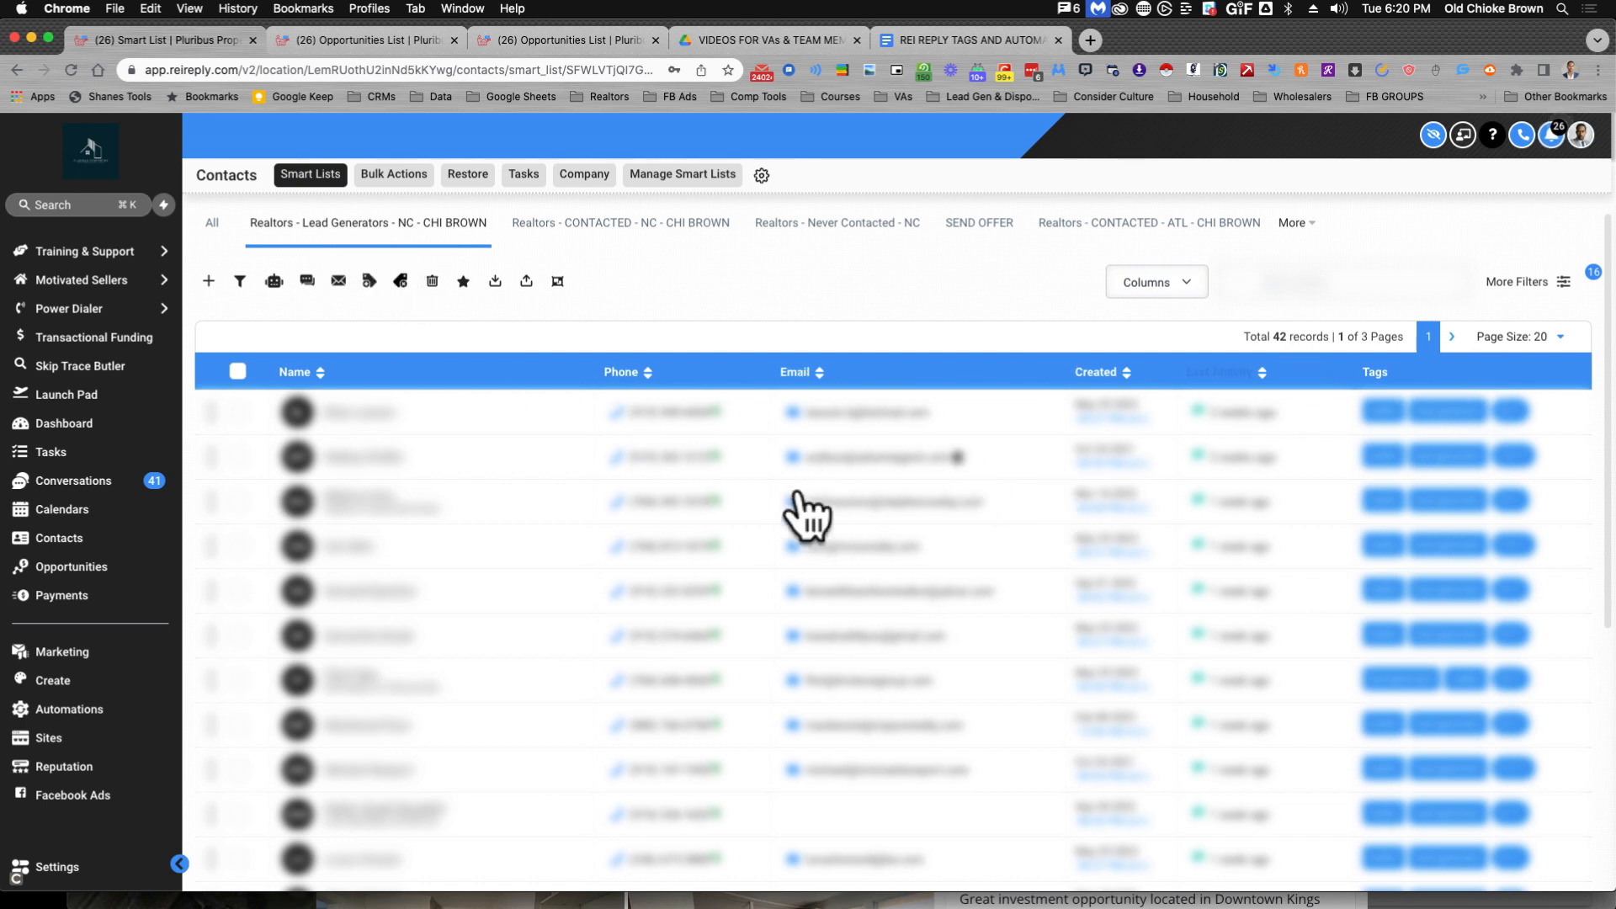
- Look through the contacts in the NC lead generators list, and reopen the contacted NC realtors list
{"action": "scroll", "coordinate": [793, 558], "scroll_direction": "down", "scroll_amount": 5}
{"action": "scroll", "coordinate": [793, 557], "scroll_direction": "up", "scroll_amount": 5}
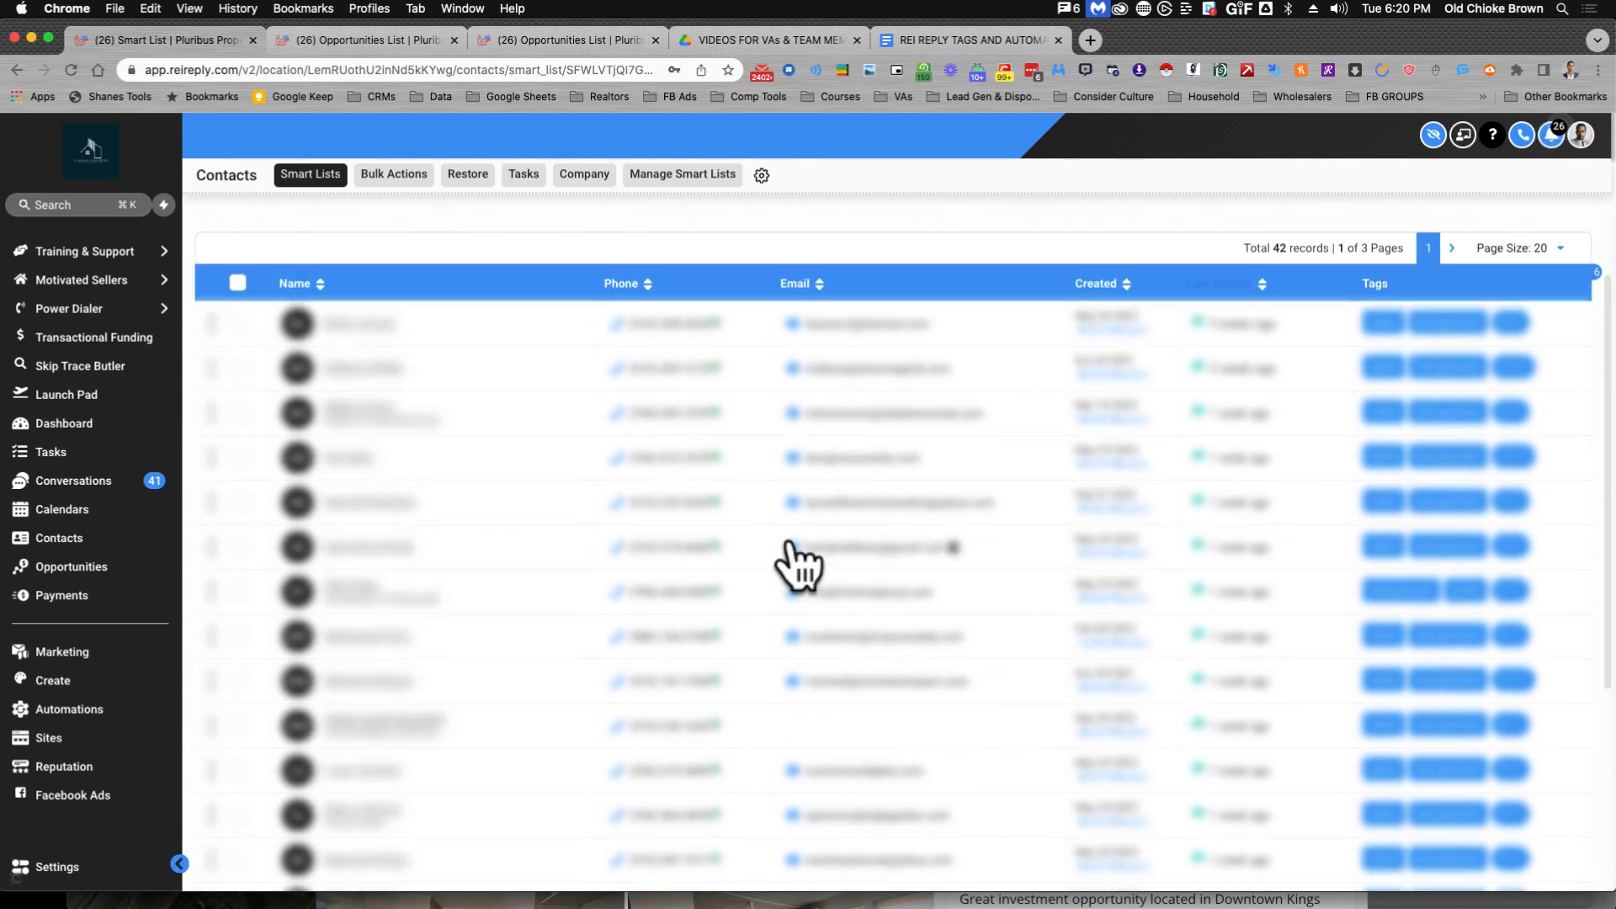
{"action": "scroll", "coordinate": [699, 465], "scroll_direction": "down", "scroll_amount": 1}
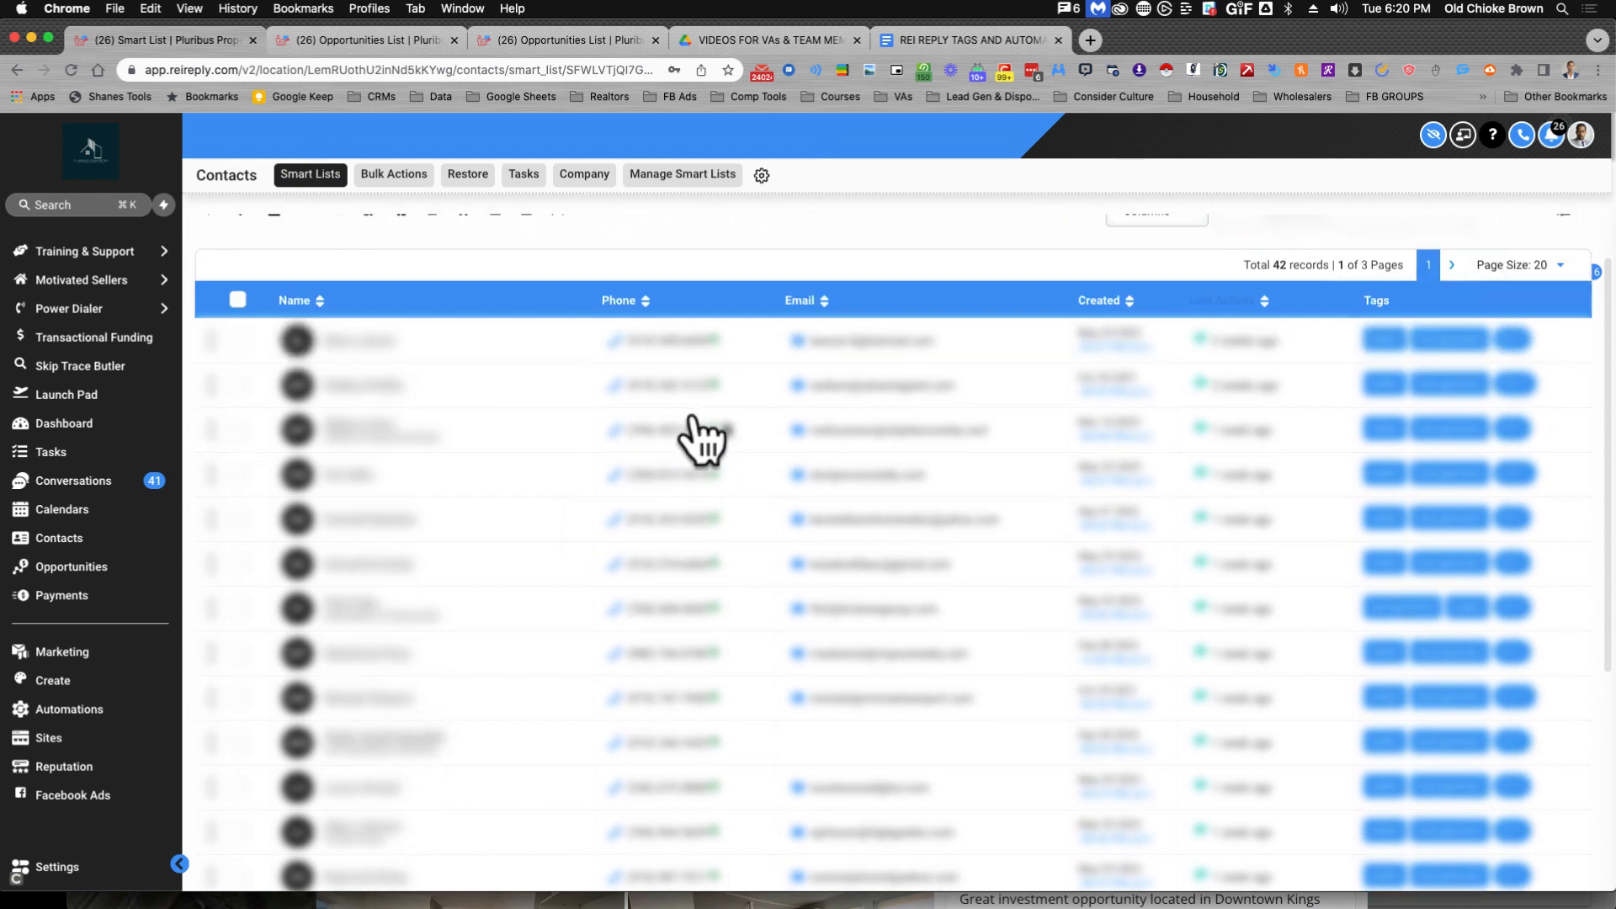
{"action": "scroll", "coordinate": [783, 459], "scroll_direction": "up", "scroll_amount": 1}
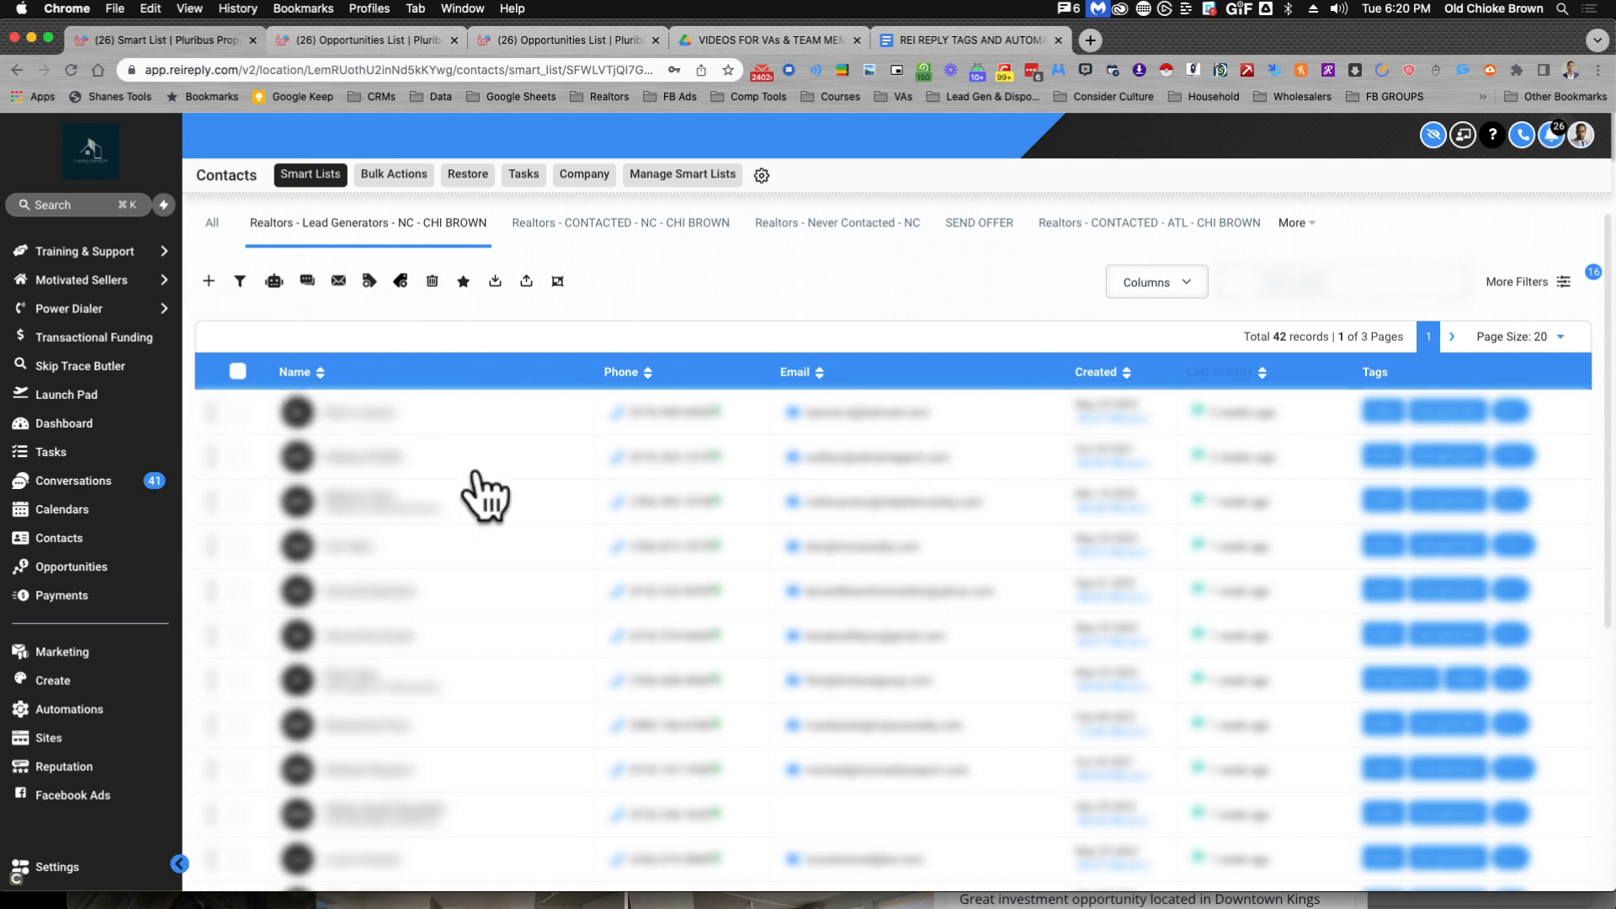
{"action": "scroll", "coordinate": [480, 495], "scroll_direction": "down", "scroll_amount": 2}
{"action": "scroll", "coordinate": [571, 379], "scroll_direction": "up", "scroll_amount": 2}
{"action": "left_click", "coordinate": [559, 232]}
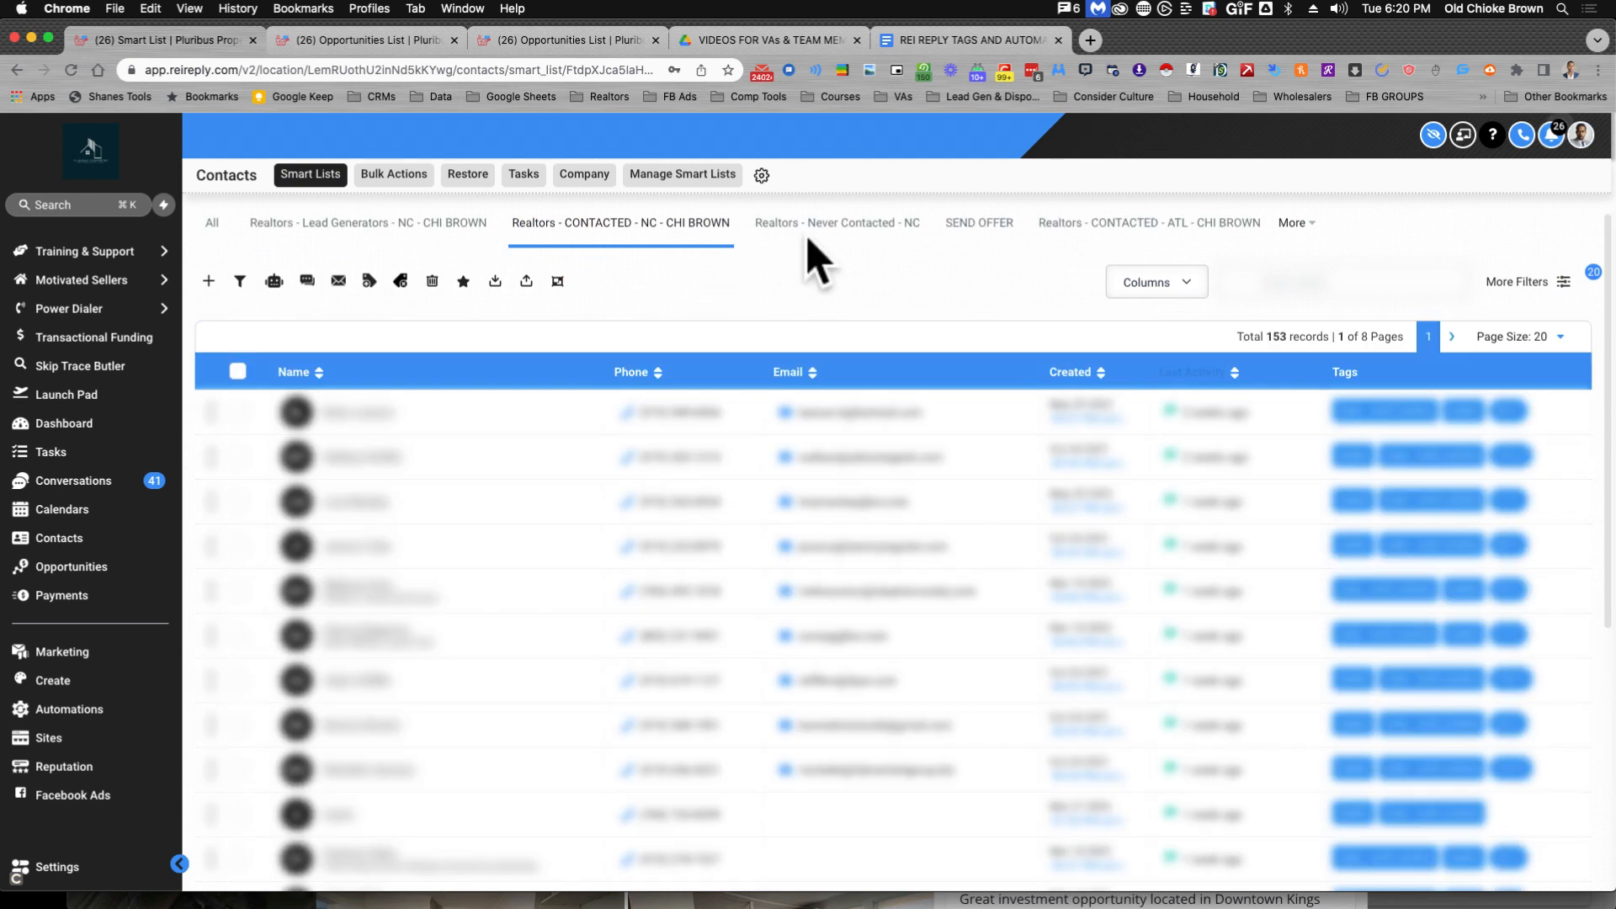
- Reopen the "Realtors - Never Contacted - NC" list and select all contacts on its first and second pages
{"action": "left_click", "coordinate": [807, 253]}
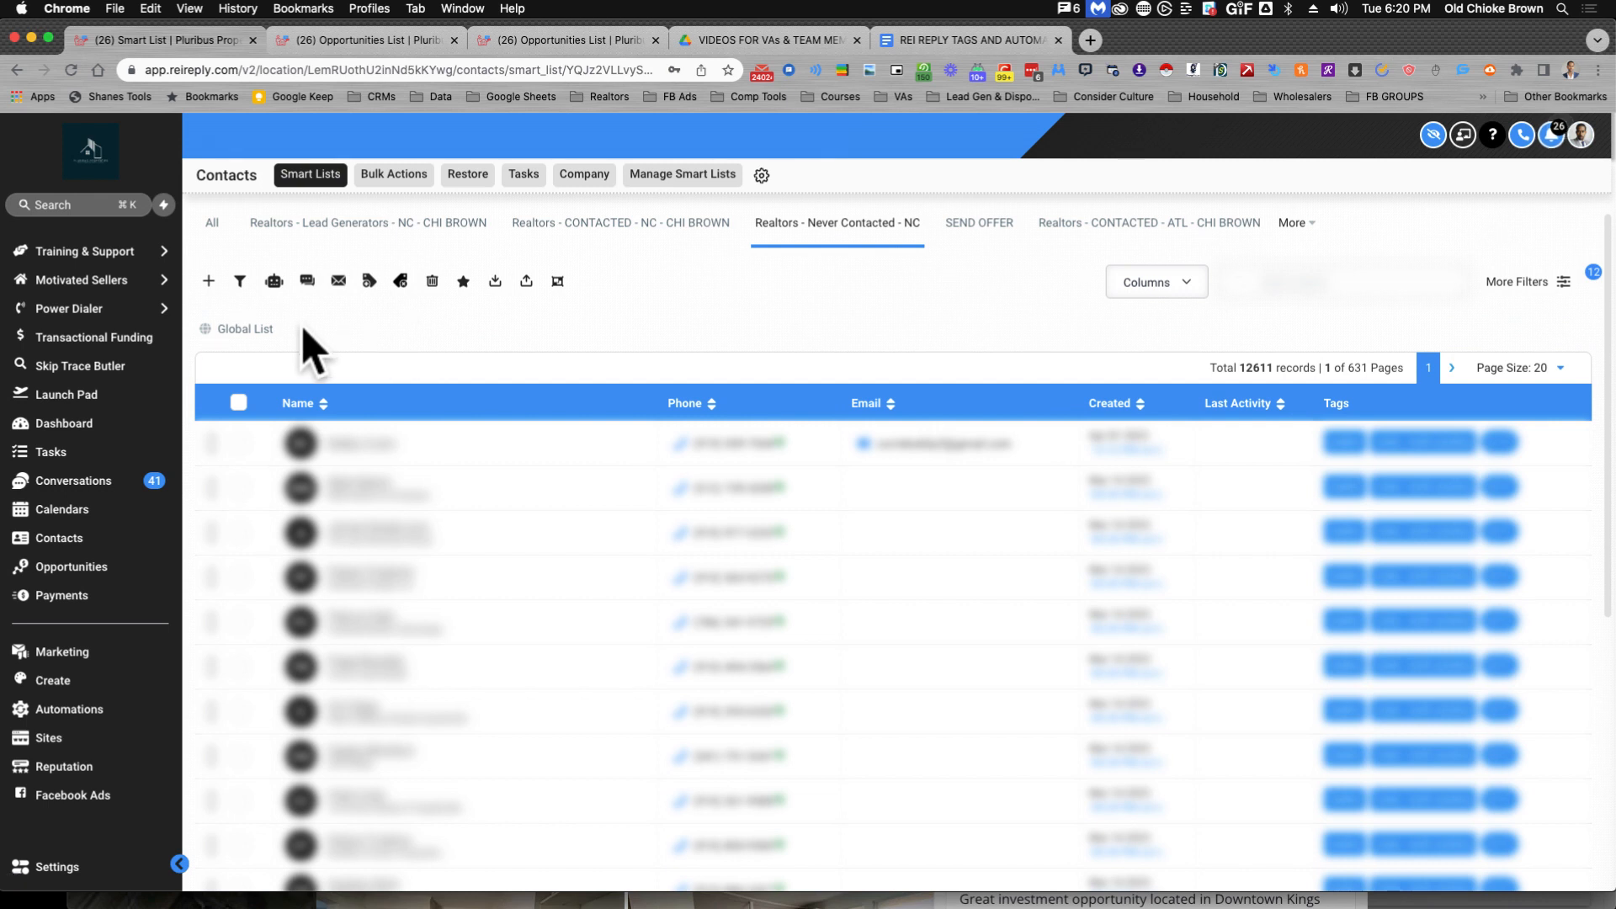
{"action": "left_click", "coordinate": [239, 402]}
{"action": "scroll", "coordinate": [426, 522], "scroll_direction": "down", "scroll_amount": 3}
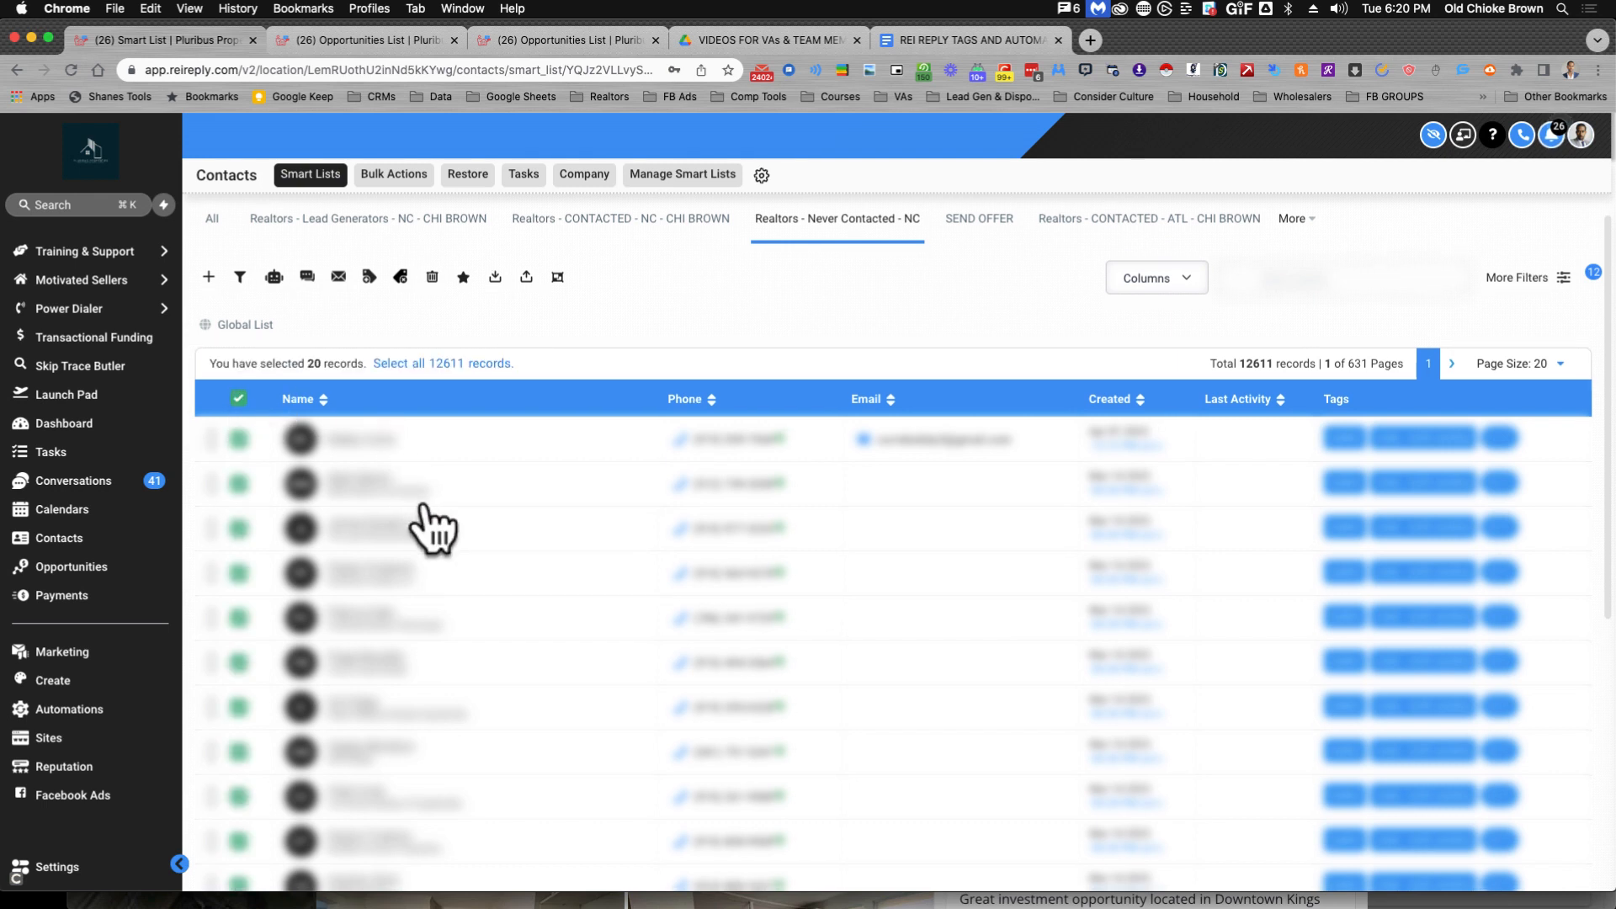
{"action": "scroll", "coordinate": [421, 461], "scroll_direction": "up", "scroll_amount": 3}
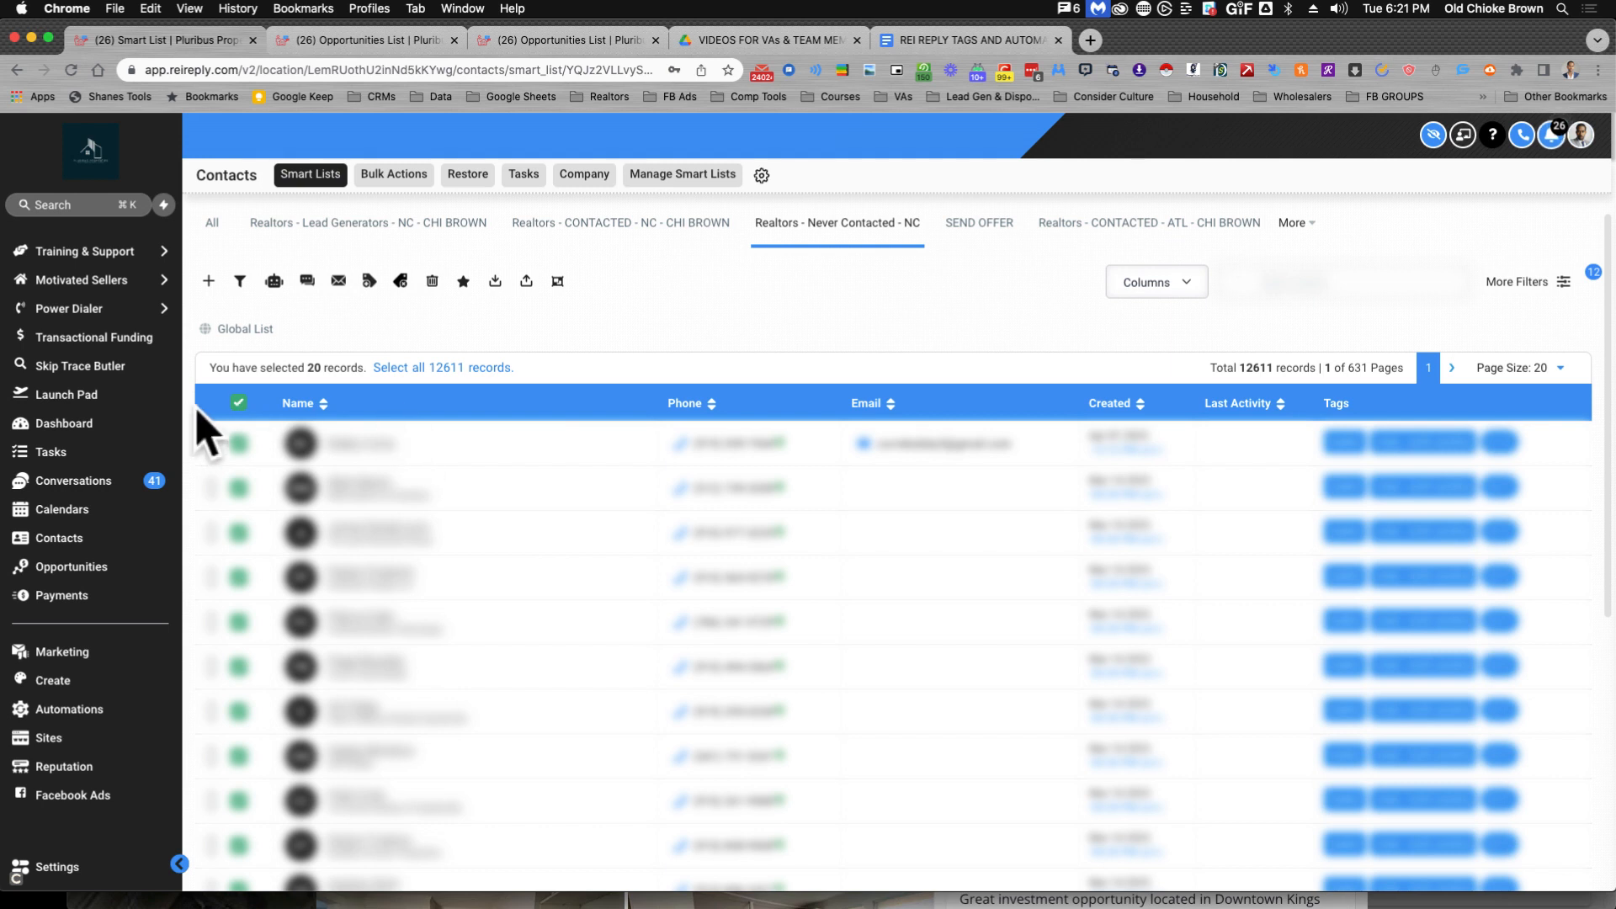
{"action": "scroll", "coordinate": [371, 559], "scroll_direction": "down", "scroll_amount": 3}
{"action": "scroll", "coordinate": [371, 559], "scroll_direction": "up", "scroll_amount": 3}
{"action": "left_click", "coordinate": [1451, 368]}
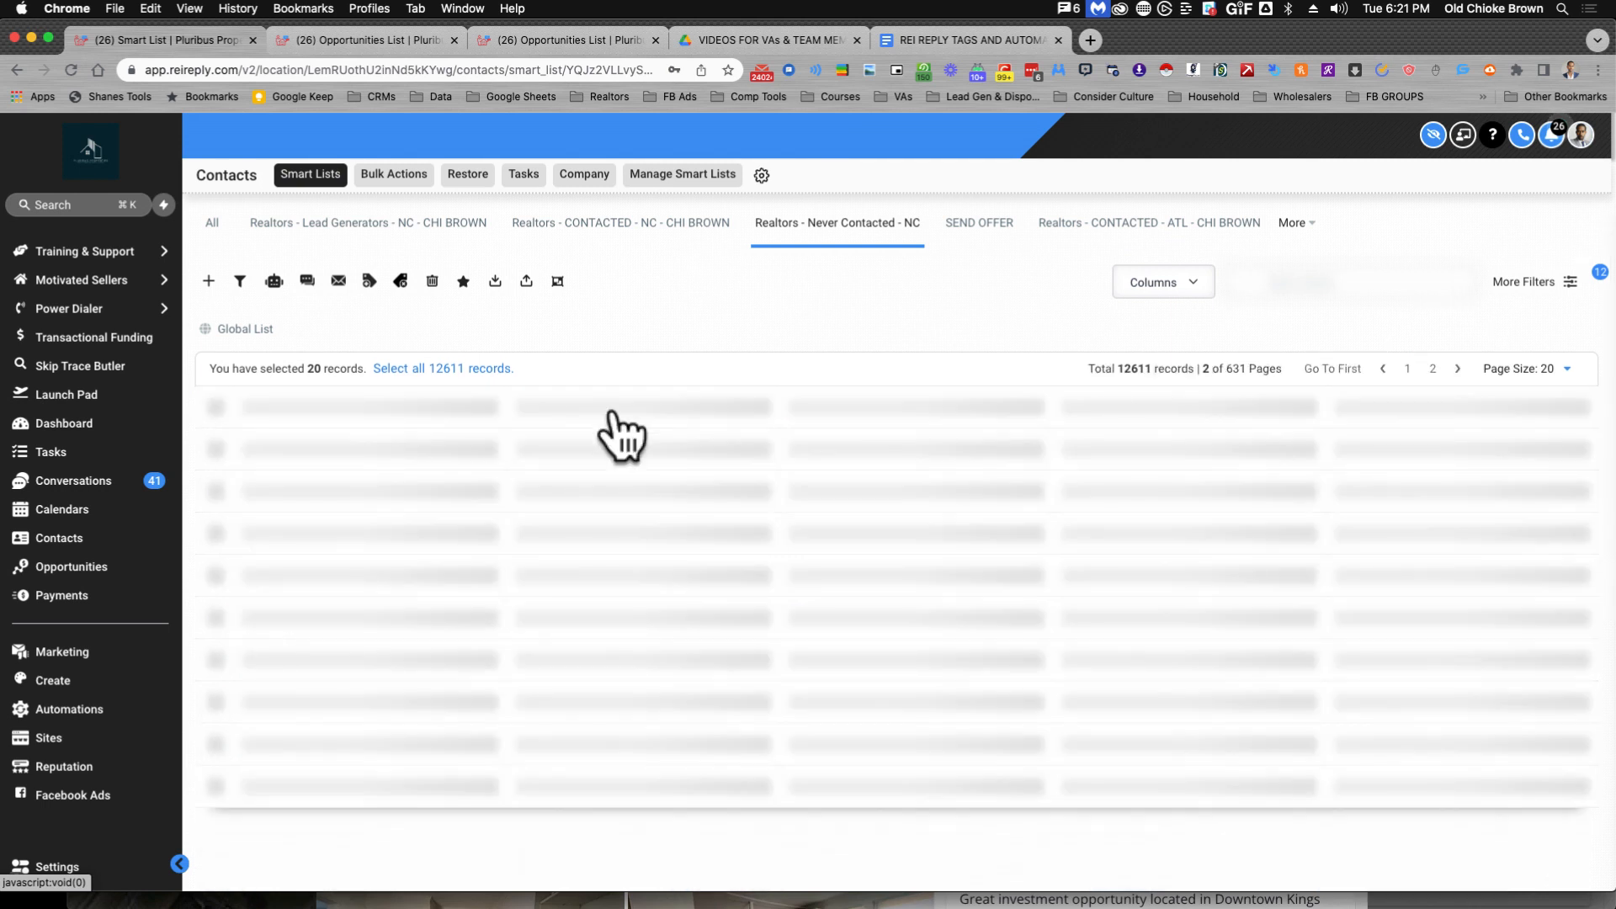
{"action": "left_click", "coordinate": [243, 402]}
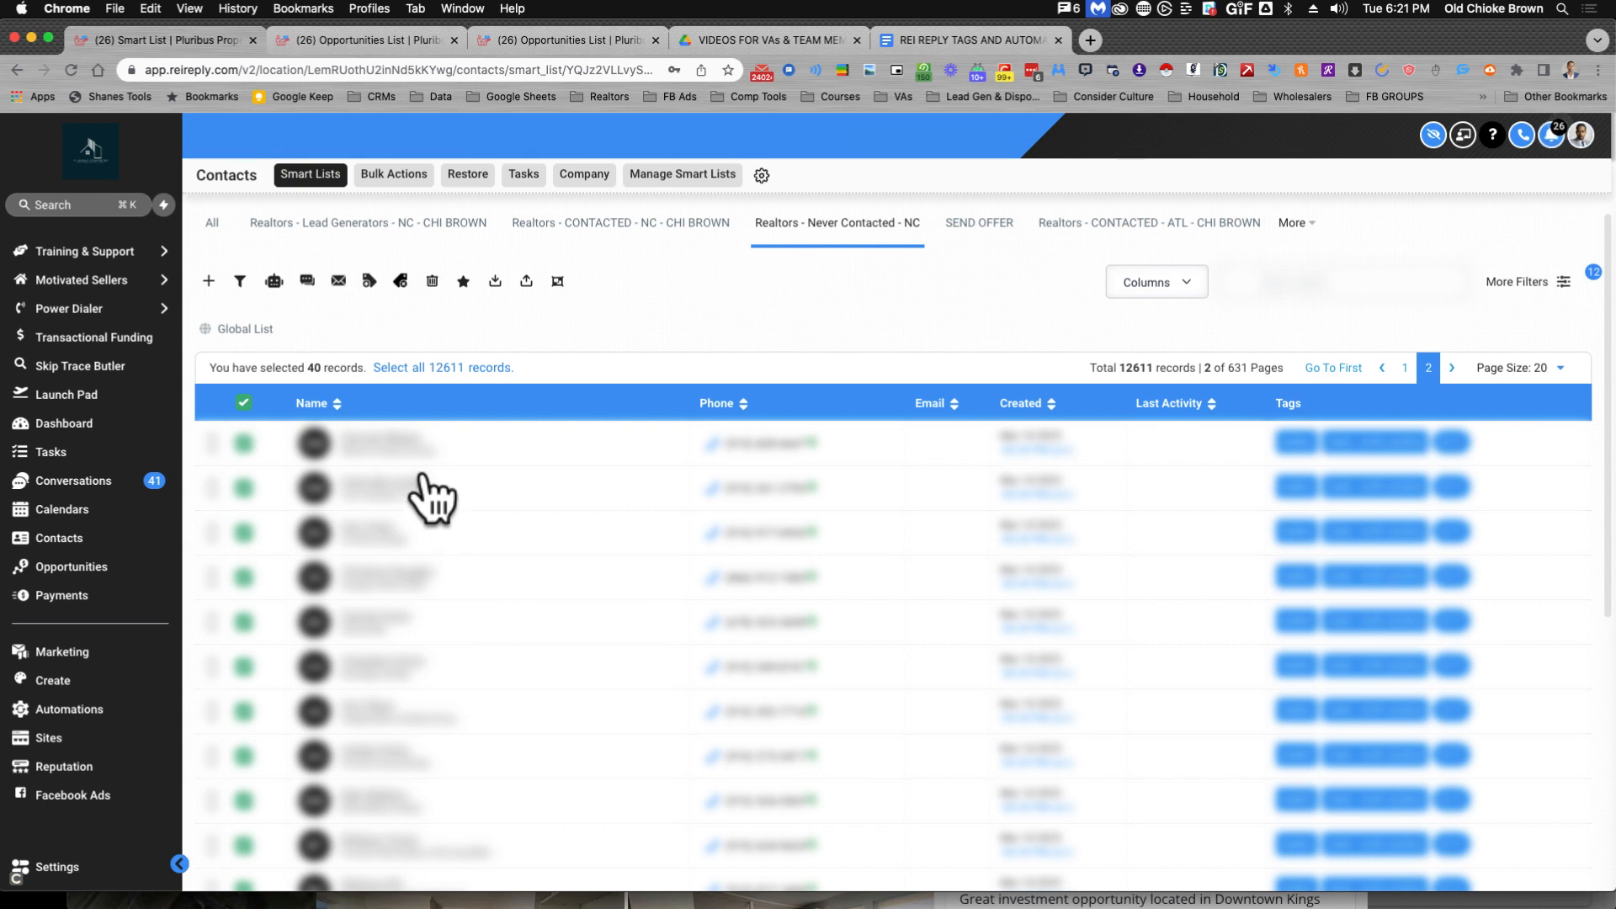
- View the workflows available in the add-to-campaign/workflow action for the selected contacts, and close the dialog without adding them
{"action": "left_click", "coordinate": [274, 287]}
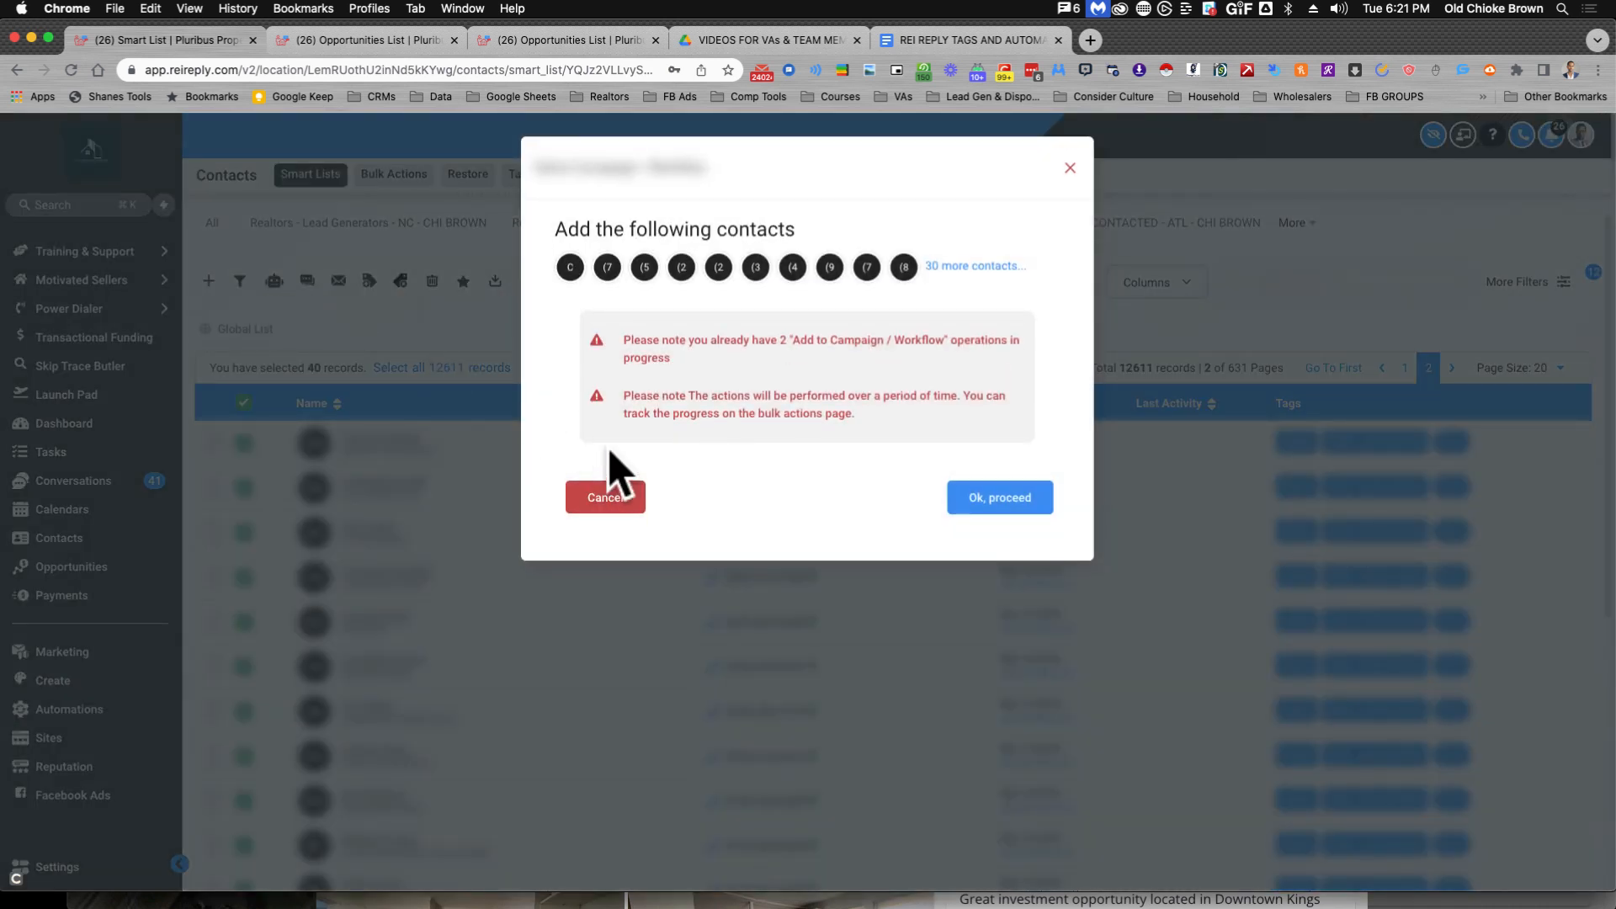
{"action": "left_click", "coordinate": [989, 500]}
{"action": "left_click", "coordinate": [753, 352]}
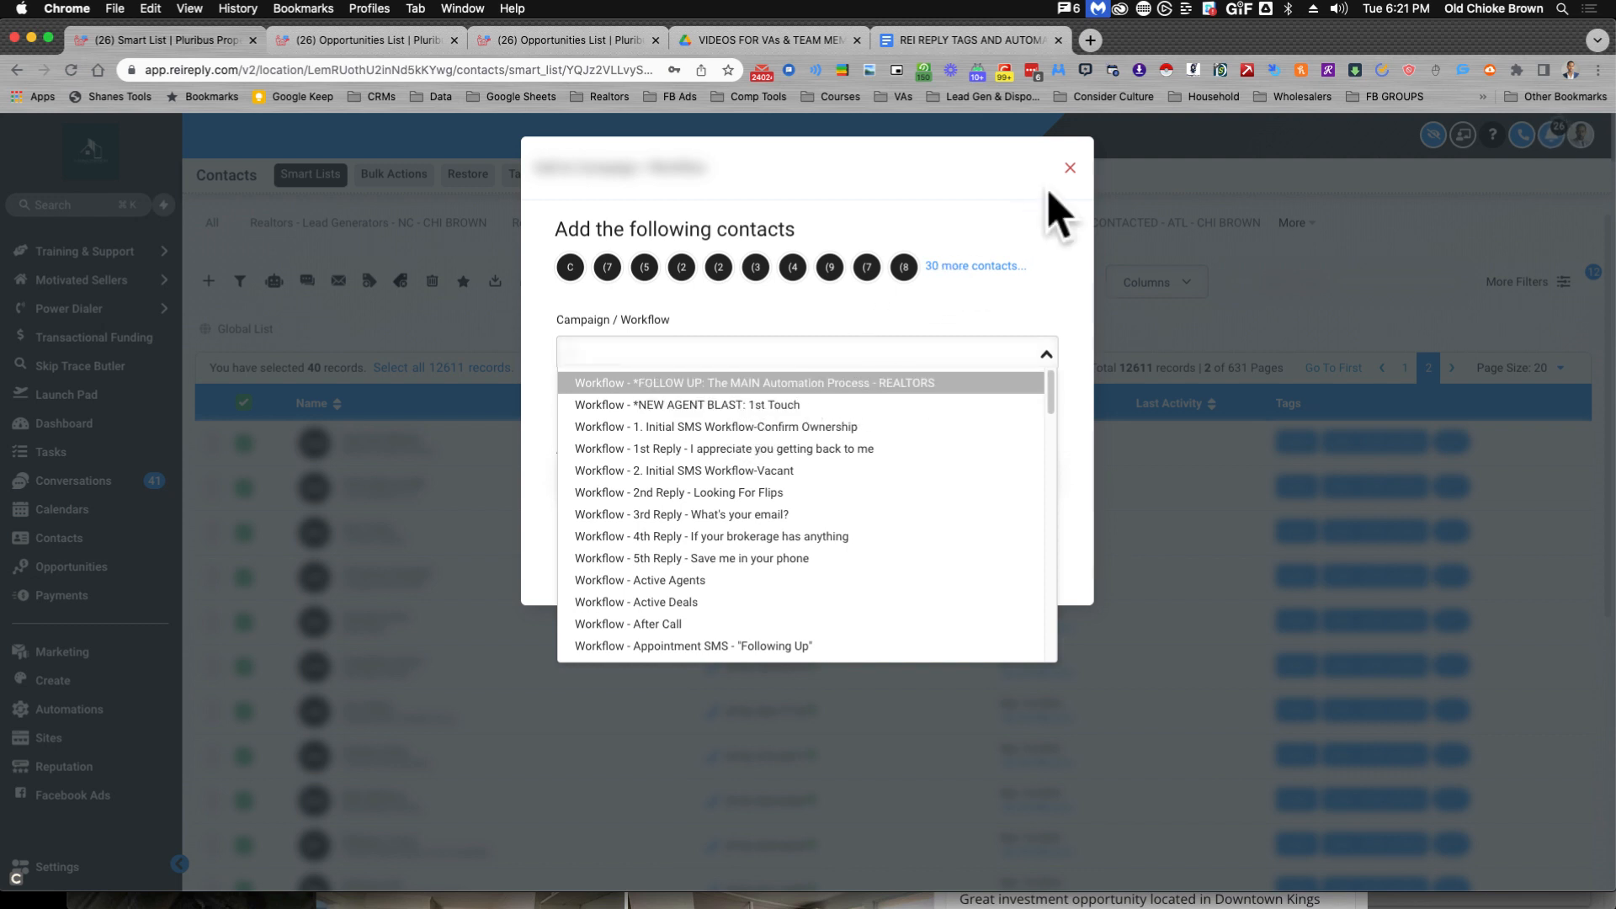
{"action": "left_click", "coordinate": [1070, 165]}
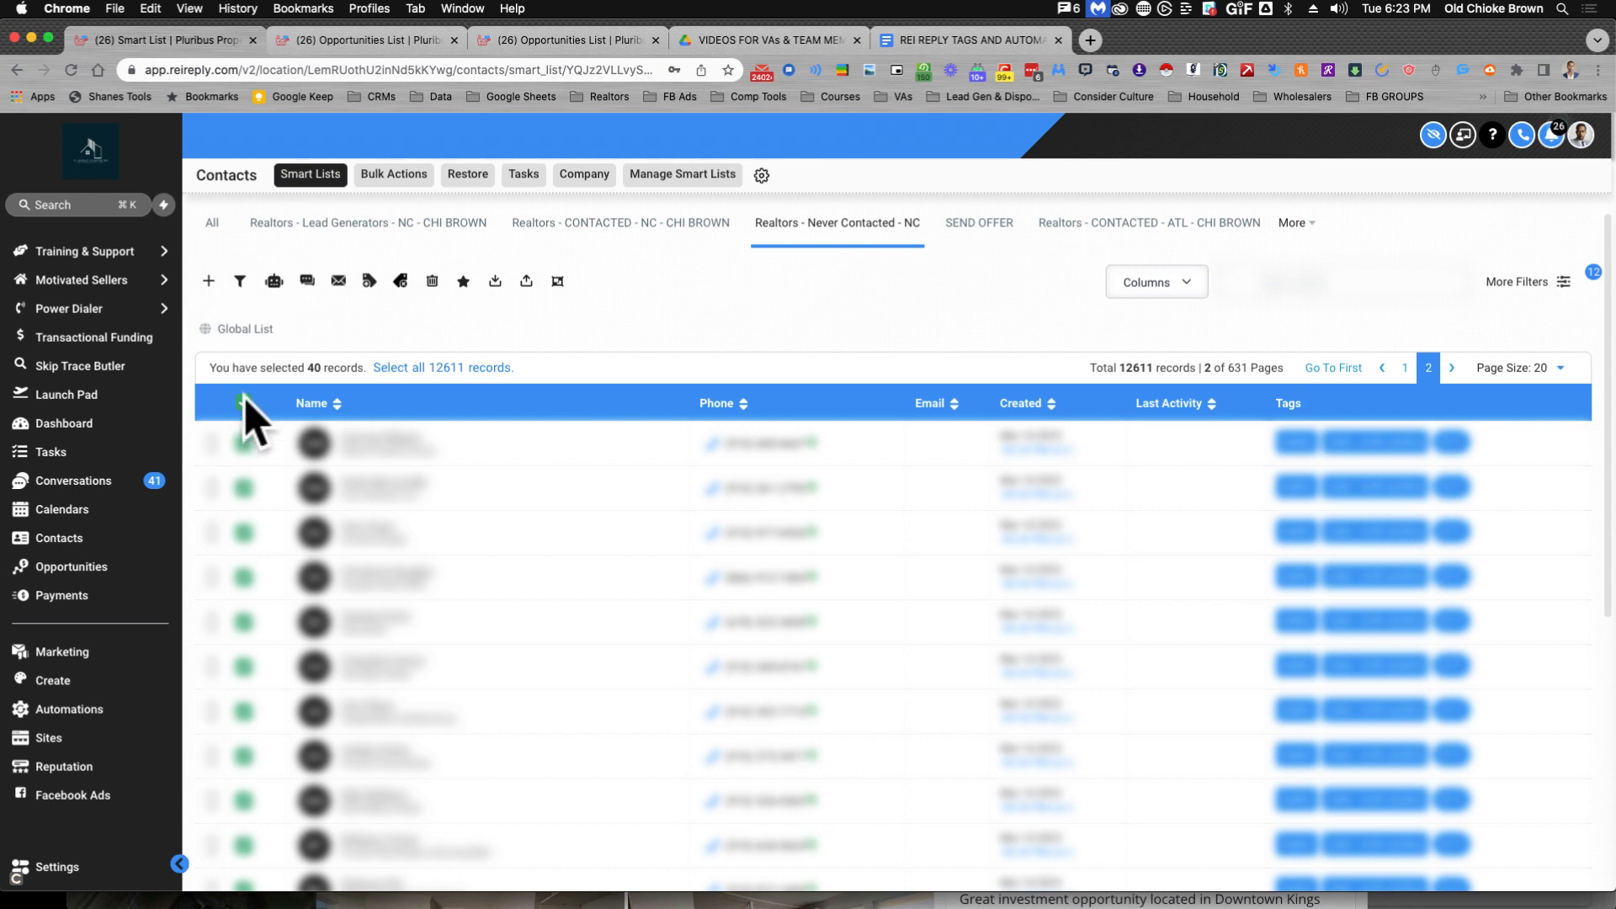
- Review the pipeline, stage and other opportunity fields for bulk-adding the selected contacts to a pipeline, and close the form without applying it
{"action": "left_click", "coordinate": [240, 283]}
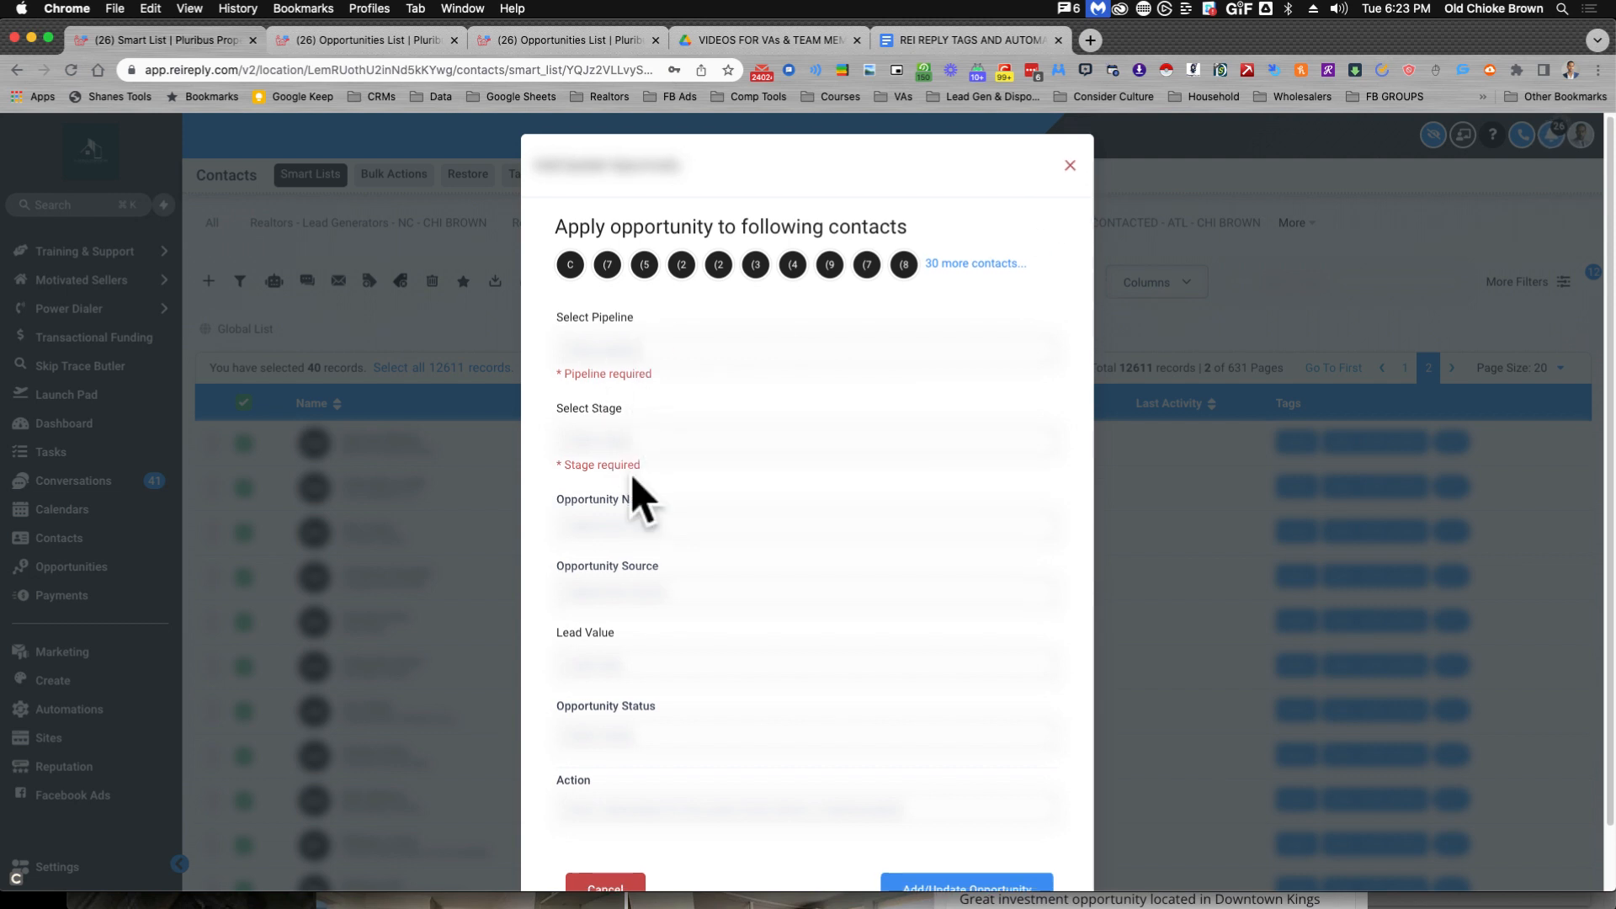
{"action": "scroll", "coordinate": [633, 481], "scroll_direction": "down", "scroll_amount": 1}
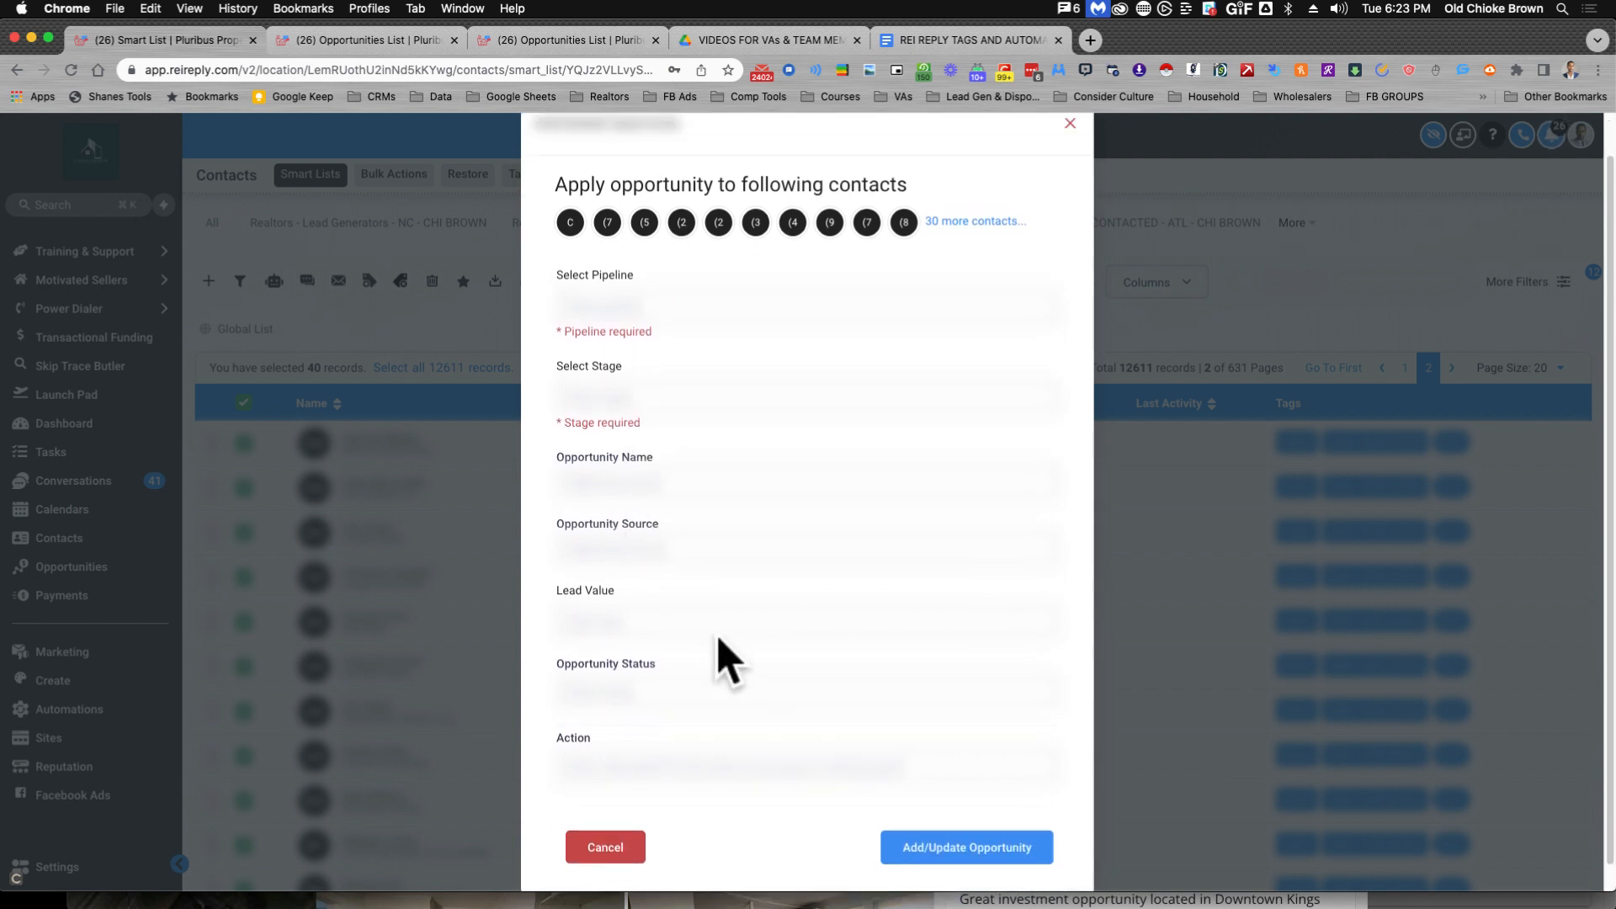
{"action": "scroll", "coordinate": [722, 661], "scroll_direction": "up", "scroll_amount": 1}
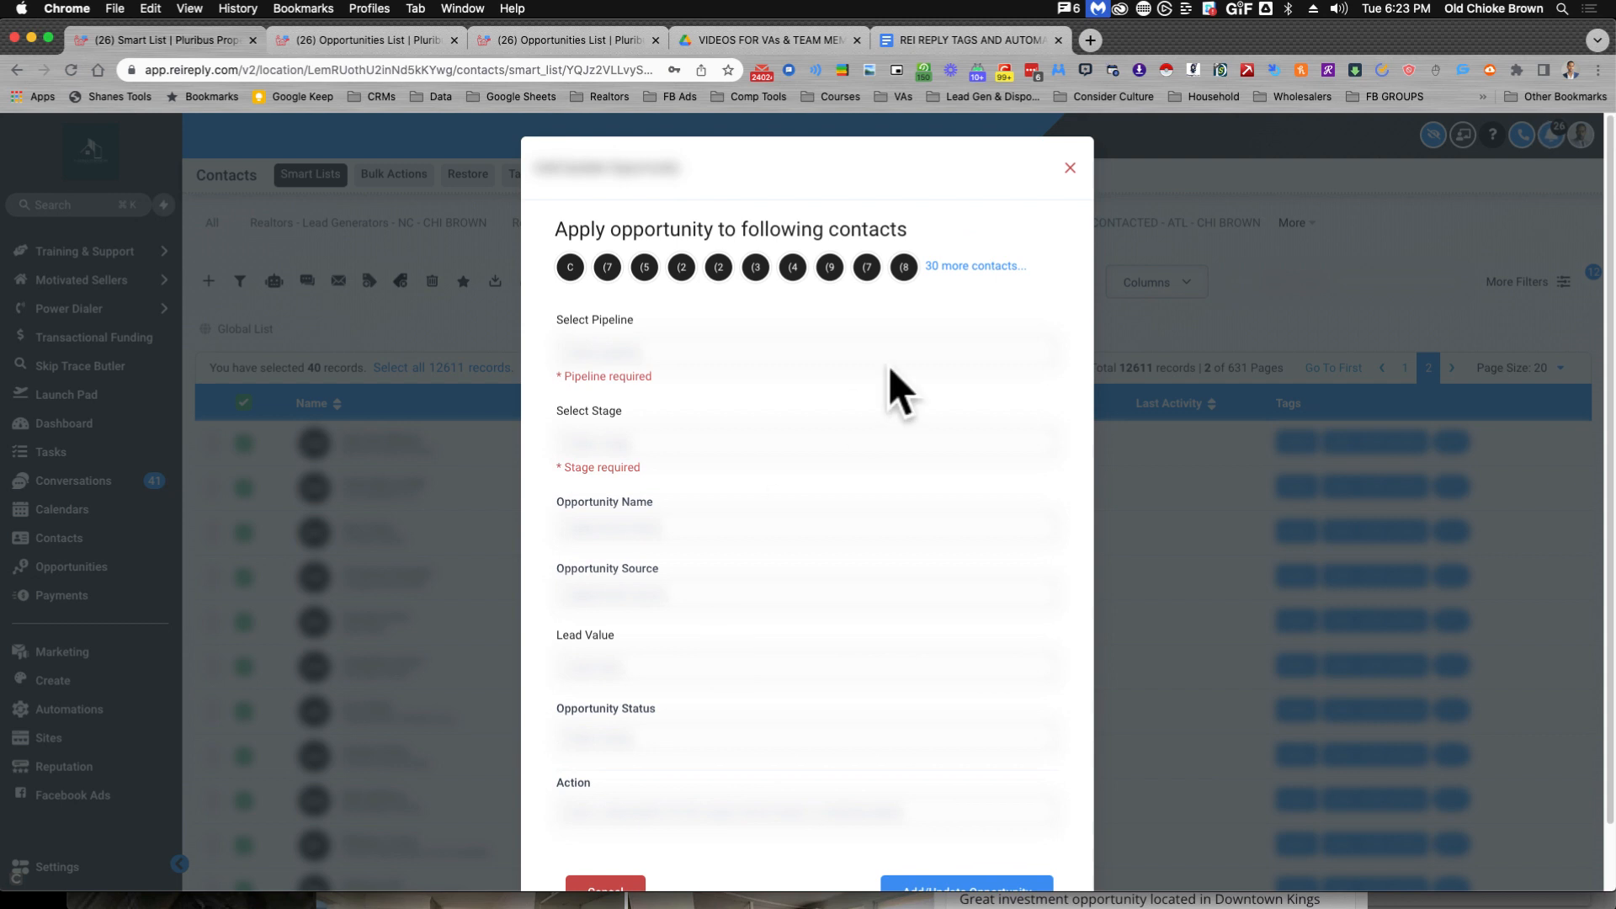
{"action": "left_click", "coordinate": [1070, 167]}
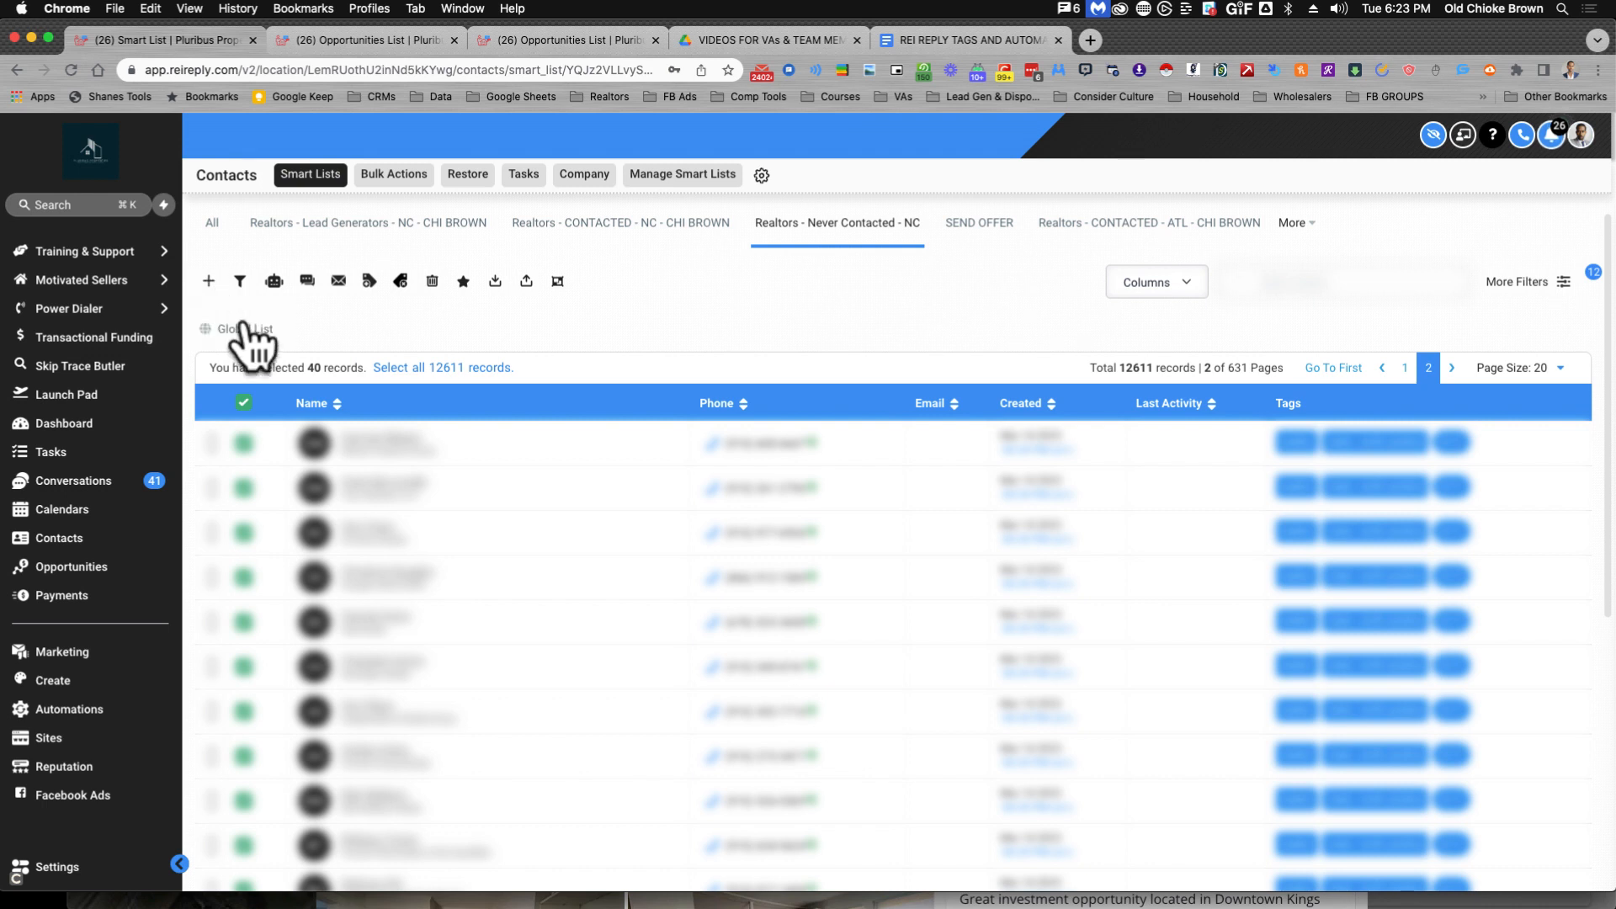
- Deselect the contacts on the second page, and view the new contact form without adding anyone
{"action": "left_click", "coordinate": [244, 403]}
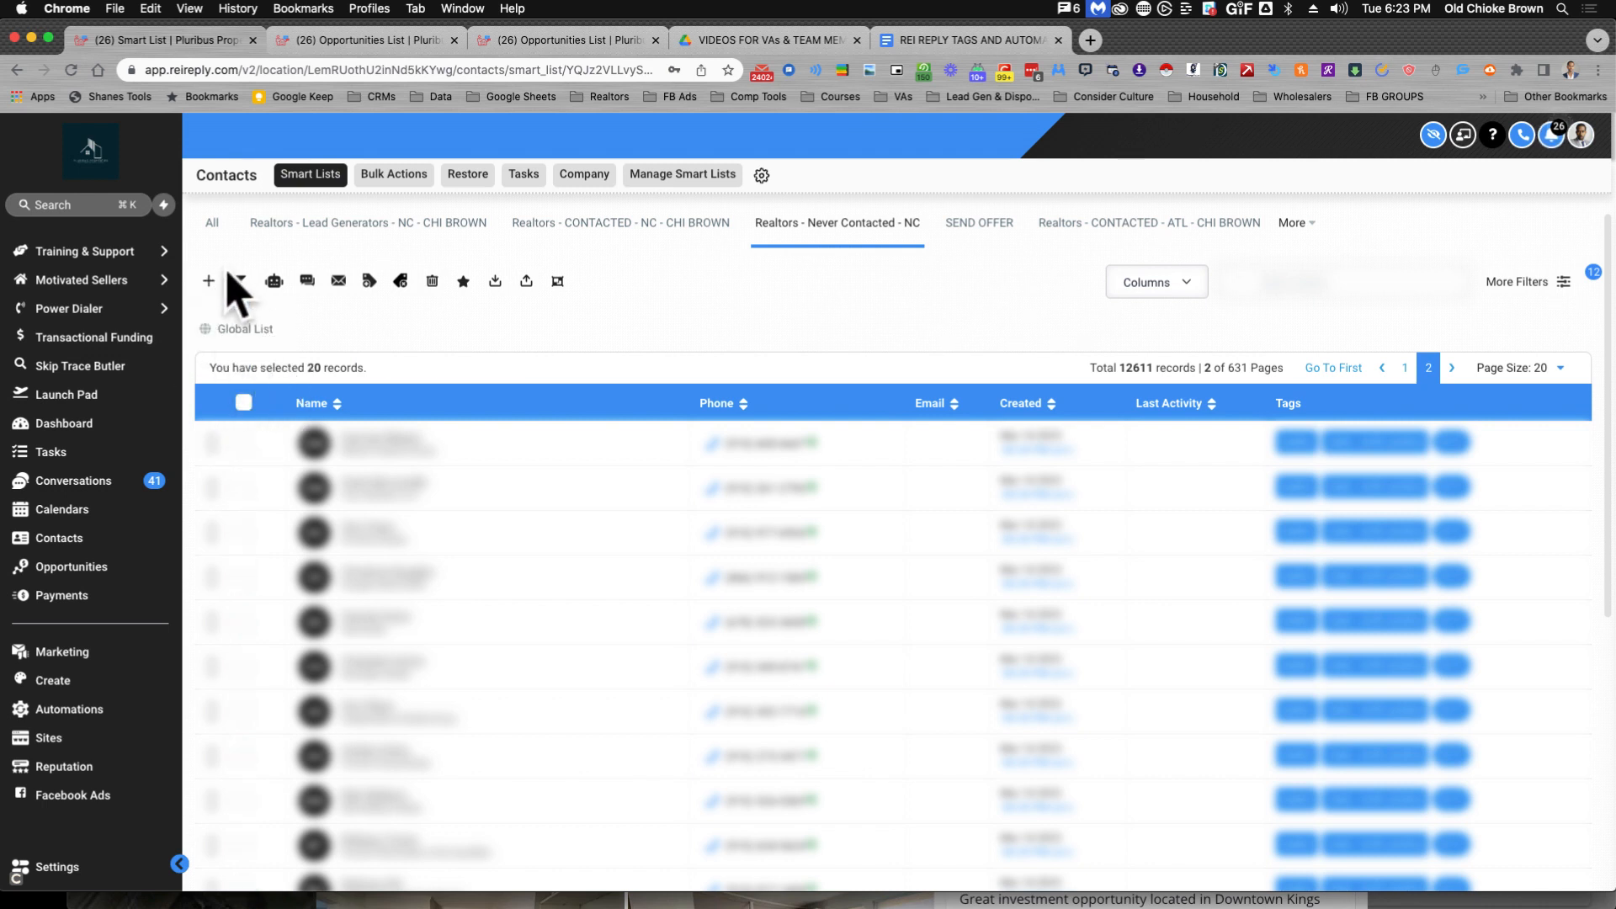
{"action": "left_click", "coordinate": [209, 283]}
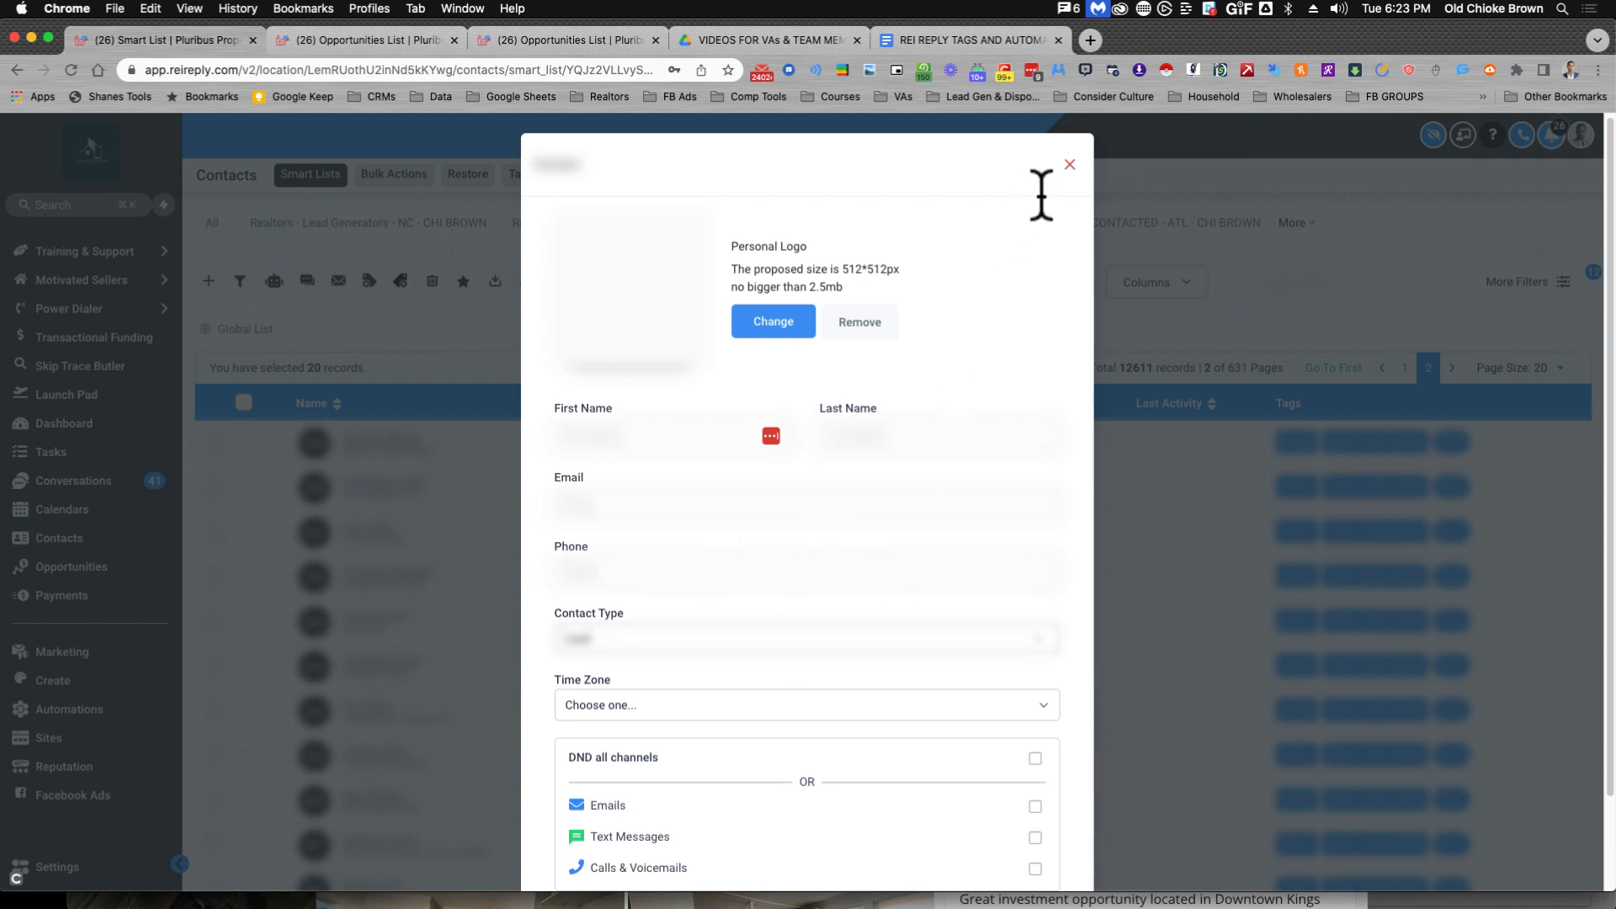
{"action": "left_click", "coordinate": [1070, 164]}
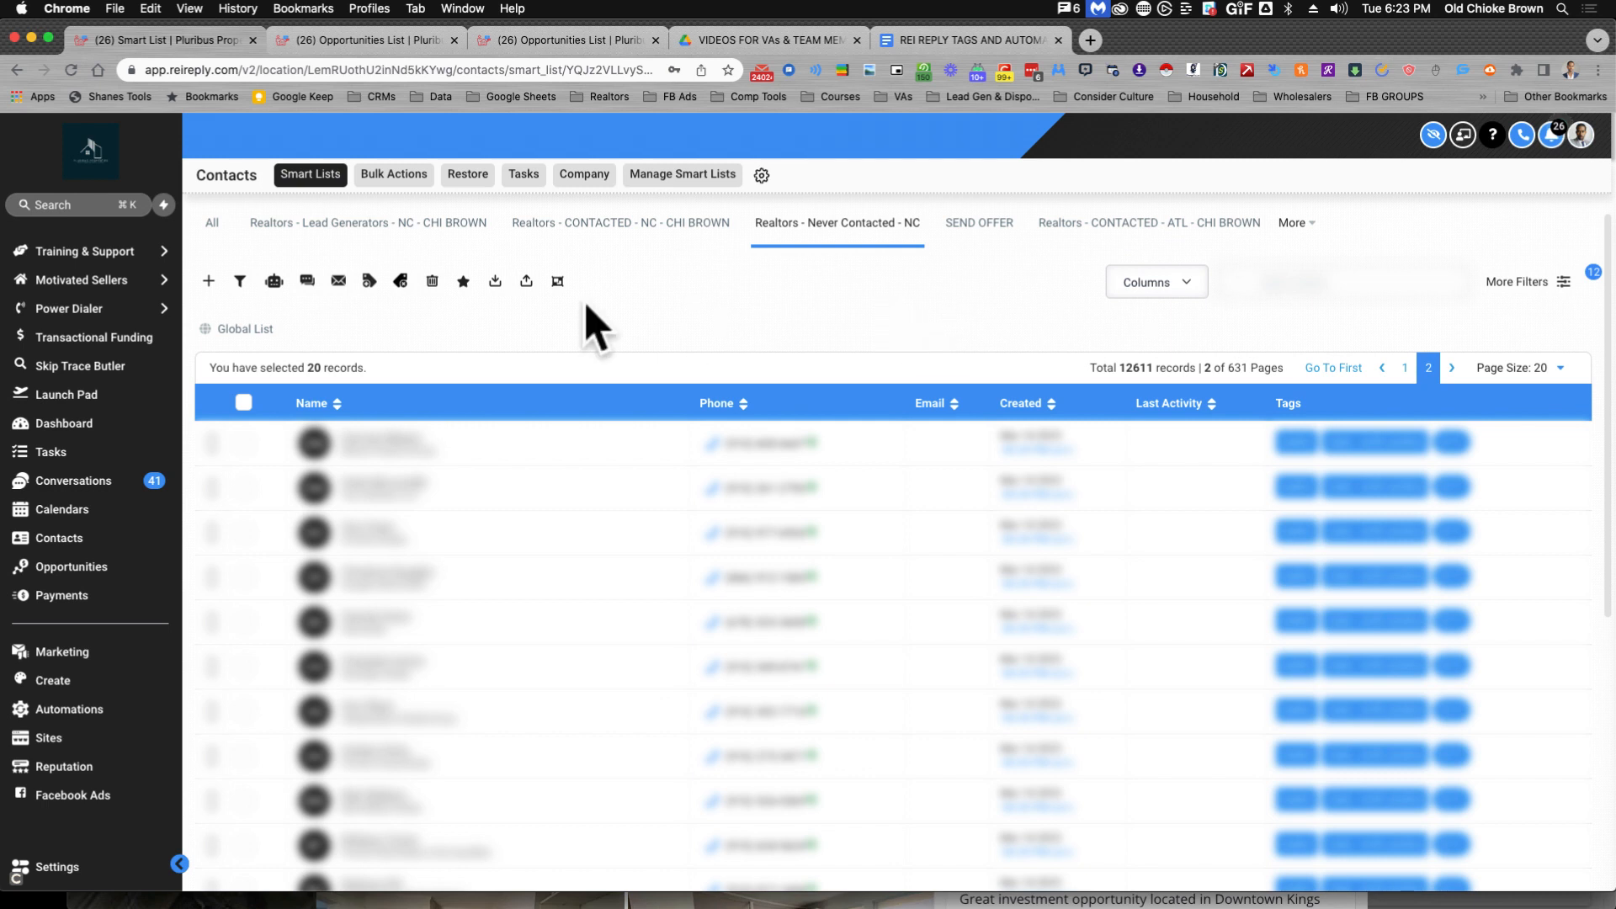
- View the contacts area's bulk actions log, tasks list and company list
{"action": "left_click", "coordinate": [392, 185]}
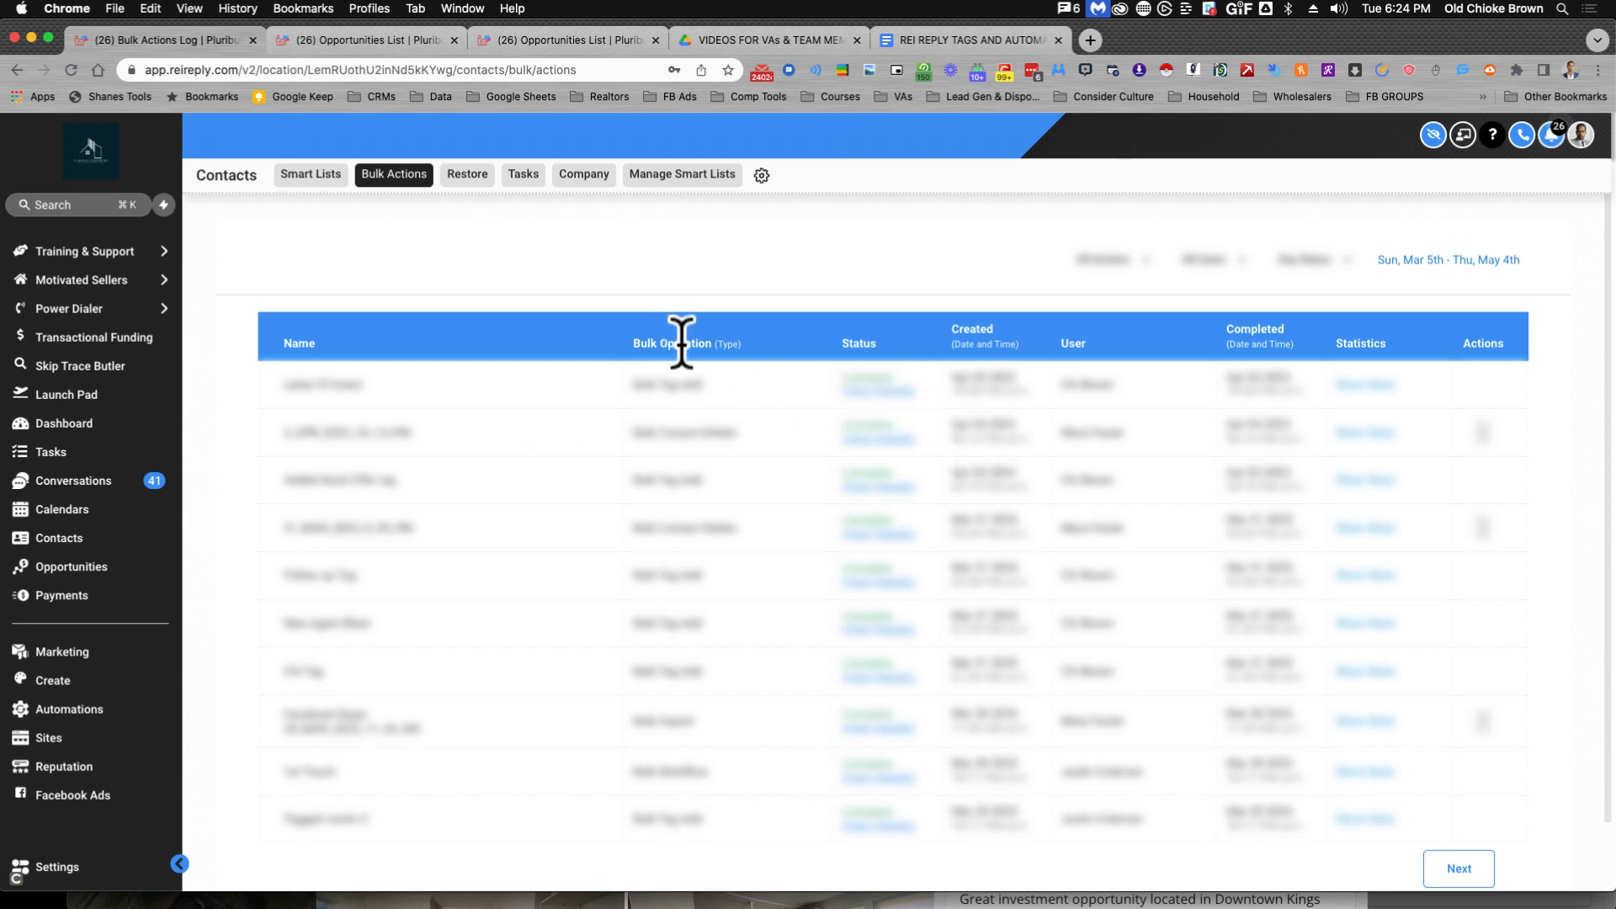
{"action": "left_click", "coordinate": [467, 182]}
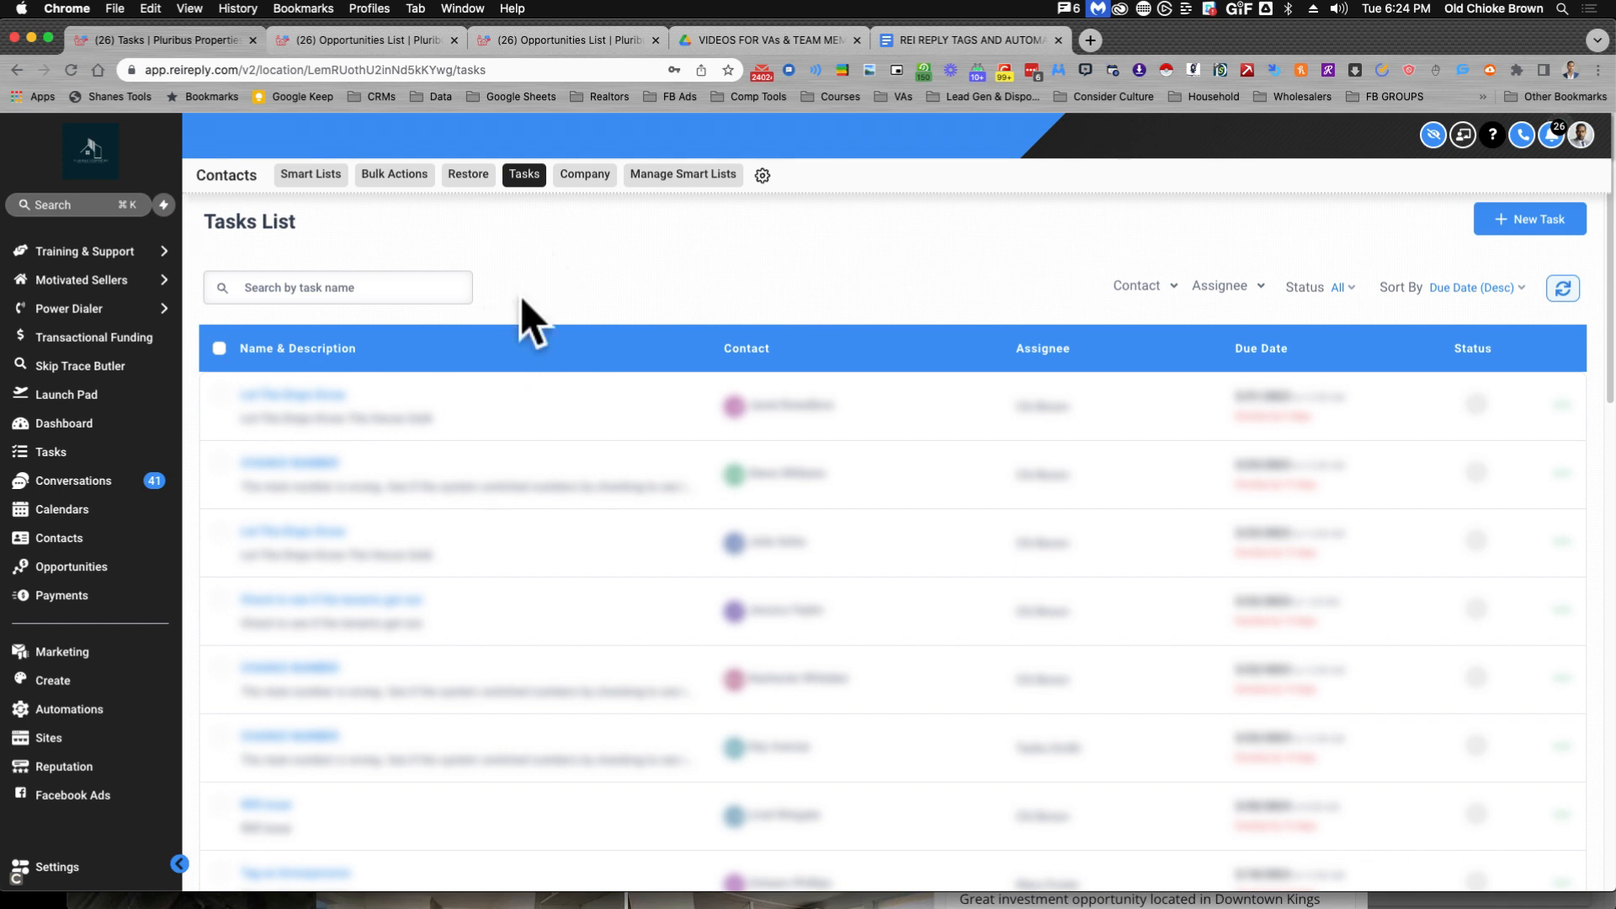
{"action": "left_click", "coordinate": [586, 181]}
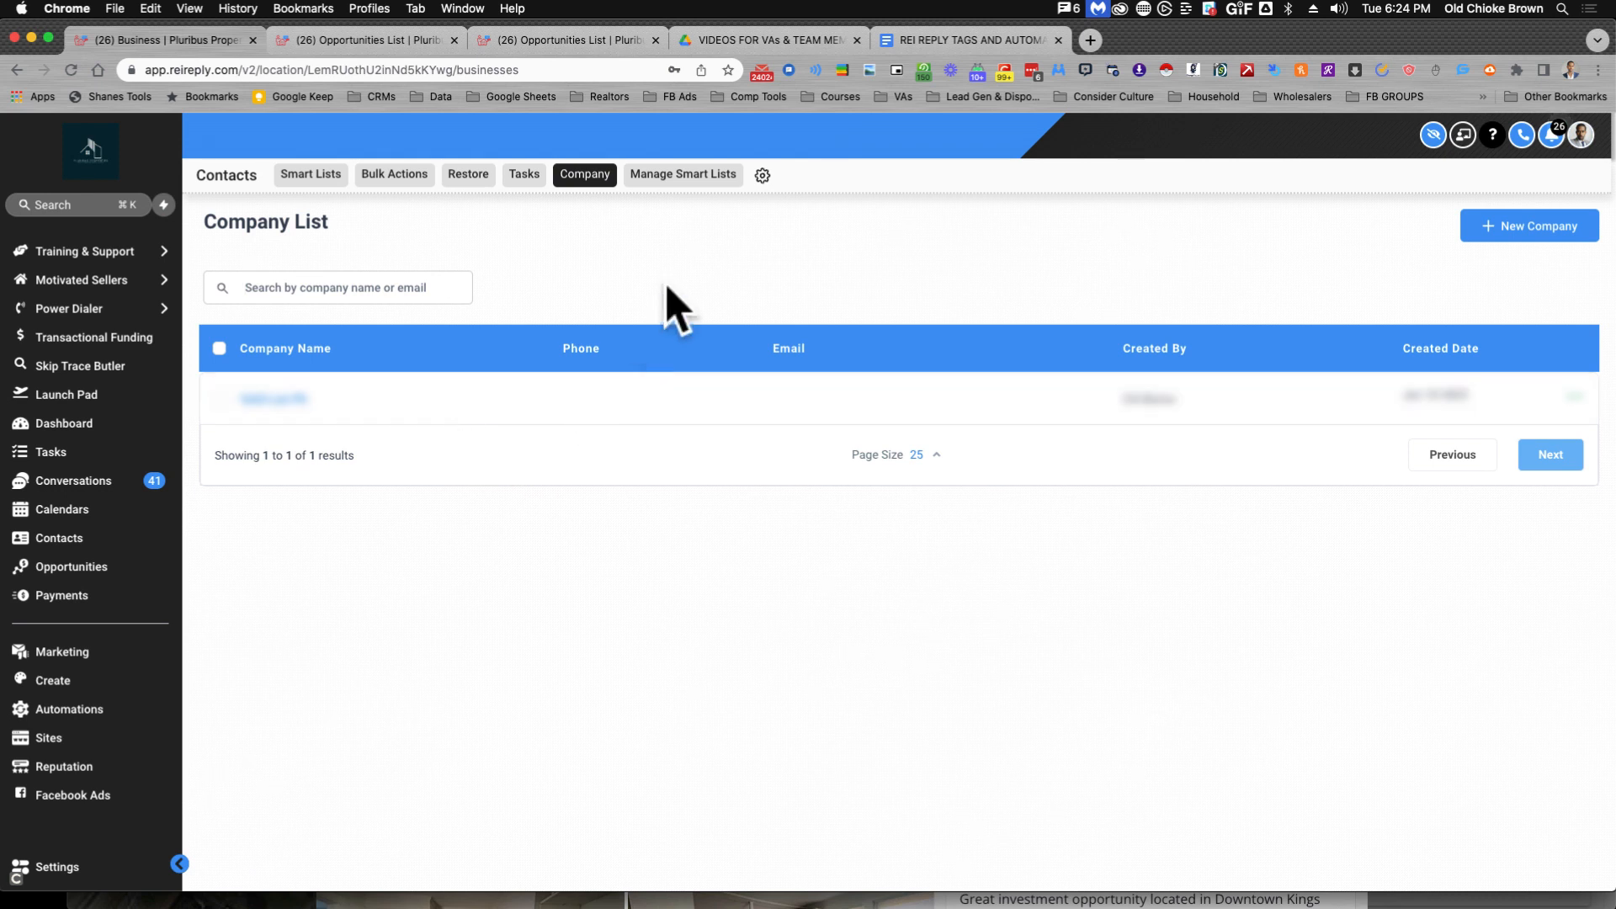
- Look through all entries on the smart list management page, and try the reorder handle of "Realtors - Never Contacted - ATL"
{"action": "left_click", "coordinate": [675, 202]}
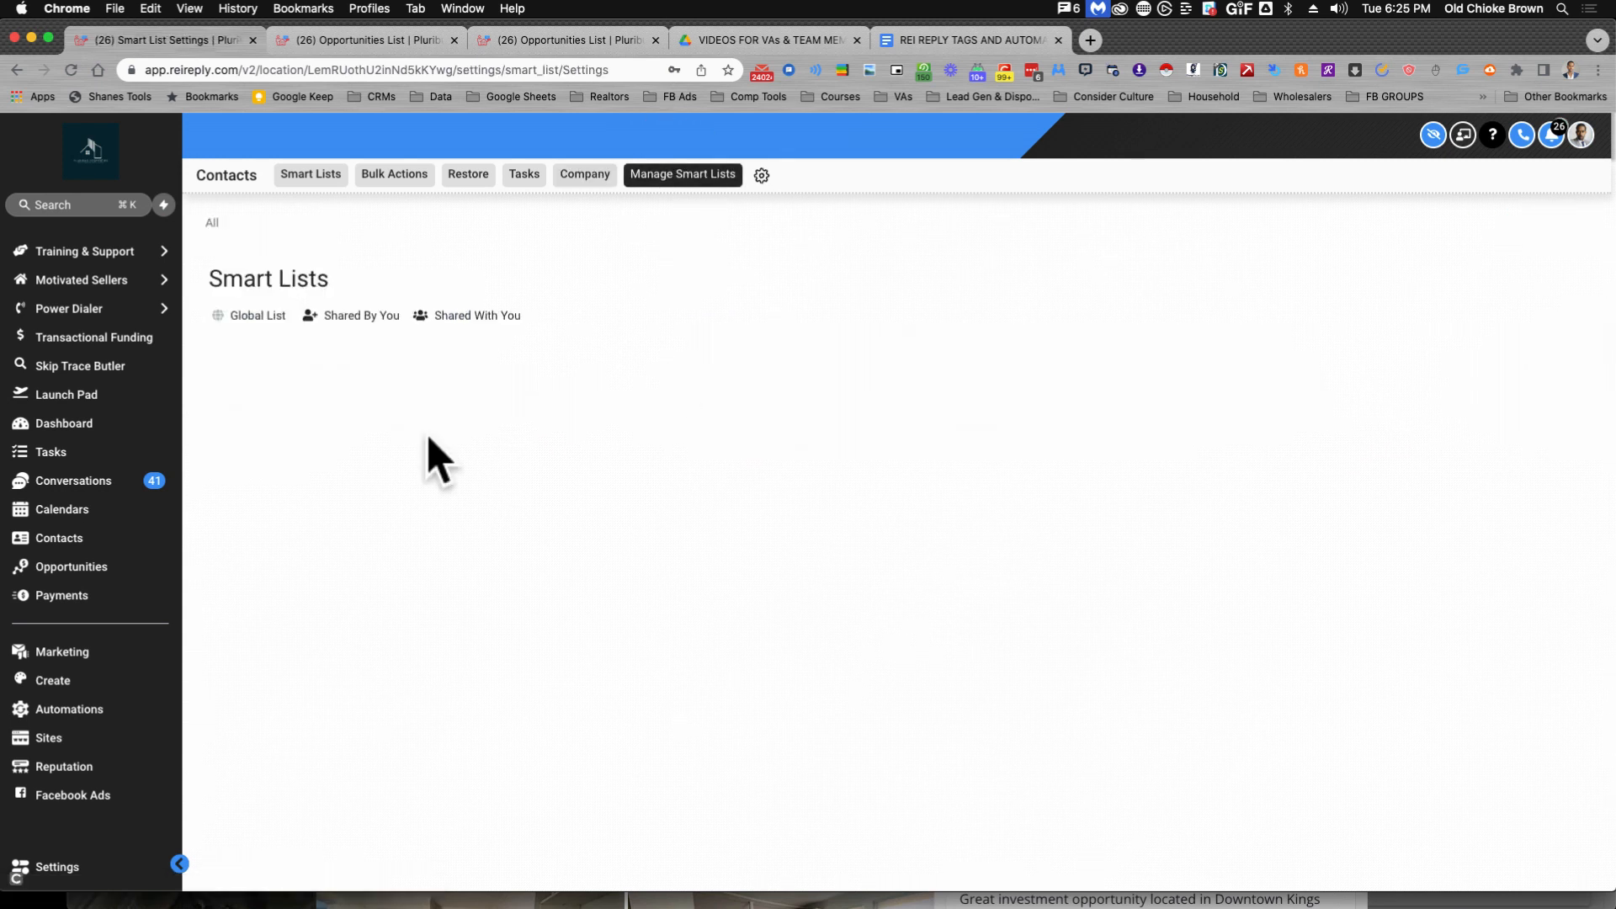
{"action": "scroll", "coordinate": [419, 566], "scroll_direction": "down", "scroll_amount": 10}
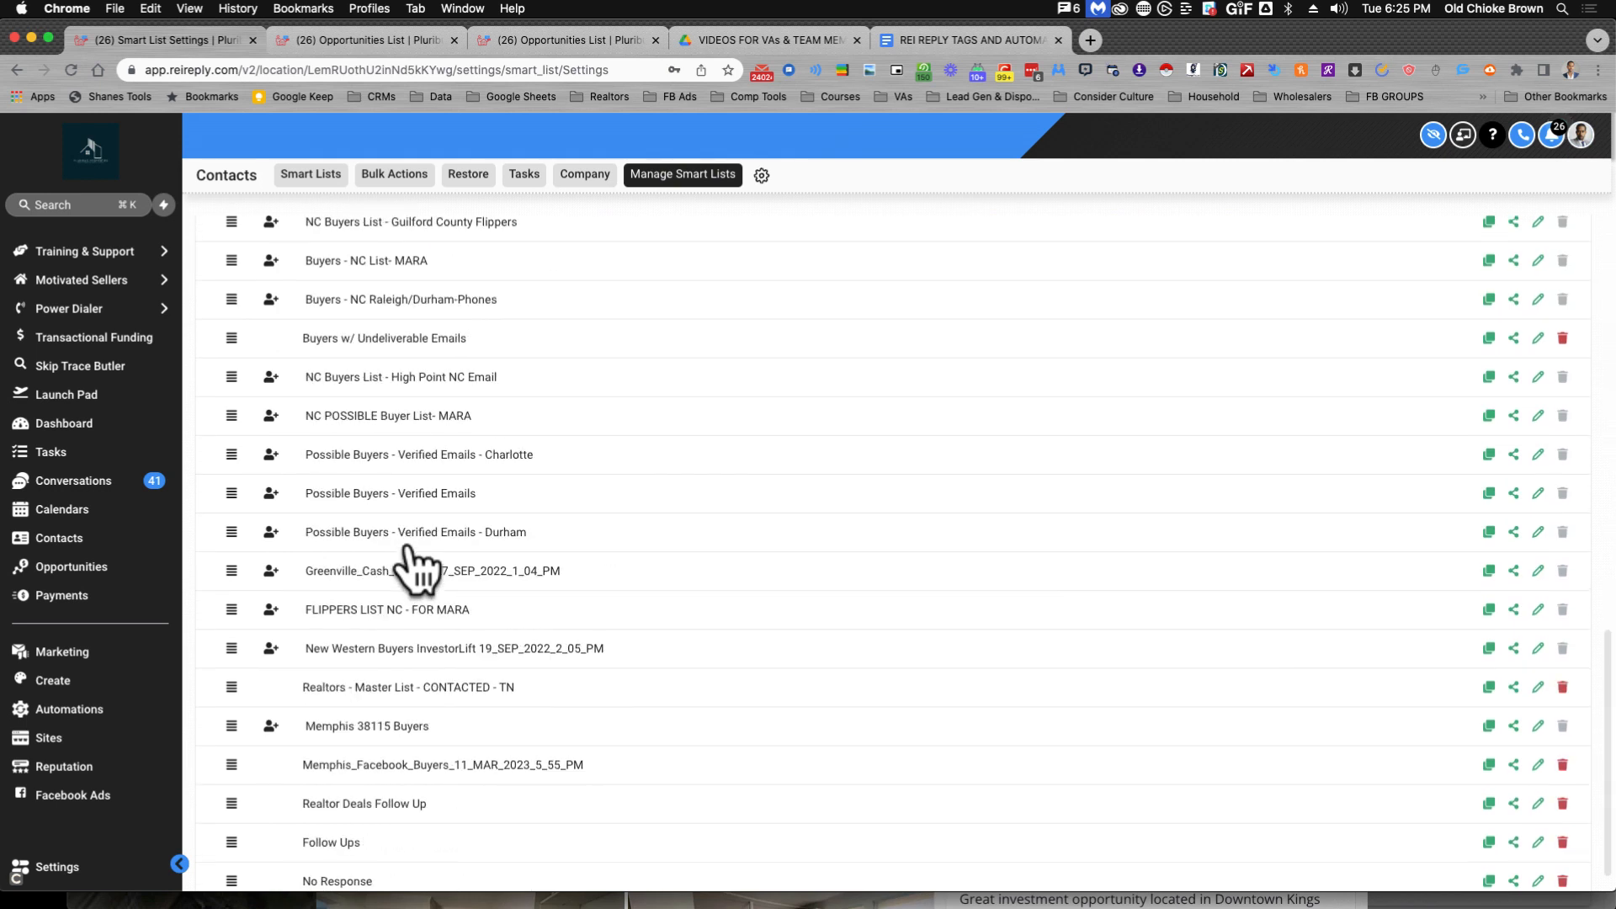
{"action": "scroll", "coordinate": [353, 556], "scroll_direction": "up", "scroll_amount": 10}
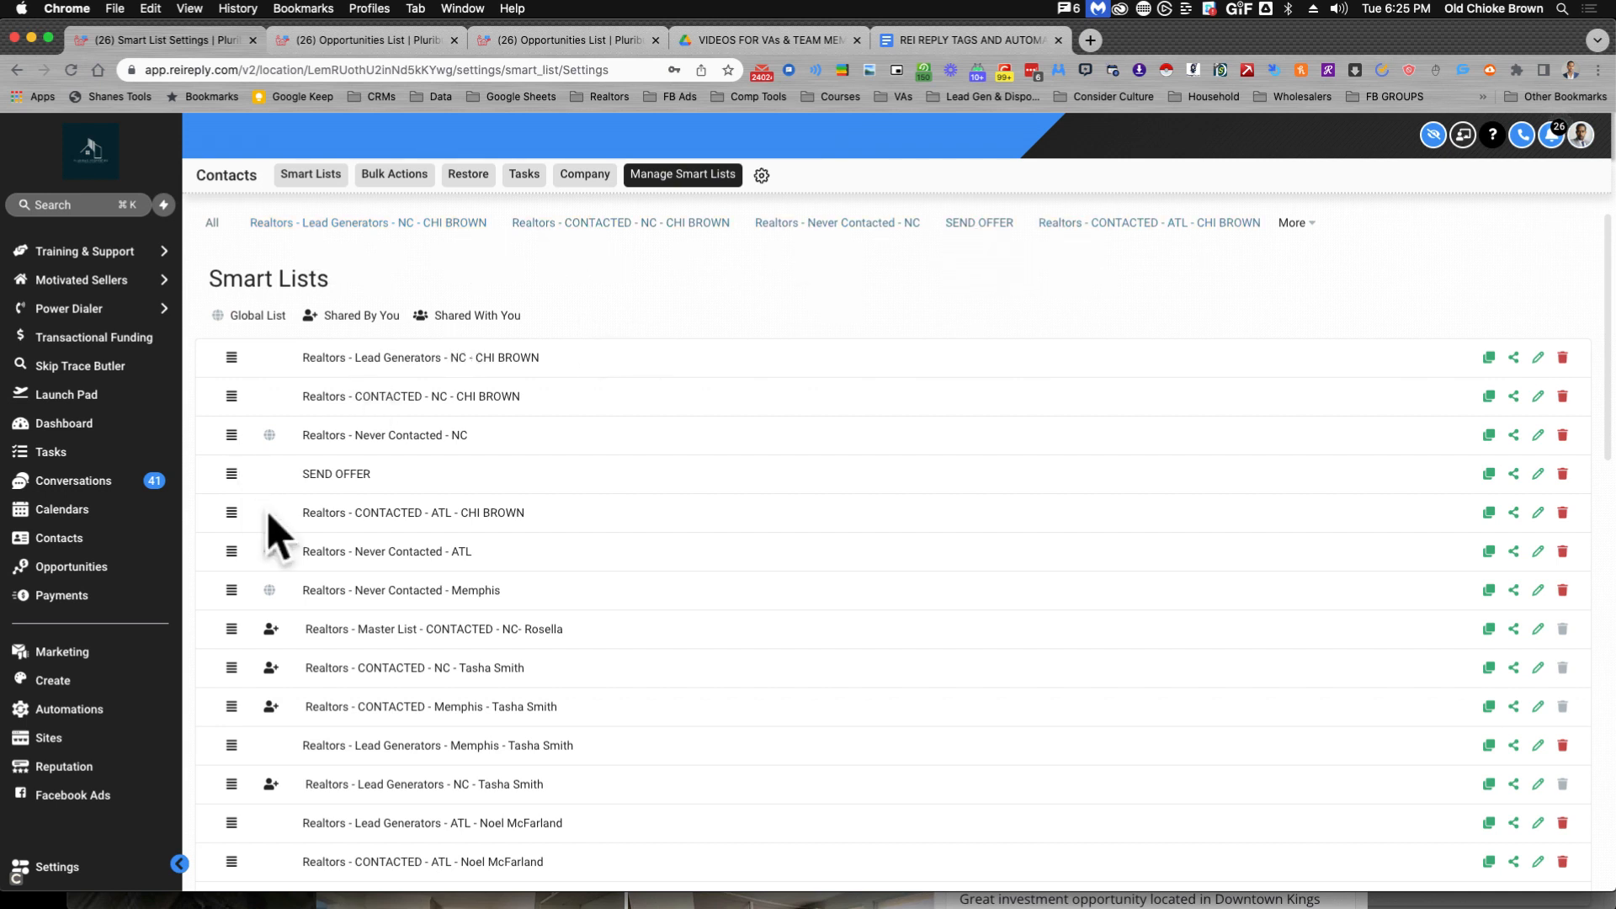
{"action": "mouse_move", "coordinate": [228, 556]}
{"action": "left_mouse_down"}
{"action": "mouse_move", "coordinate": [234, 533]}
{"action": "mouse_move", "coordinate": [235, 570]}
{"action": "left_mouse_up"}
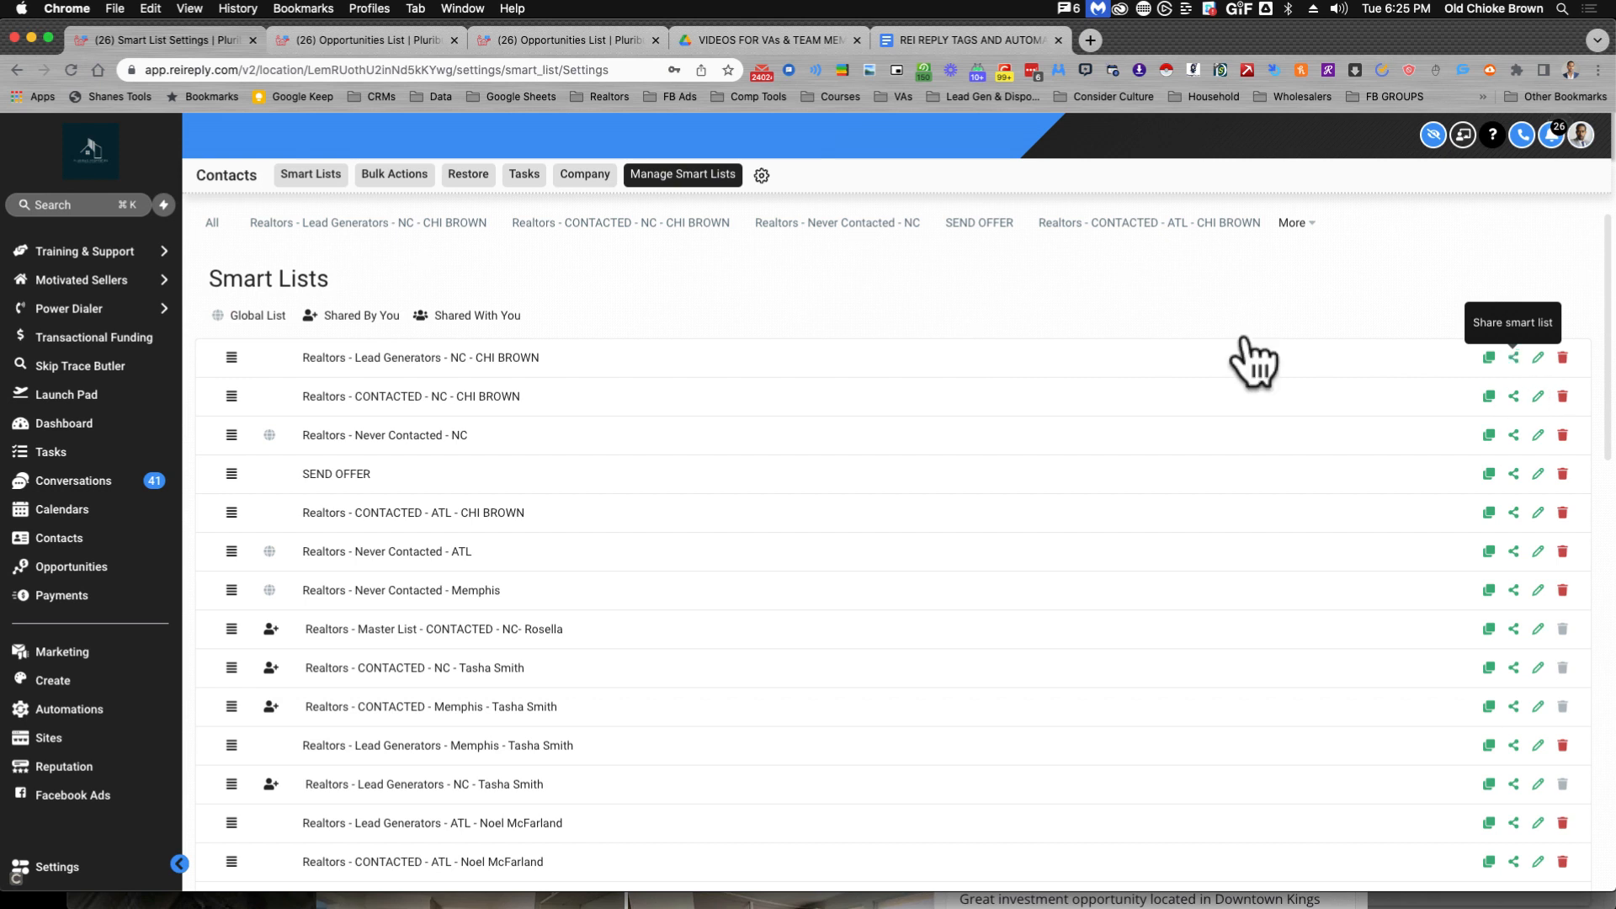
- View the sharing options of the NC lead generators smart list, and cancel without sharing it
{"action": "left_click", "coordinate": [1513, 359]}
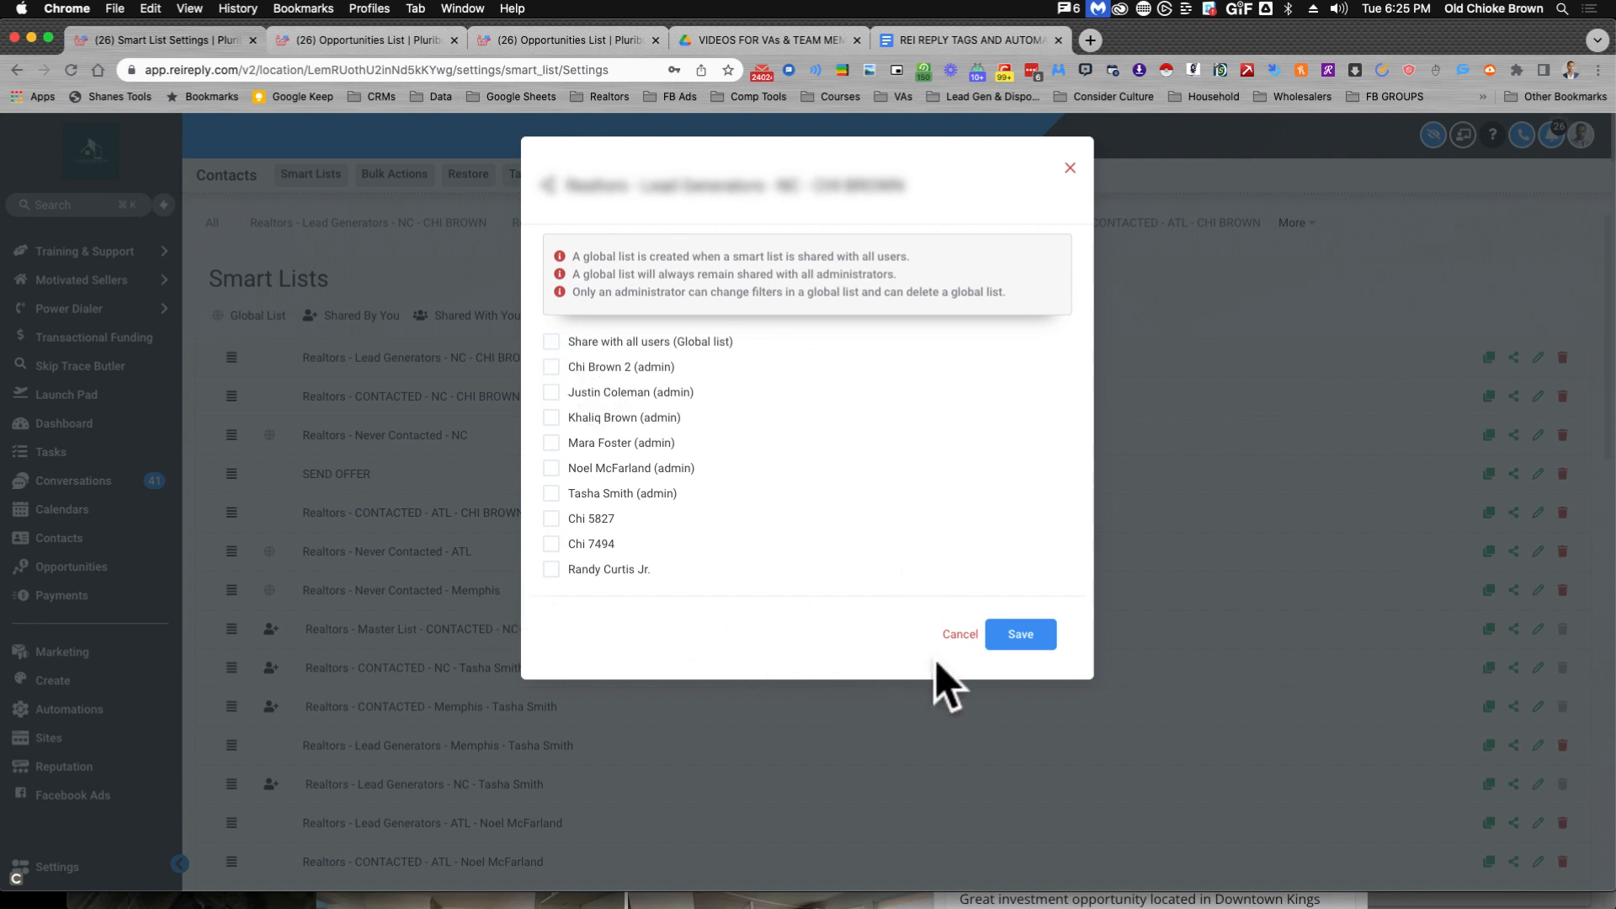
{"action": "left_click", "coordinate": [960, 635]}
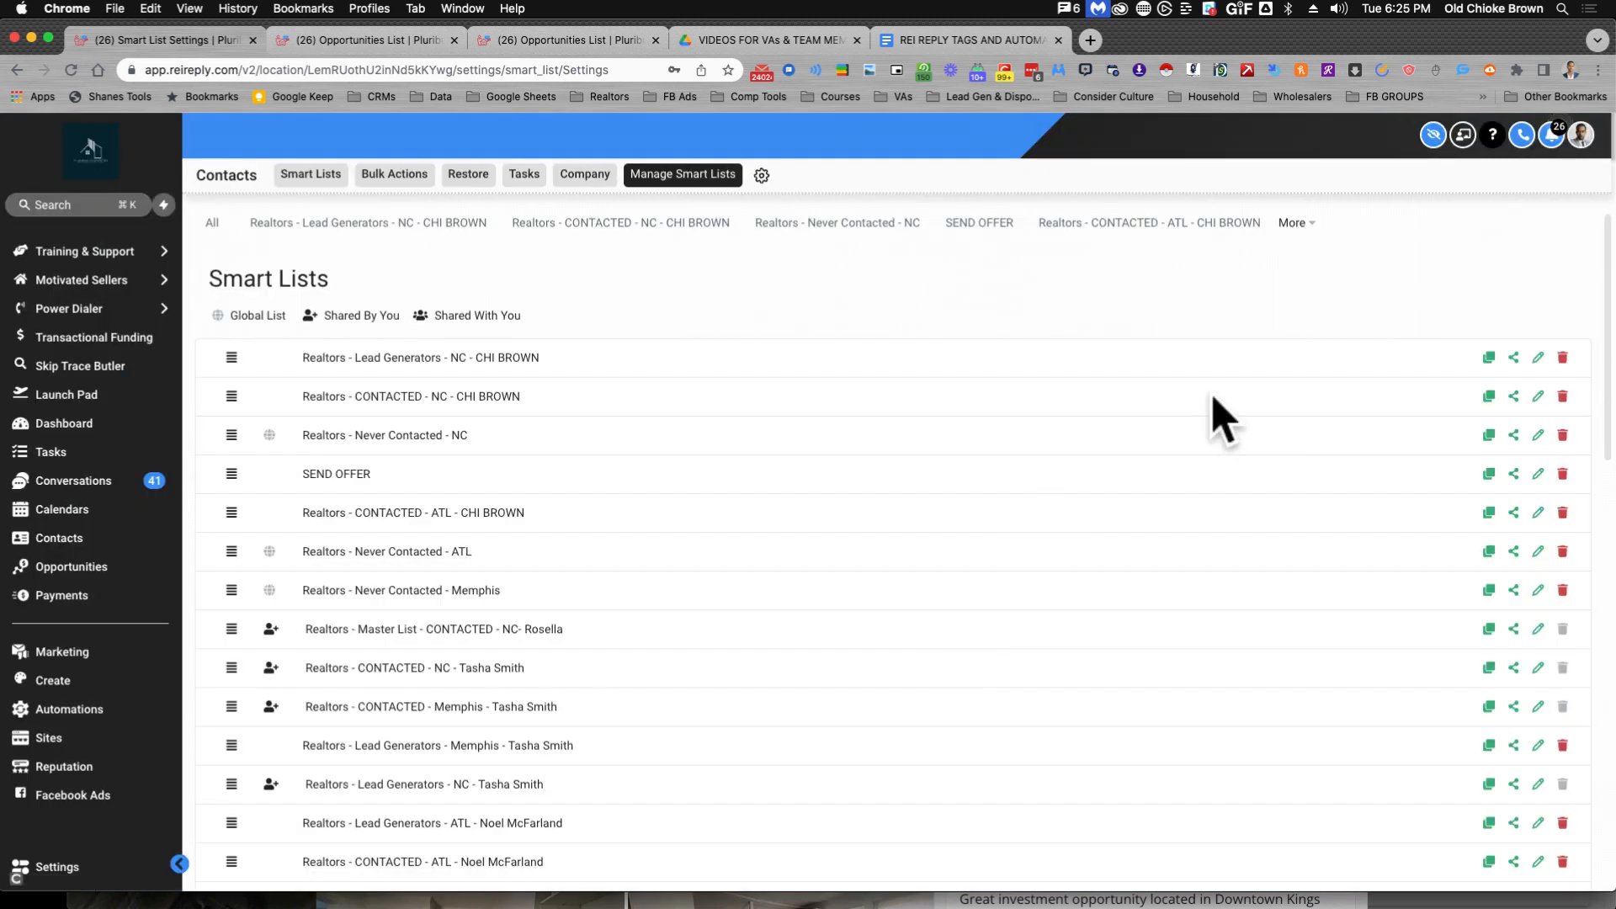
- Open the custom fields settings for contacts
{"action": "left_click", "coordinate": [761, 176]}
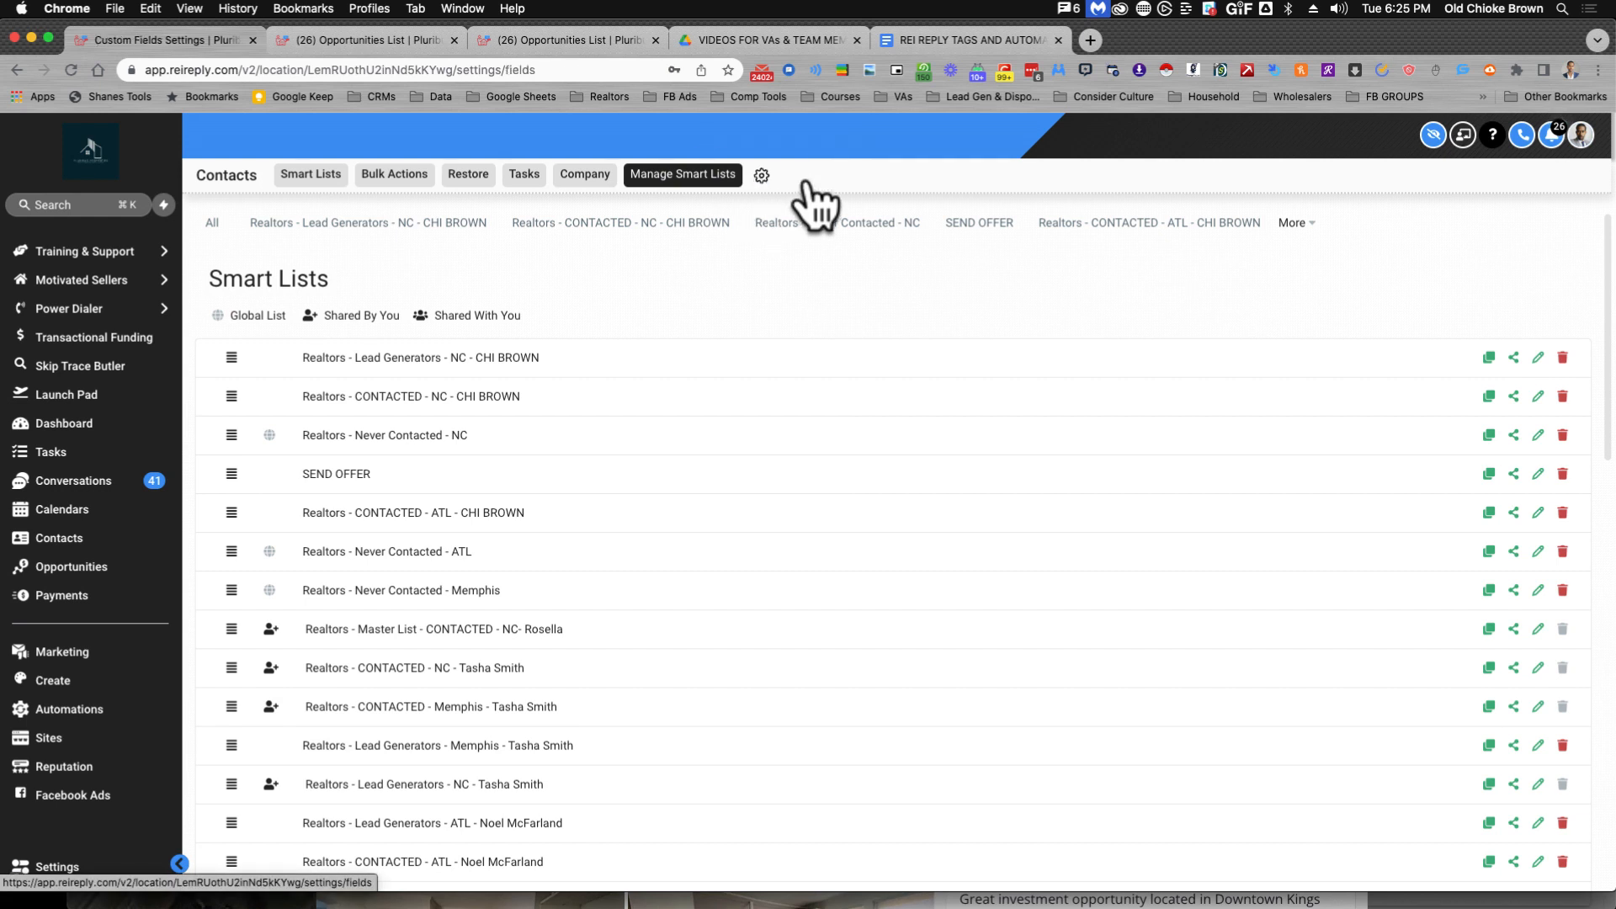